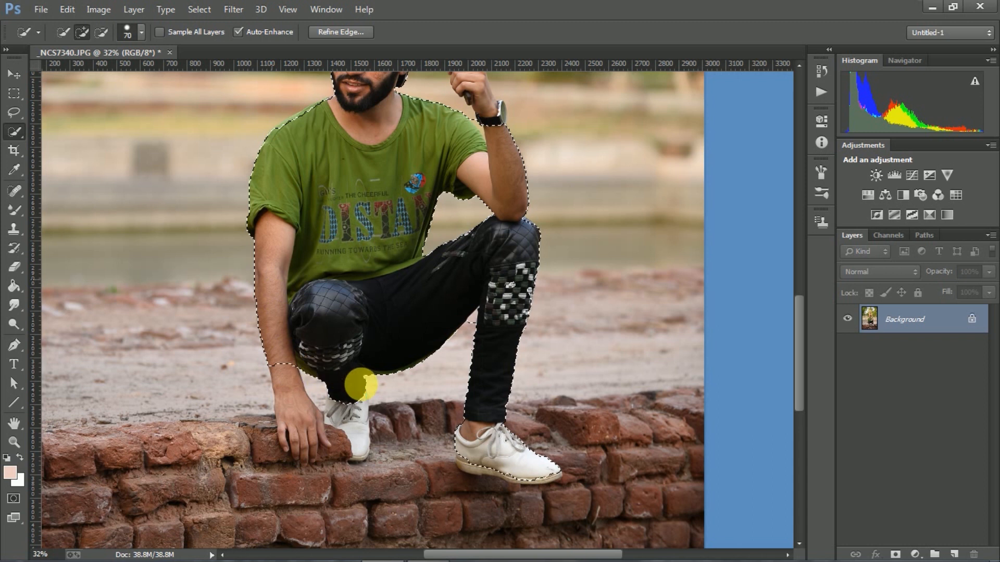
Extend the selection down the man's lowered forearm and onto the hand with a 40 px Quick Selection brush
{"action": "scroll", "coordinate": [312, 230], "scroll_direction": "up", "scroll_amount": 5}
{"action": "key", "text": "bracketleft"}
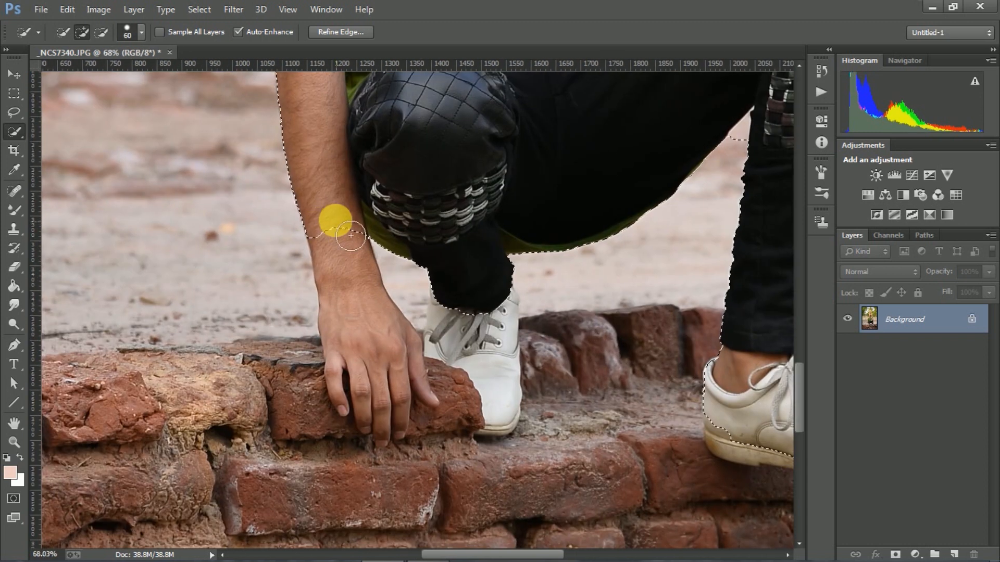
{"action": "key", "text": "bracketleft"}
{"action": "key", "text": "bracketleft"}
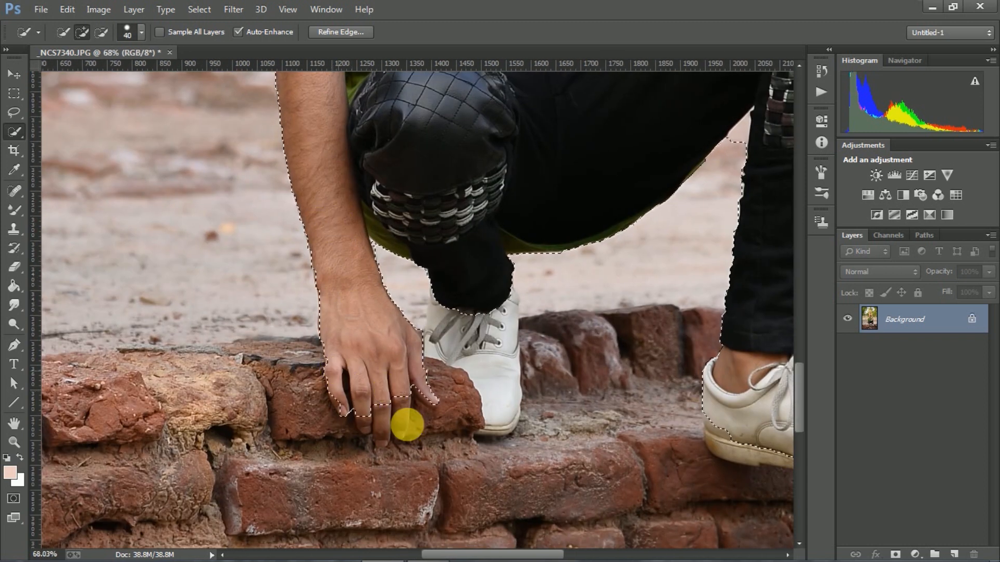
Add the lowered hand's fingers and the brick beneath them to the selection with a 10 px brush
{"action": "scroll", "coordinate": [357, 400], "scroll_direction": "up", "scroll_amount": 7}
{"action": "key", "text": "bracketleft"}
{"action": "key", "text": "bracketleft"}
{"action": "key", "text": "bracketleft"}
{"action": "mouse_move", "coordinate": [310, 383]}
{"action": "left_mouse_down"}
{"action": "mouse_move", "coordinate": [268, 205]}
{"action": "mouse_move", "coordinate": [426, 410]}
{"action": "mouse_move", "coordinate": [438, 509]}
{"action": "mouse_move", "coordinate": [487, 388]}
{"action": "mouse_move", "coordinate": [520, 404]}
{"action": "mouse_move", "coordinate": [531, 375]}
{"action": "mouse_move", "coordinate": [555, 397]}
{"action": "mouse_move", "coordinate": [538, 358]}
{"action": "mouse_move", "coordinate": [591, 216]}
{"action": "left_mouse_up"}
{"action": "scroll", "coordinate": [507, 305], "scroll_direction": "down", "scroll_amount": 5}
{"action": "scroll", "coordinate": [508, 305], "scroll_direction": "down", "scroll_amount": 3}
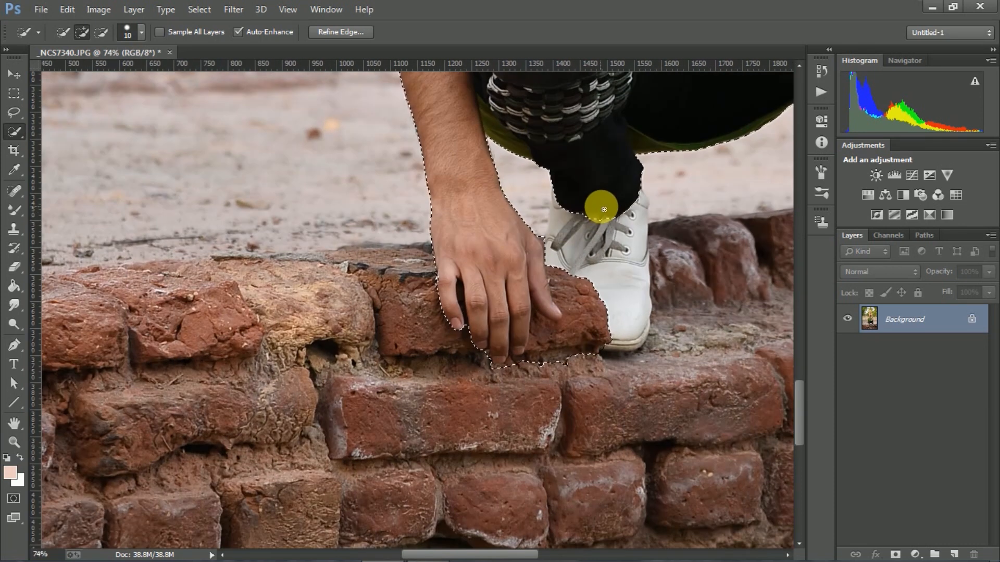
Add the white shoe beside the lowered hand to the selection with a larger brush
{"action": "key", "text": "bracketright"}
{"action": "key", "text": "bracketright"}
{"action": "key", "text": "bracketright"}
{"action": "mouse_move", "coordinate": [603, 268]}
{"action": "left_mouse_down"}
{"action": "mouse_move", "coordinate": [649, 216]}
{"action": "mouse_move", "coordinate": [643, 181]}
{"action": "left_mouse_up"}
Try to extend the selection over the collar of the shoe beside the hand with a 7 px brush
{"action": "scroll", "coordinate": [638, 224], "scroll_direction": "up", "scroll_amount": 5}
{"action": "key", "text": "bracketleft"}
{"action": "key", "text": "bracketleft"}
{"action": "key", "text": "bracketleft"}
{"action": "key", "text": "bracketleft"}
{"action": "key", "text": "bracketleft"}
{"action": "key", "text": "bracketleft"}
{"action": "key", "text": "bracketleft"}
{"action": "key", "text": "bracketleft"}
{"action": "key", "text": "bracketleft"}
{"action": "mouse_move", "coordinate": [601, 240]}
{"action": "left_mouse_down"}
{"action": "mouse_move", "coordinate": [632, 212]}
{"action": "mouse_move", "coordinate": [627, 177]}
{"action": "left_mouse_up"}
{"action": "left_click", "coordinate": [643, 191], "text": "alt"}
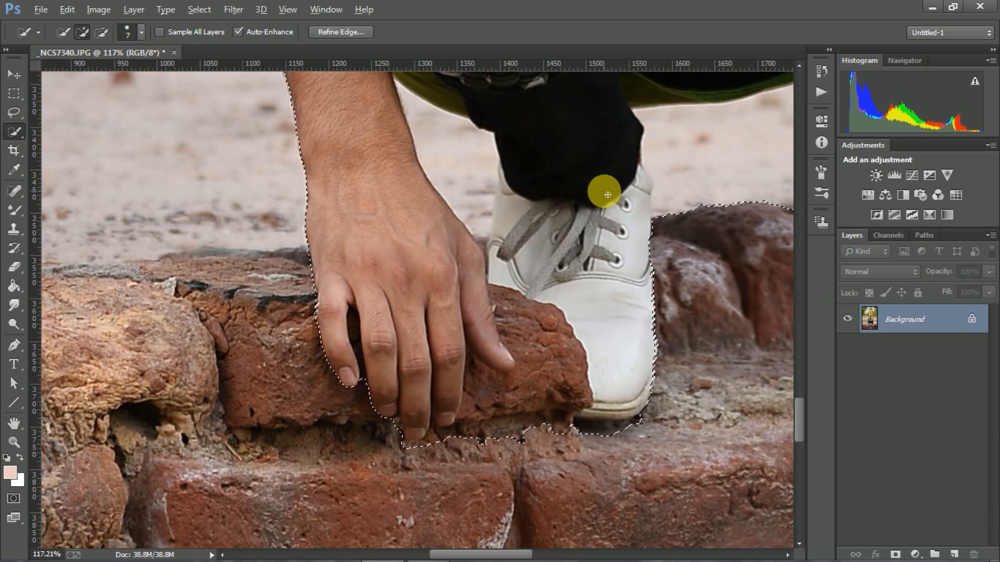
{"action": "key", "text": "ctrl+alt+z"}
{"action": "key", "text": "ctrl+alt+z"}
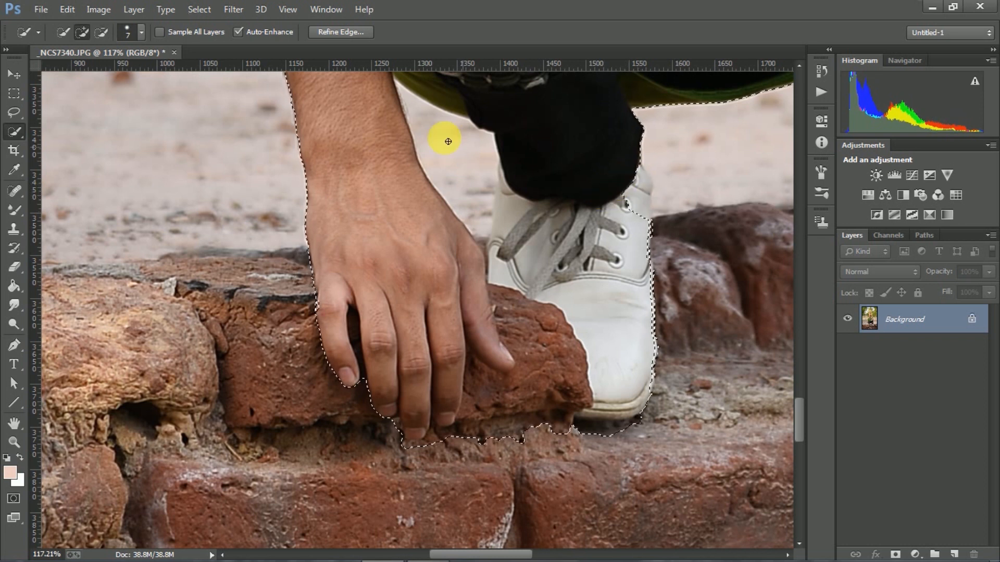
Add the upper part and ankle edge of the shoe beside the hand to the selection with a 35 px brush
{"action": "left_click", "coordinate": [101, 32]}
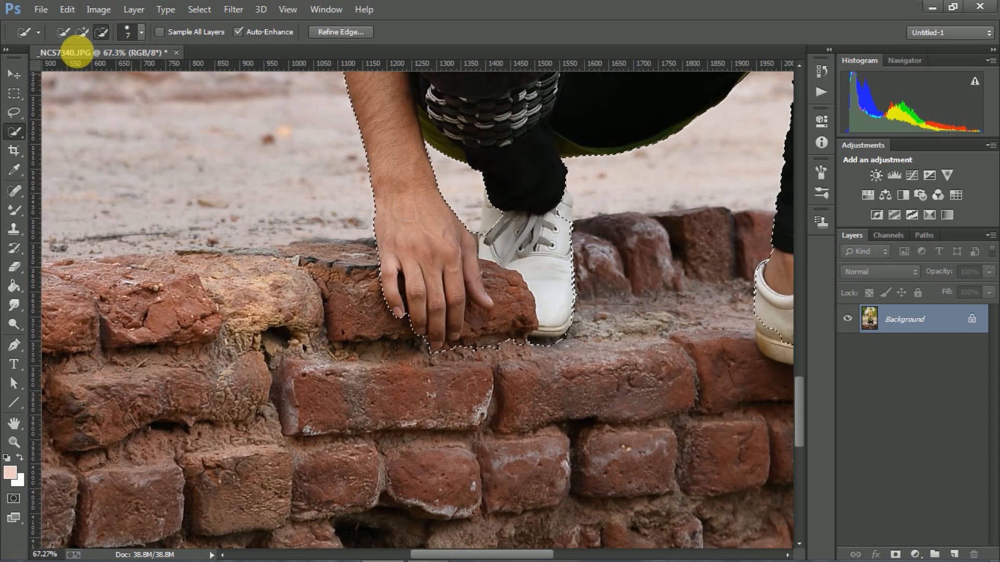
{"action": "left_click", "coordinate": [81, 32]}
{"action": "key", "text": "bracketright"}
{"action": "key", "text": "bracketright"}
{"action": "key", "text": "bracketright"}
{"action": "key", "text": "bracketright"}
{"action": "key", "text": "bracketright"}
{"action": "key", "text": "bracketright"}
{"action": "key", "text": "bracketright"}
{"action": "key", "text": "bracketright"}
{"action": "left_click", "coordinate": [505, 214]}
{"action": "left_click", "coordinate": [556, 198]}
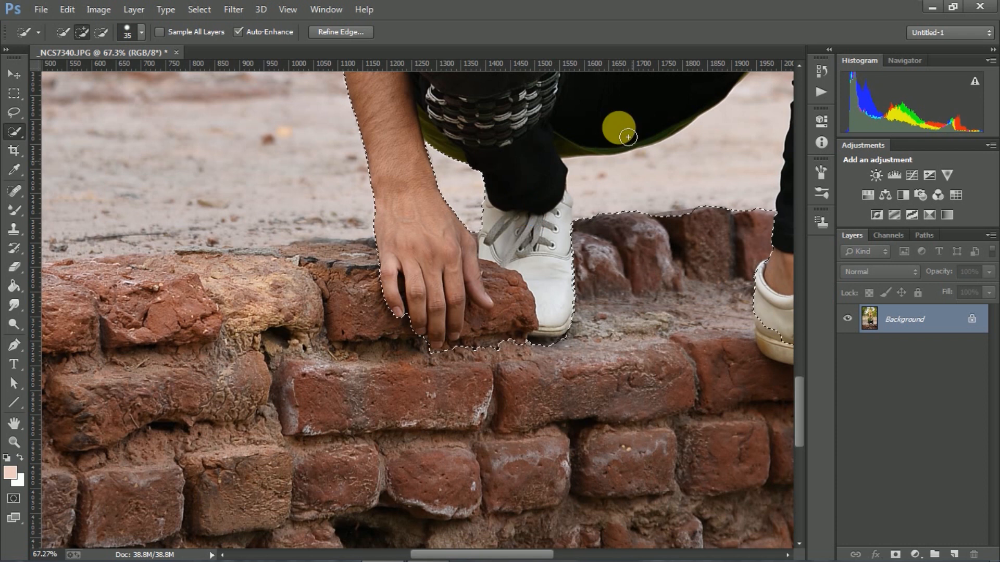
Subtract the ground and bricks between the two legs from the selection, finishing with a 20 px brush
{"action": "scroll", "coordinate": [603, 150], "scroll_direction": "down", "scroll_amount": 4}
{"action": "scroll", "coordinate": [638, 161], "scroll_direction": "up", "scroll_amount": 3}
{"action": "left_click_drag", "start_coordinate": [610, 180], "coordinate": [368, 300]}
{"action": "left_click", "coordinate": [101, 32]}
{"action": "left_click_drag", "start_coordinate": [505, 190], "coordinate": [460, 293]}
{"action": "mouse_move", "coordinate": [529, 180]}
{"action": "left_mouse_down"}
{"action": "mouse_move", "coordinate": [511, 167]}
{"action": "mouse_move", "coordinate": [517, 156]}
{"action": "left_mouse_up"}
{"action": "key", "text": "bracketleft"}
{"action": "key", "text": "bracketleft"}
{"action": "key", "text": "bracketleft"}
{"action": "left_click", "coordinate": [451, 323]}
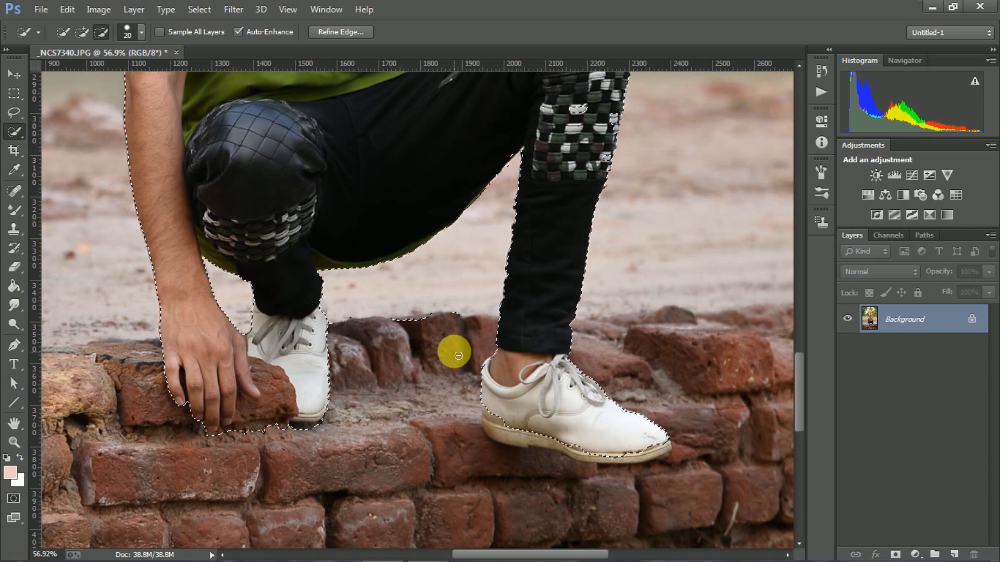
{"action": "left_click_drag", "start_coordinate": [431, 297], "coordinate": [431, 315]}
{"action": "left_click_drag", "start_coordinate": [343, 324], "coordinate": [339, 306]}
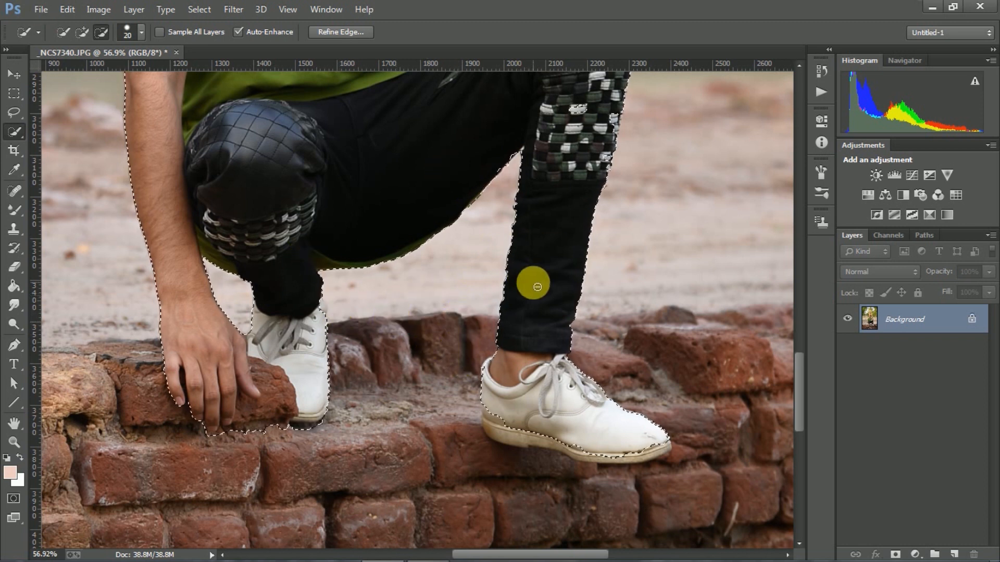
Add the sole of the front shoe to the selection with a 35 px brush
{"action": "scroll", "coordinate": [535, 286], "scroll_direction": "up", "scroll_amount": 3}
{"action": "key", "text": "bracketright"}
{"action": "key", "text": "bracketright"}
{"action": "key", "text": "bracketright"}
{"action": "mouse_move", "coordinate": [497, 429]}
{"action": "left_mouse_down"}
{"action": "mouse_move", "coordinate": [519, 477]}
{"action": "mouse_move", "coordinate": [494, 474]}
{"action": "left_mouse_up"}
{"action": "scroll", "coordinate": [464, 265], "scroll_direction": "down", "scroll_amount": 6}
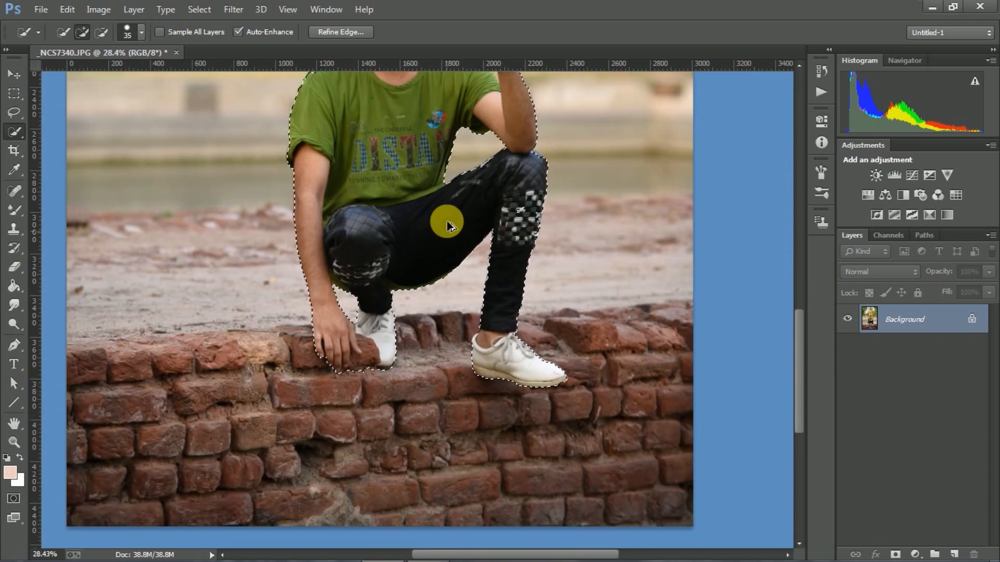
Add the raised hand's fingers and thumb to the selection and subtract the background spill beside the hand
{"action": "left_click_drag", "start_coordinate": [469, 203], "coordinate": [476, 420]}
{"action": "scroll", "coordinate": [477, 275], "scroll_direction": "up", "scroll_amount": 7}
{"action": "left_click_drag", "start_coordinate": [500, 188], "coordinate": [487, 215]}
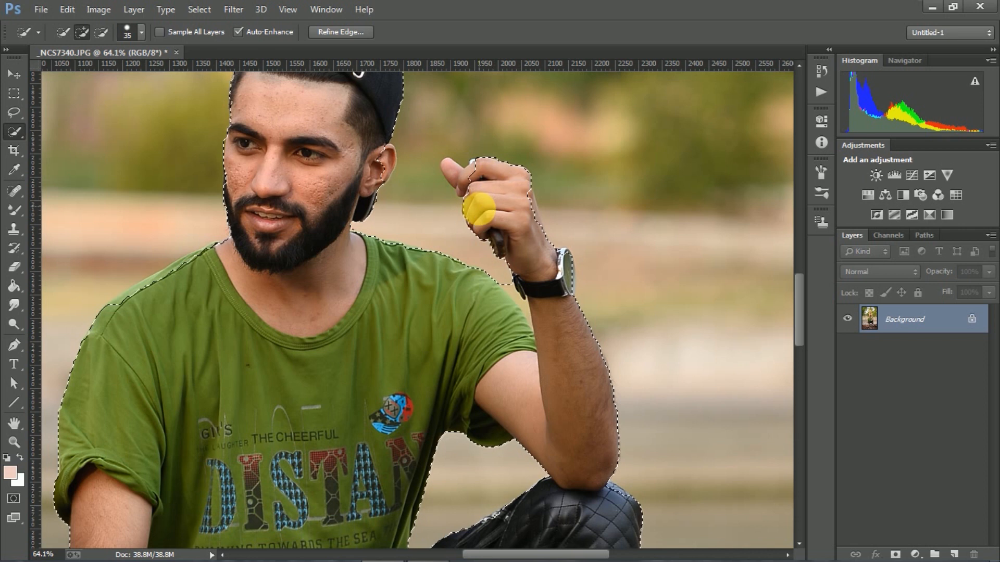
{"action": "scroll", "coordinate": [454, 178], "scroll_direction": "left", "scroll_amount": 2}
{"action": "key", "text": "bracketleft"}
{"action": "key", "text": "bracketleft"}
{"action": "key", "text": "bracketleft"}
{"action": "key", "text": "bracketleft"}
{"action": "mouse_move", "coordinate": [586, 207]}
{"action": "left_mouse_down"}
{"action": "mouse_move", "coordinate": [573, 190]}
{"action": "mouse_move", "coordinate": [554, 224]}
{"action": "mouse_move", "coordinate": [591, 188]}
{"action": "mouse_move", "coordinate": [564, 187]}
{"action": "mouse_move", "coordinate": [647, 210]}
{"action": "mouse_move", "coordinate": [629, 190]}
{"action": "mouse_move", "coordinate": [650, 218]}
{"action": "mouse_move", "coordinate": [413, 145]}
{"action": "left_mouse_up"}
{"action": "key", "text": "bracketright"}
{"action": "left_click", "coordinate": [101, 32]}
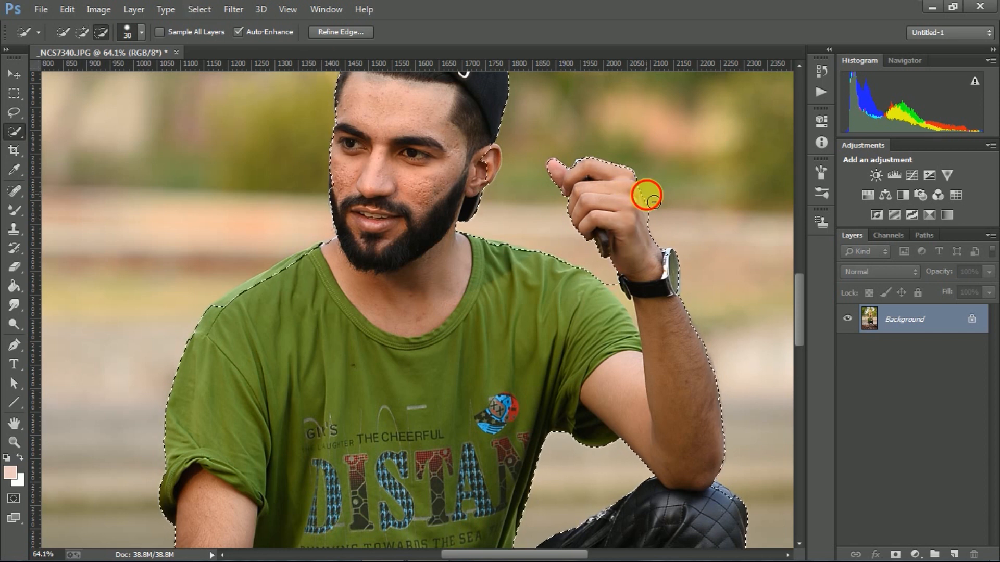
{"action": "left_click", "coordinate": [82, 32]}
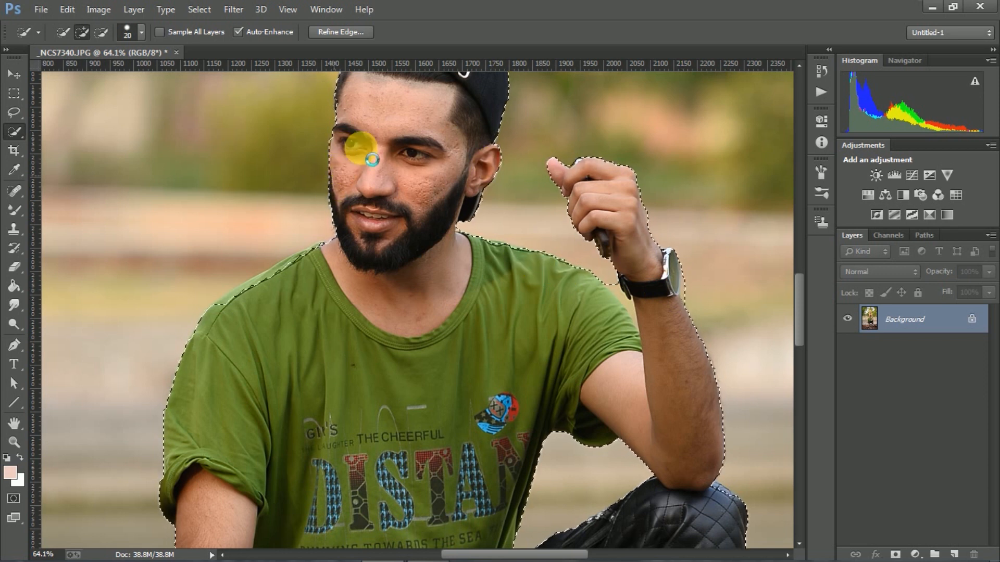
Subtract the patch of background above the cap from the selection with a 35 px brush
{"action": "scroll", "coordinate": [345, 166], "scroll_direction": "up", "scroll_amount": 7}
{"action": "left_click", "coordinate": [101, 32]}
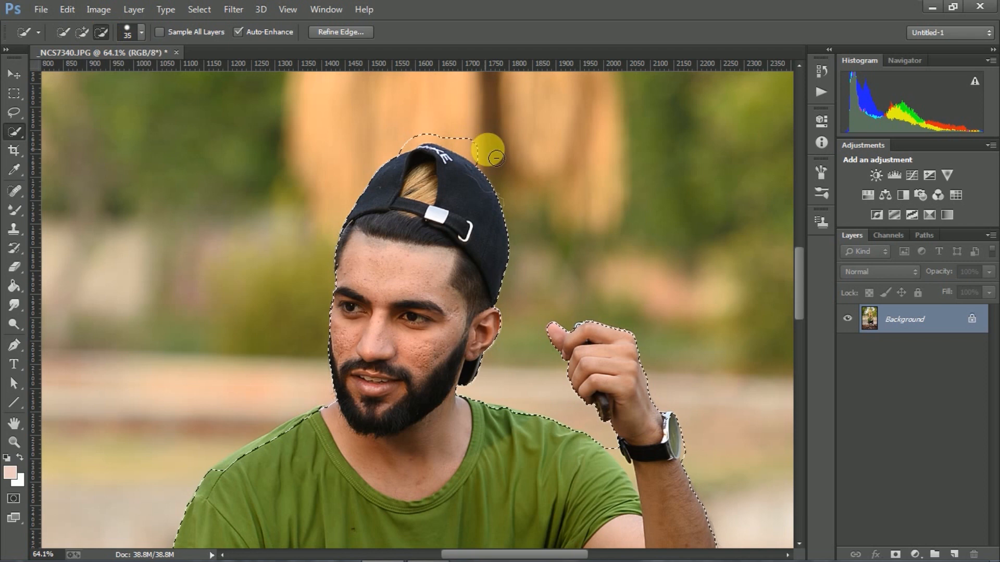
{"action": "mouse_move", "coordinate": [442, 140]}
{"action": "left_mouse_down"}
{"action": "mouse_move", "coordinate": [398, 142]}
{"action": "mouse_move", "coordinate": [519, 122]}
{"action": "left_mouse_up"}
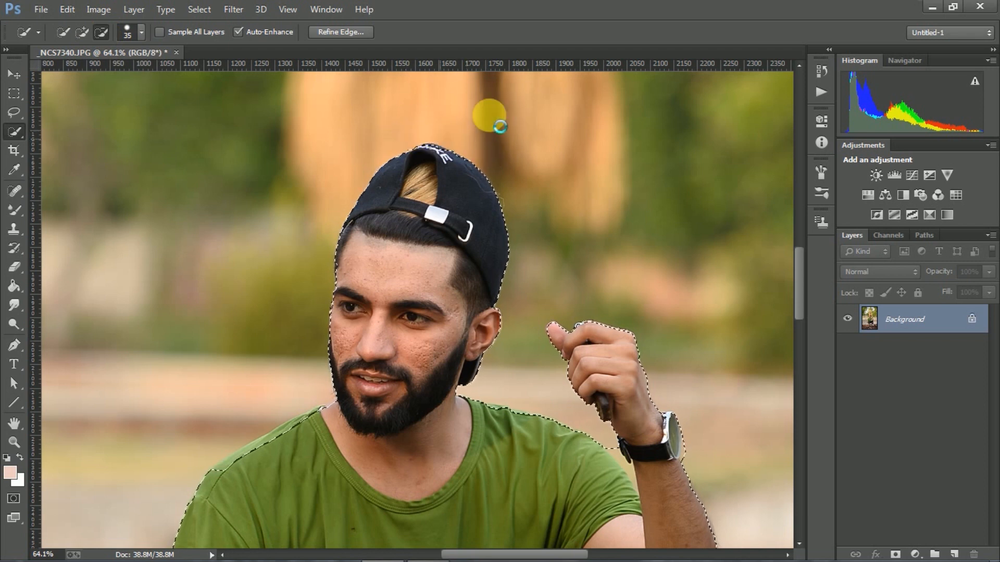
{"action": "scroll", "coordinate": [448, 242], "scroll_direction": "right", "scroll_amount": 5}
{"action": "scroll", "coordinate": [476, 260], "scroll_direction": "down", "scroll_amount": 9}
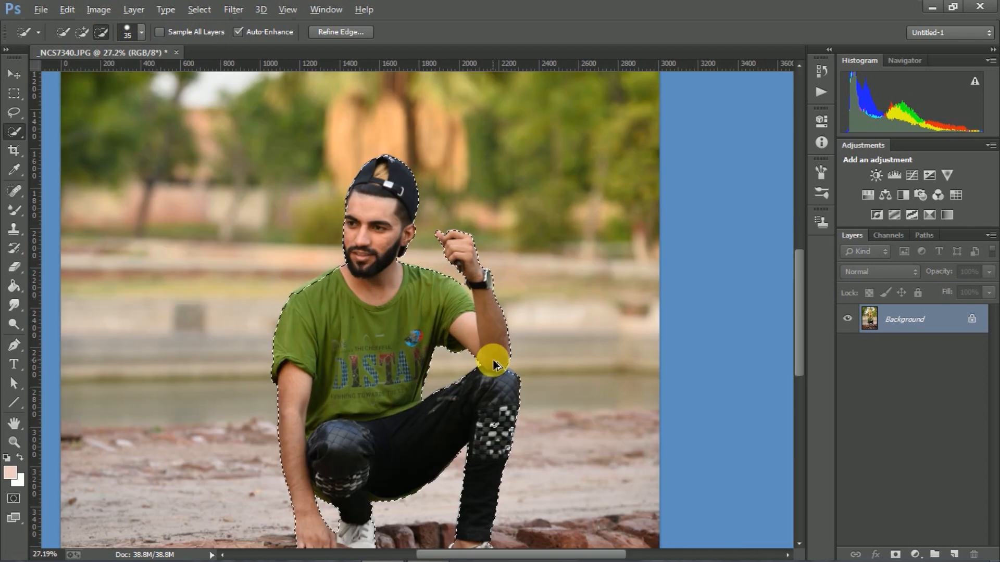
{"action": "scroll", "coordinate": [489, 354], "scroll_direction": "up", "scroll_amount": 7}
{"action": "scroll", "coordinate": [485, 349], "scroll_direction": "down", "scroll_amount": 10}
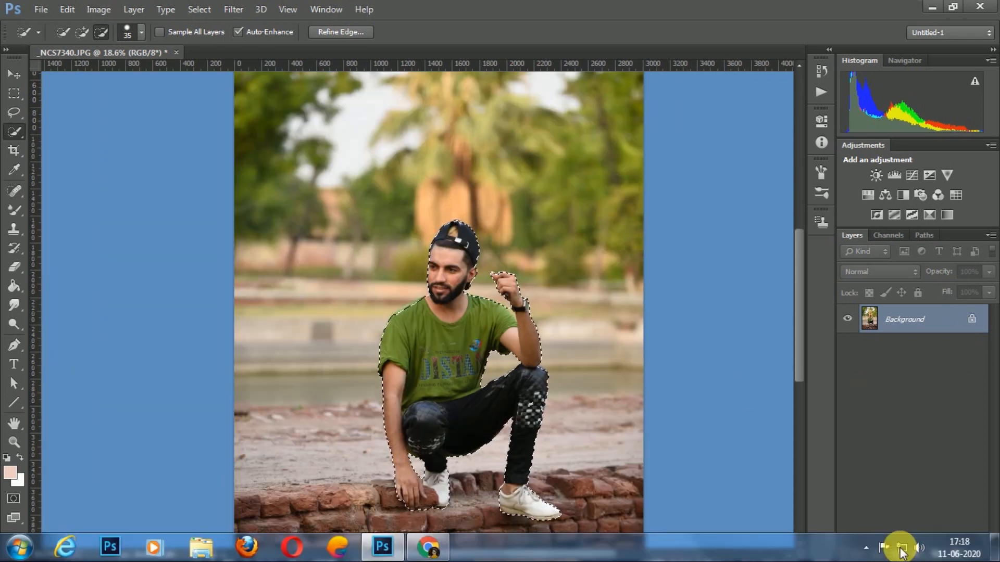
Add a layer mask from the selection and open Refine Mask for it
{"action": "left_click", "coordinate": [896, 551]}
{"action": "scroll", "coordinate": [419, 241], "scroll_direction": "up", "scroll_amount": 2}
{"action": "scroll", "coordinate": [420, 241], "scroll_direction": "down", "scroll_amount": 2}
{"action": "right_click", "coordinate": [888, 319]}
{"action": "left_click", "coordinate": [915, 446]}
Preview the cutout on black and set the Refine Mask view mode to On Layers
{"action": "left_click", "coordinate": [833, 177]}
{"action": "key", "text": "b"}
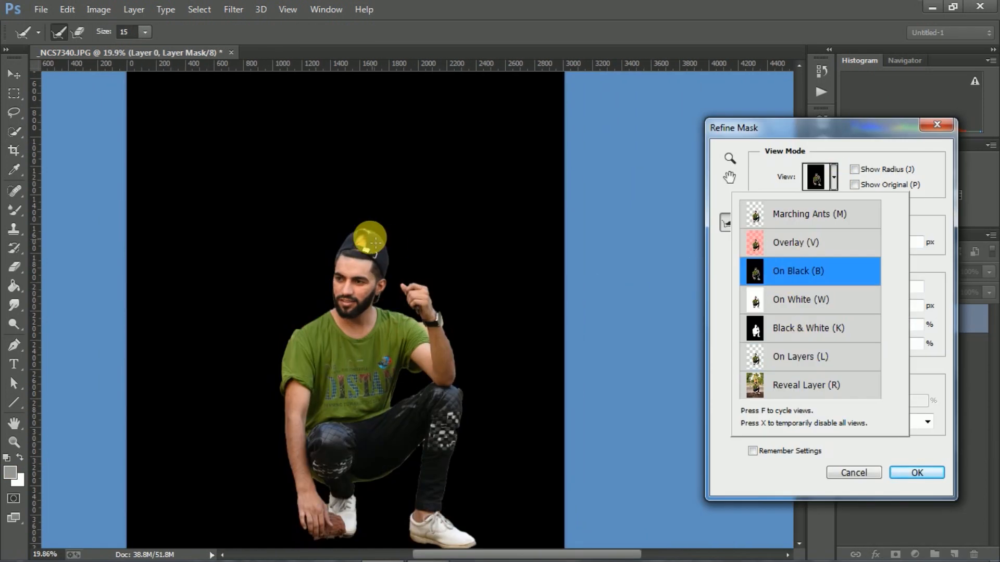
{"action": "scroll", "coordinate": [384, 241], "scroll_direction": "up", "scroll_amount": 3}
{"action": "scroll", "coordinate": [501, 274], "scroll_direction": "down", "scroll_amount": 1}
{"action": "left_click", "coordinate": [808, 366]}
Set the Refine Radius brush size to 47 and the edge Smooth value to 4
{"action": "scroll", "coordinate": [316, 333], "scroll_direction": "up", "scroll_amount": 4}
{"action": "left_click", "coordinate": [26, 30]}
{"action": "left_click", "coordinate": [145, 32]}
{"action": "left_click_drag", "start_coordinate": [145, 47], "coordinate": [160, 48]}
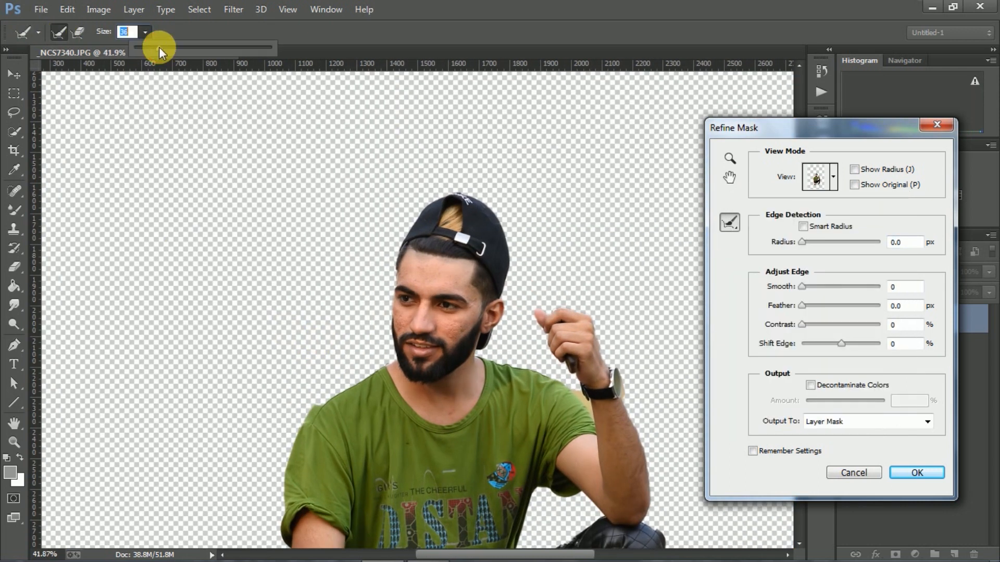
{"action": "left_click", "coordinate": [803, 287]}
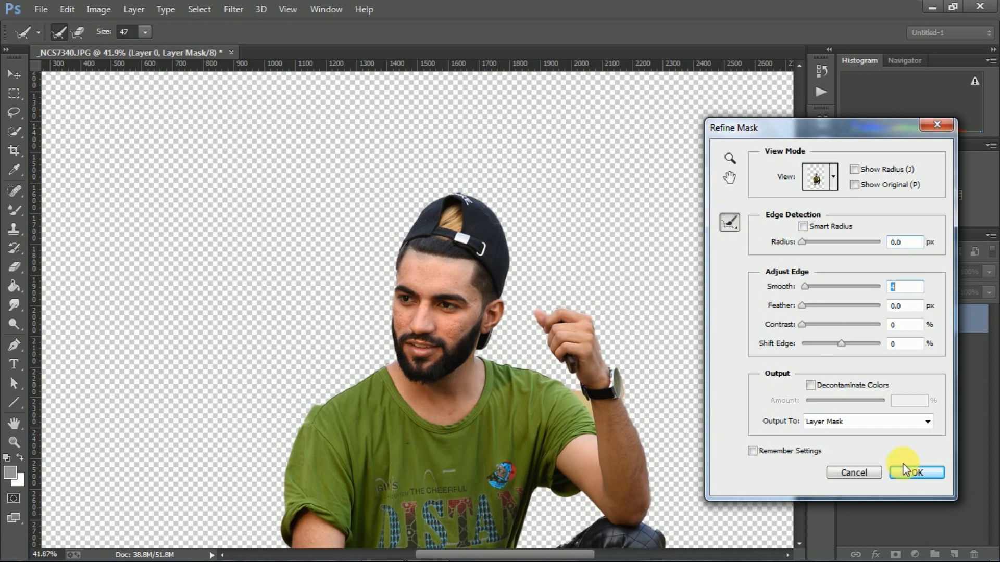
{"action": "left_click_drag", "start_coordinate": [824, 143], "coordinate": [857, 139]}
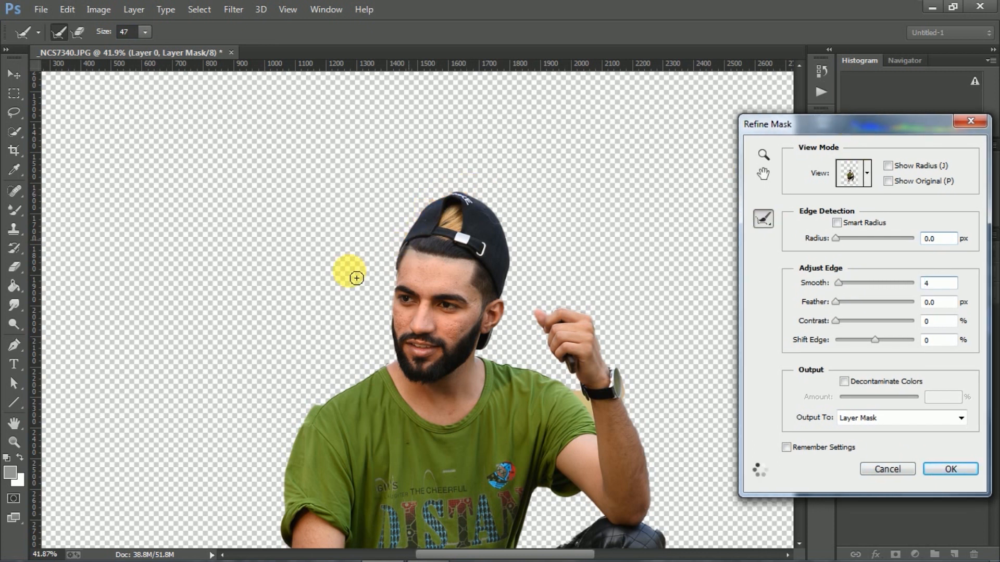
Refine the mask edge along the neck, shoulder and sleeve on the lowered arm's side with the Refine Radius brush
{"action": "left_click_drag", "start_coordinate": [350, 389], "coordinate": [309, 368]}
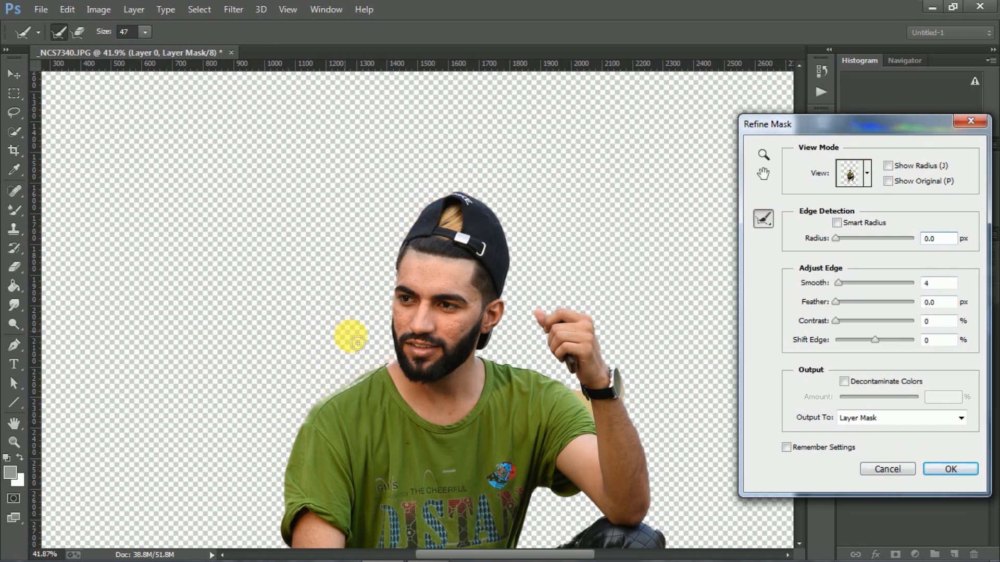
{"action": "scroll", "coordinate": [395, 367], "scroll_direction": "up", "scroll_amount": 3}
{"action": "left_click_drag", "start_coordinate": [379, 424], "coordinate": [437, 315]}
{"action": "left_click_drag", "start_coordinate": [352, 299], "coordinate": [303, 390]}
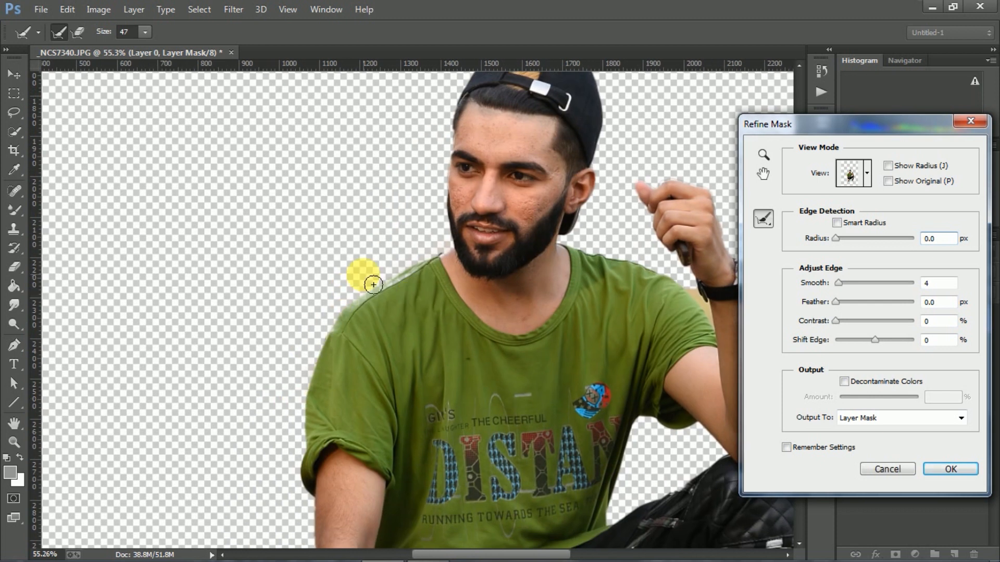
{"action": "mouse_move", "coordinate": [442, 257]}
{"action": "left_mouse_down"}
{"action": "mouse_move", "coordinate": [307, 325]}
{"action": "mouse_move", "coordinate": [453, 275]}
{"action": "left_mouse_up"}
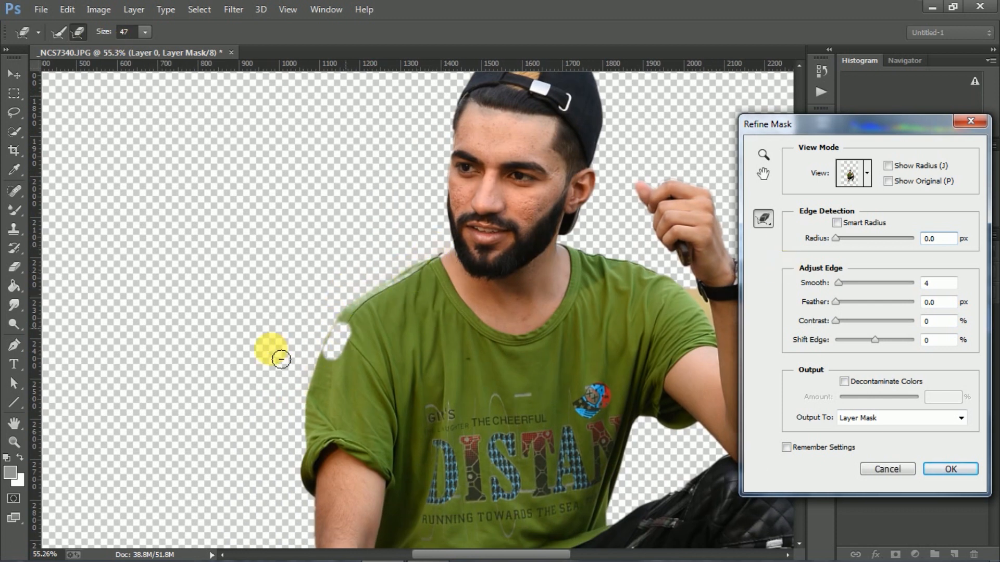
{"action": "mouse_move", "coordinate": [368, 323]}
{"action": "left_mouse_down"}
{"action": "mouse_move", "coordinate": [431, 332]}
{"action": "mouse_move", "coordinate": [436, 256]}
{"action": "mouse_move", "coordinate": [447, 257]}
{"action": "mouse_move", "coordinate": [385, 304]}
{"action": "mouse_move", "coordinate": [324, 327]}
{"action": "mouse_move", "coordinate": [331, 376]}
{"action": "mouse_move", "coordinate": [341, 334]}
{"action": "left_mouse_up"}
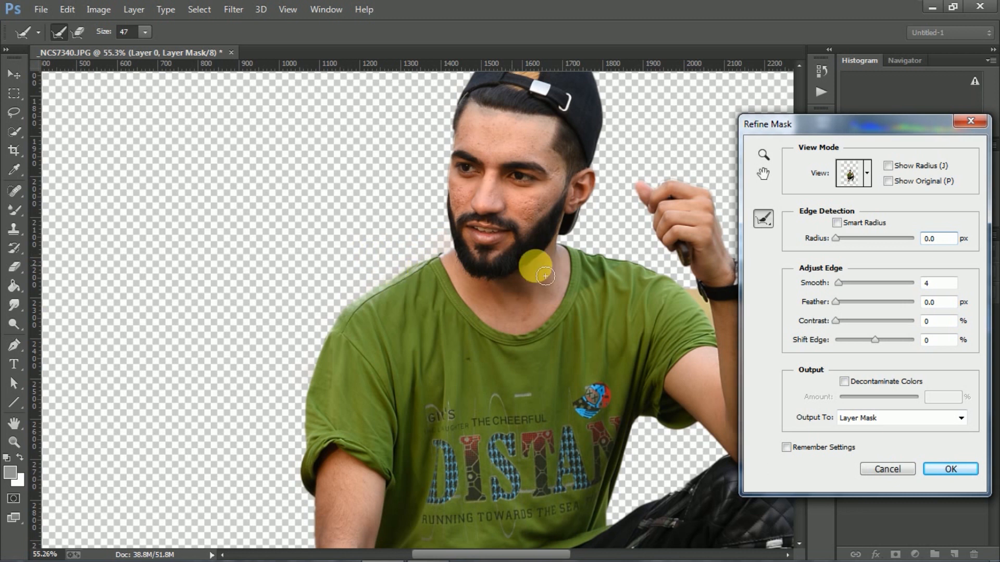
Choose the Erase Refinements tool at size 15 near the raised arm and apply the refined mask
{"action": "left_click_drag", "start_coordinate": [631, 304], "coordinate": [330, 289]}
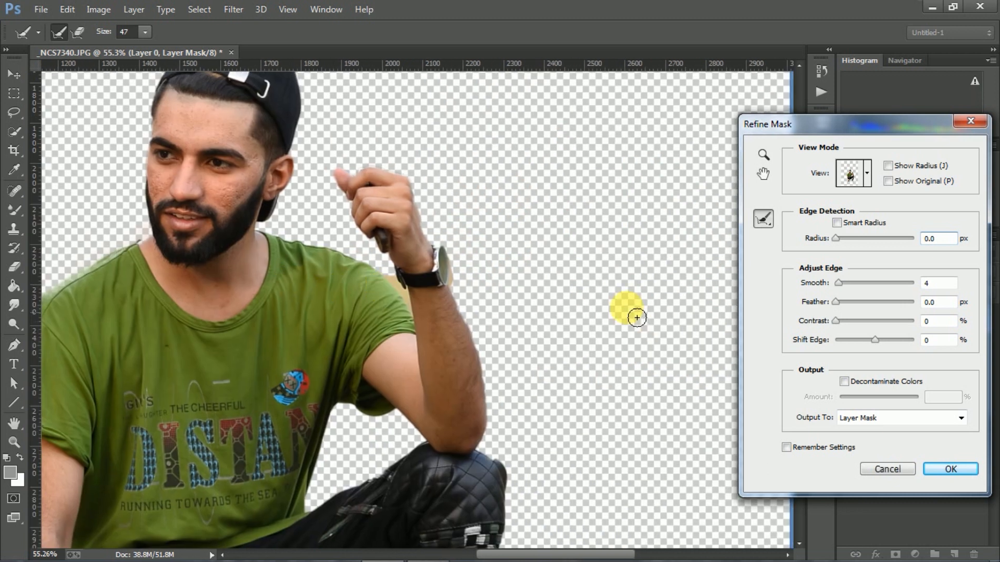
{"action": "left_click", "coordinate": [866, 175]}
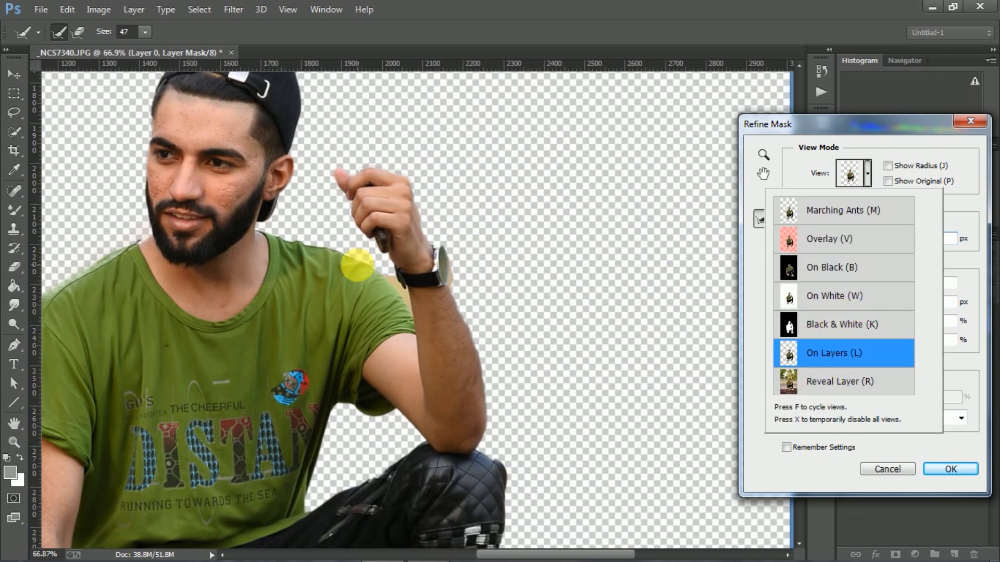
{"action": "scroll", "coordinate": [367, 275], "scroll_direction": "up", "scroll_amount": 2}
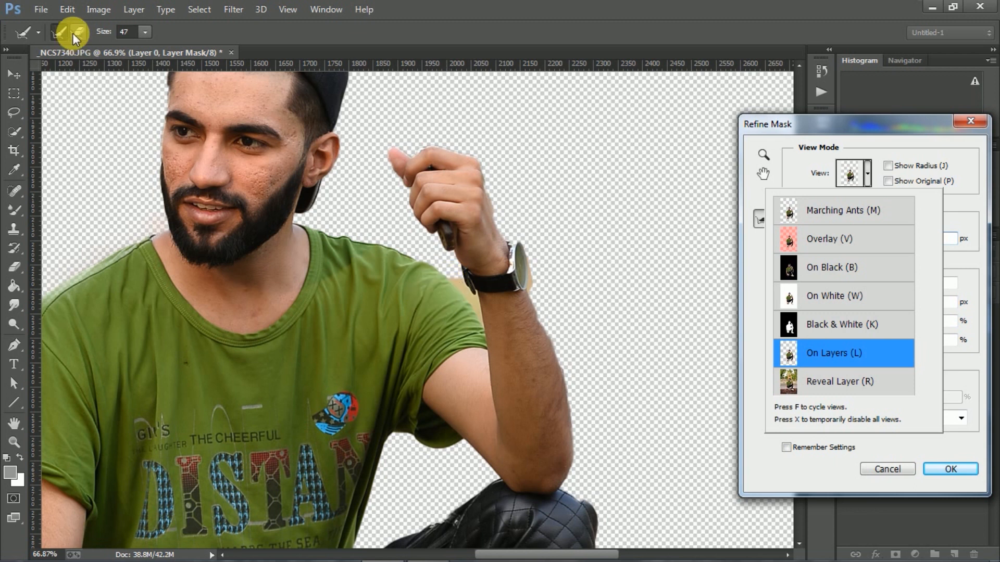
{"action": "left_click", "coordinate": [78, 32]}
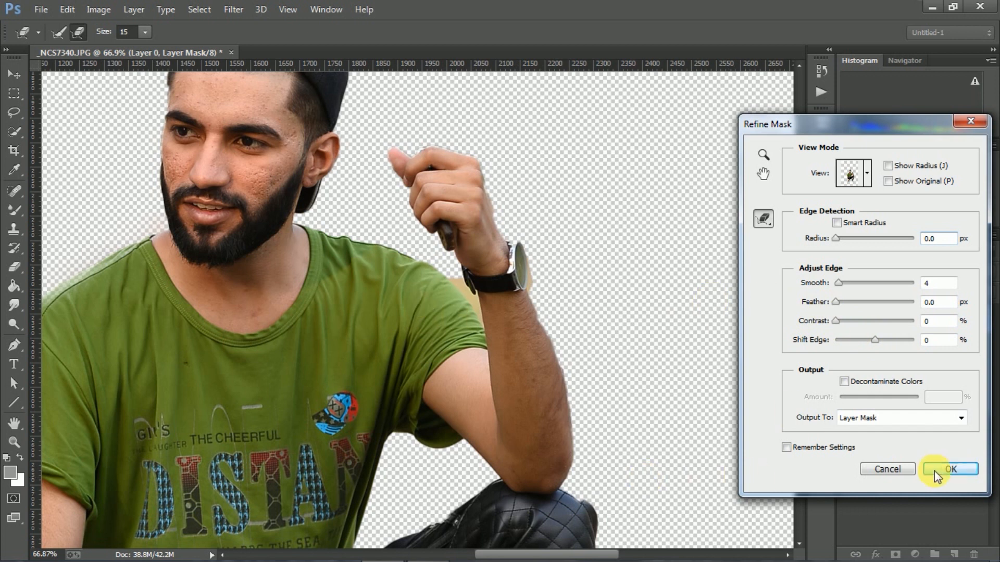
{"action": "left_click", "coordinate": [950, 469]}
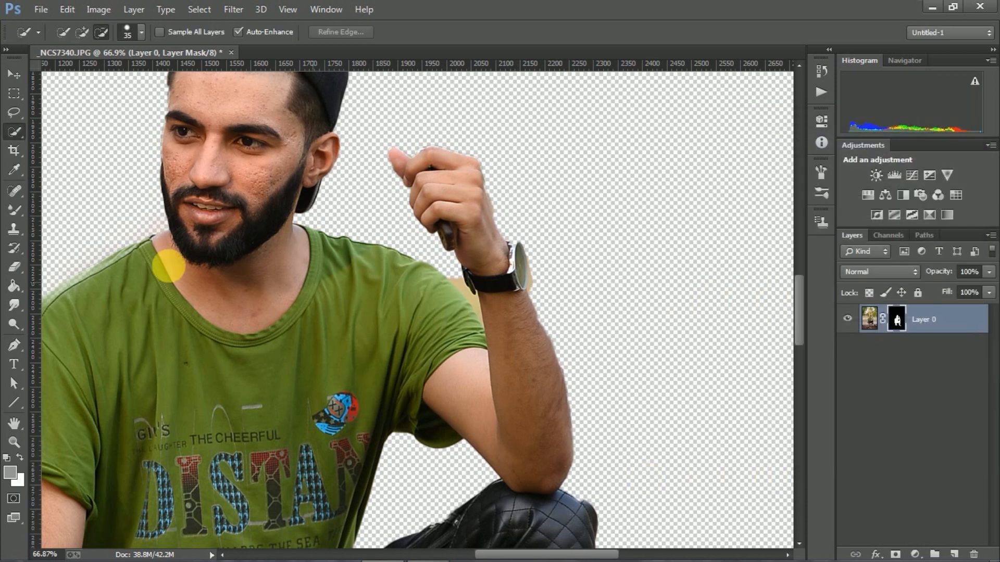
Select the leftover background between the shirt sleeve and watch with the Magic Wand and try erasing it with a 125 px eraser
{"action": "right_click", "coordinate": [6, 135]}
{"action": "left_click", "coordinate": [62, 150]}
{"action": "left_click", "coordinate": [470, 292]}
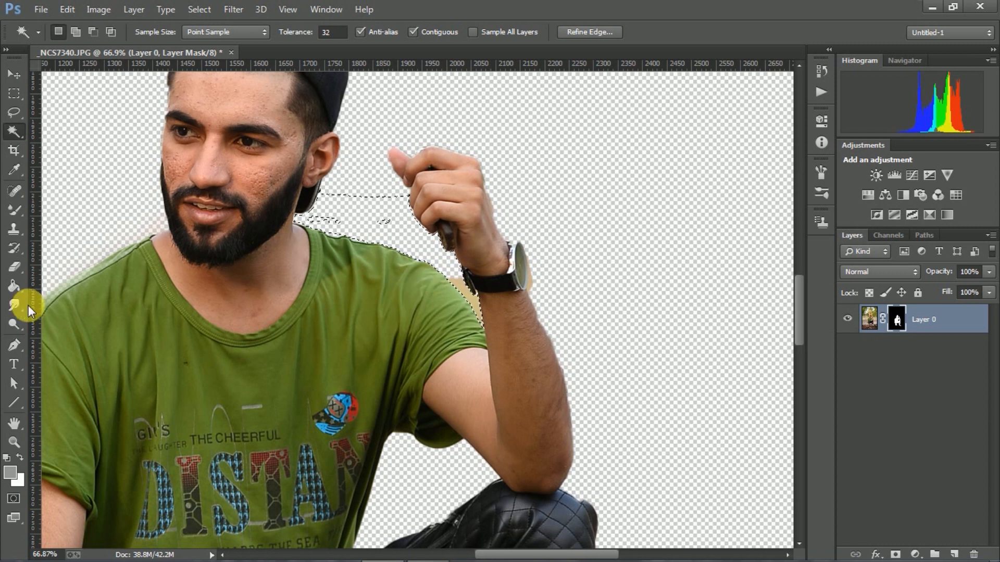
{"action": "left_click", "coordinate": [14, 266]}
{"action": "left_click", "coordinate": [77, 32]}
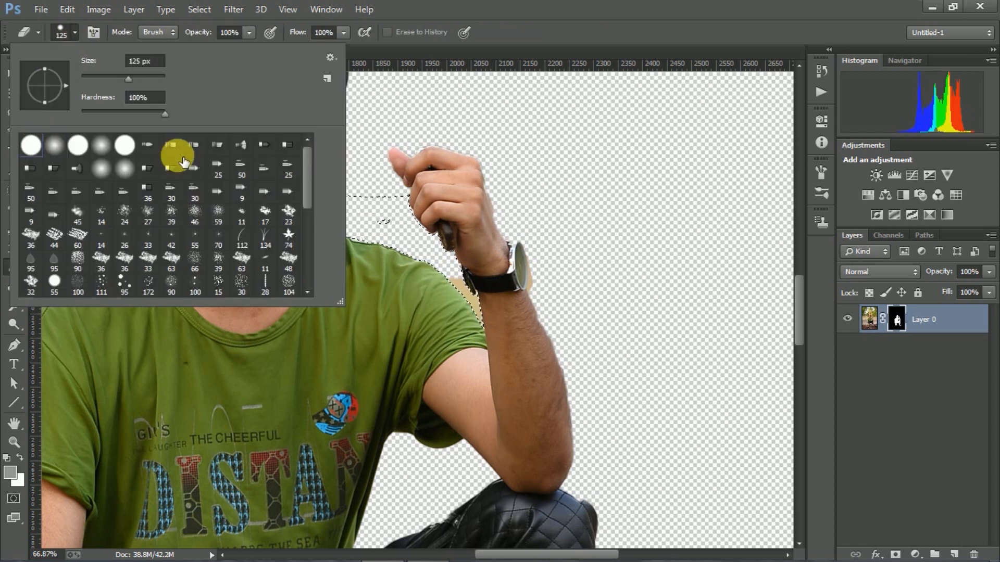
{"action": "left_click", "coordinate": [471, 312]}
Try painting the mask over the selected leftover background beside the wrist with a 250 px brush
{"action": "left_click", "coordinate": [20, 208]}
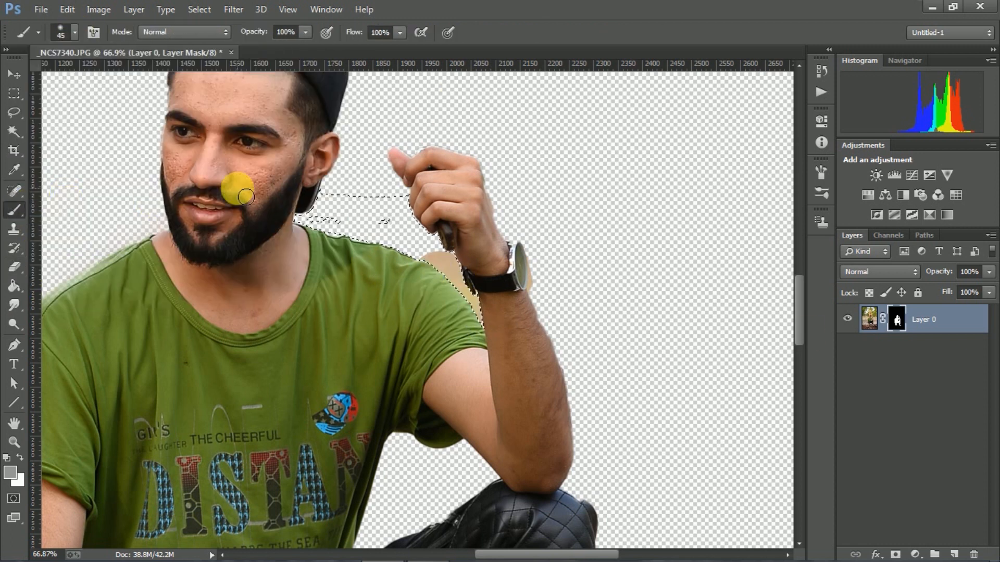
{"action": "key", "text": "bracketright"}
{"action": "key", "text": "bracketright"}
{"action": "key", "text": "bracketright"}
{"action": "key", "text": "bracketright"}
{"action": "key", "text": "bracketright"}
{"action": "key", "text": "bracketright"}
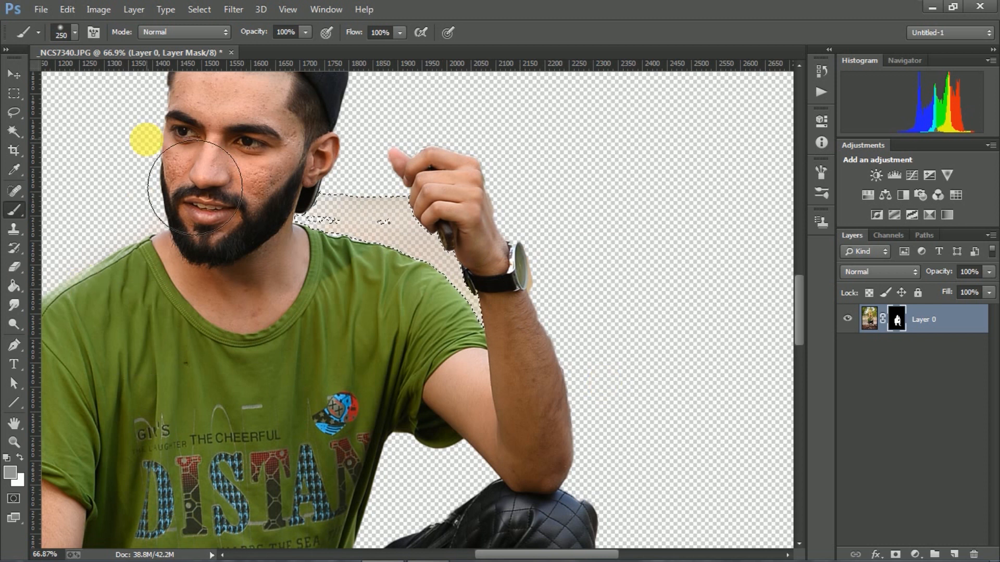
{"action": "scroll", "coordinate": [458, 279], "scroll_direction": "up", "scroll_amount": 5}
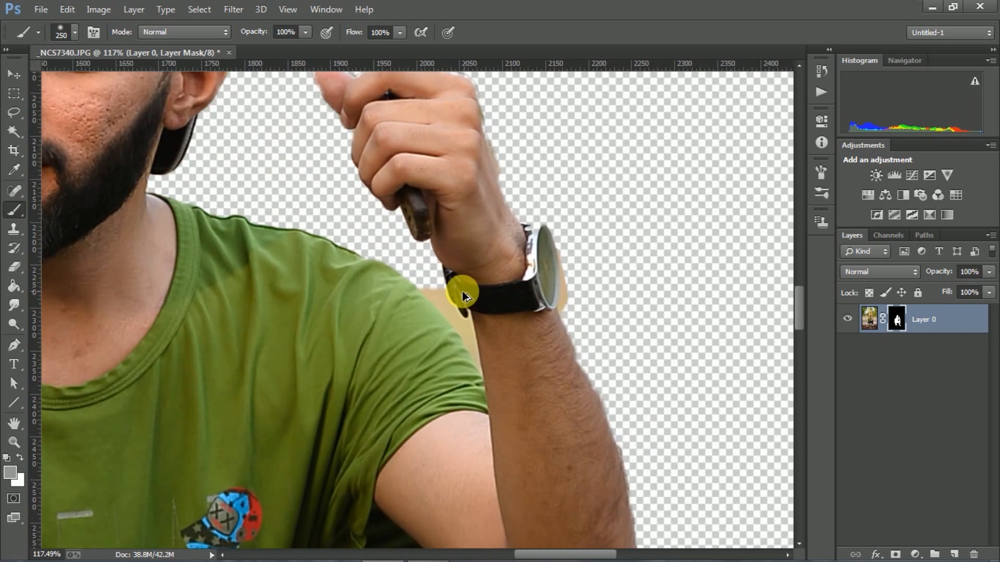
Select the leftover background between the sleeve and watch strap with the Magic Wand, erase it from the layer image at 125 px, and deselect
{"action": "left_click", "coordinate": [13, 132]}
{"action": "left_click", "coordinate": [444, 311]}
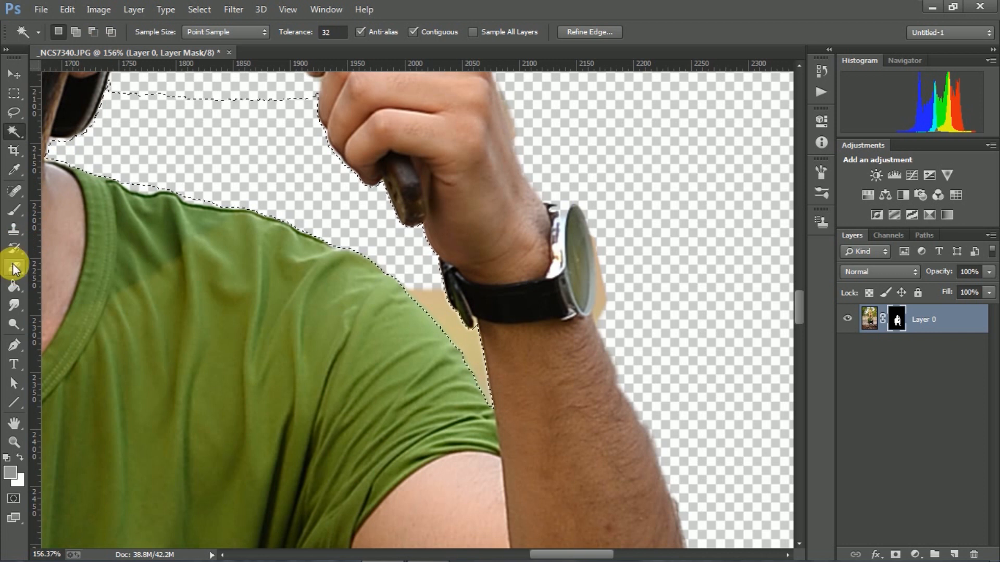
{"action": "left_click", "coordinate": [870, 317]}
{"action": "left_click", "coordinate": [14, 267]}
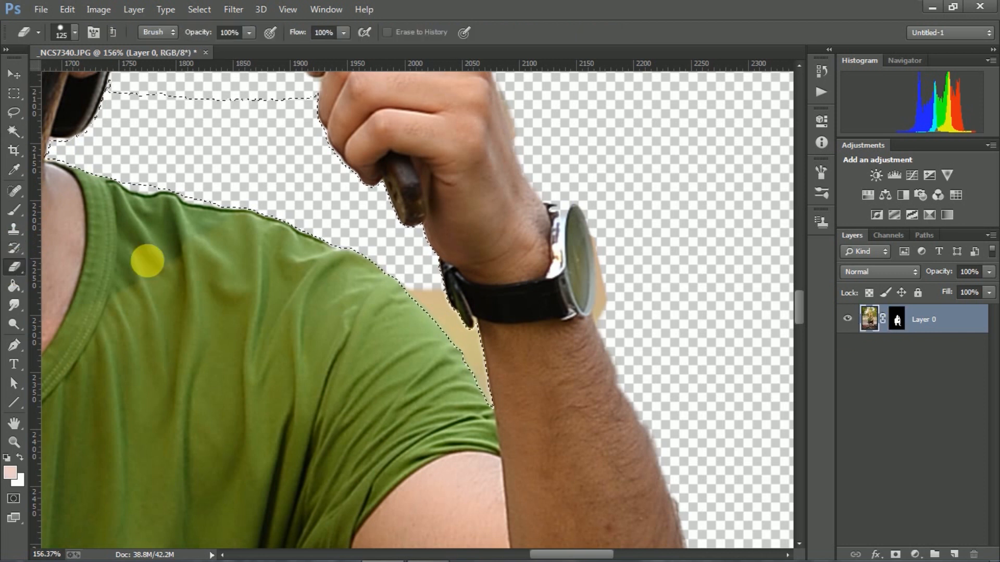
{"action": "left_click_drag", "start_coordinate": [465, 324], "coordinate": [645, 463]}
{"action": "key", "text": "ctrl+d"}
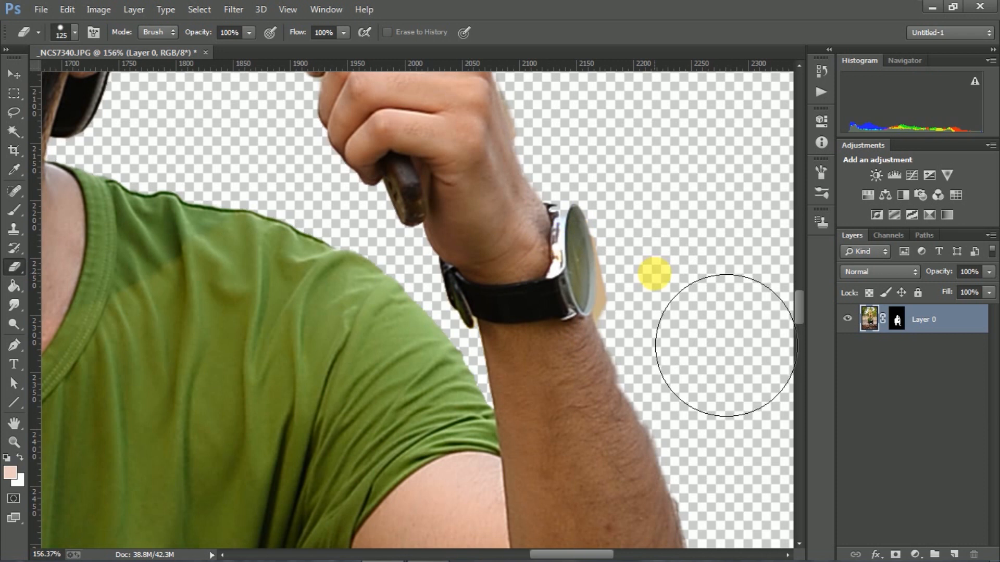
Erase the thin strip of leftover background along the outer side of the watch face with a 9 px eraser
{"action": "scroll", "coordinate": [644, 271], "scroll_direction": "up", "scroll_amount": 3}
{"action": "left_click", "coordinate": [15, 132]}
{"action": "left_click", "coordinate": [592, 305]}
{"action": "key", "text": "ctrl+d"}
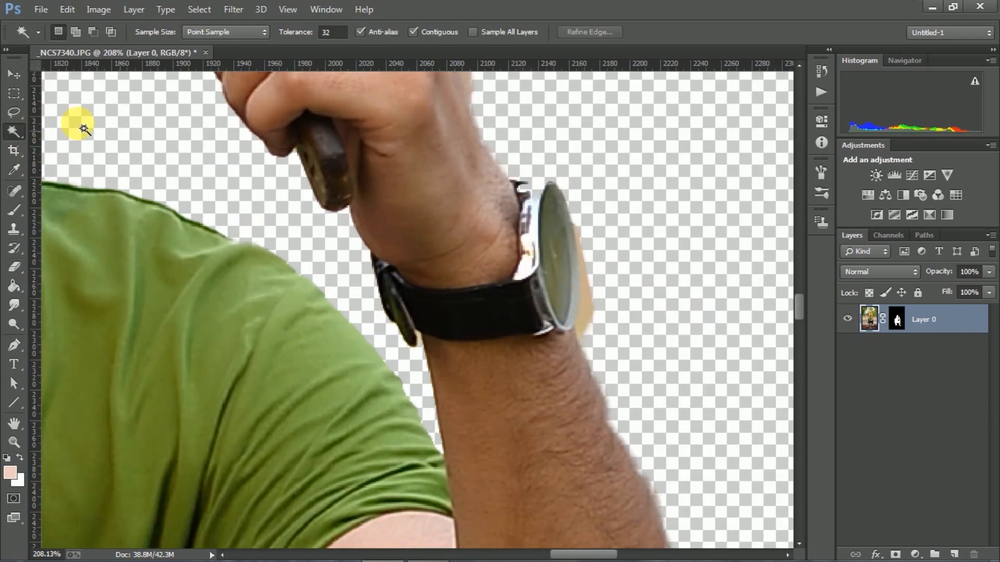
{"action": "left_click", "coordinate": [14, 266]}
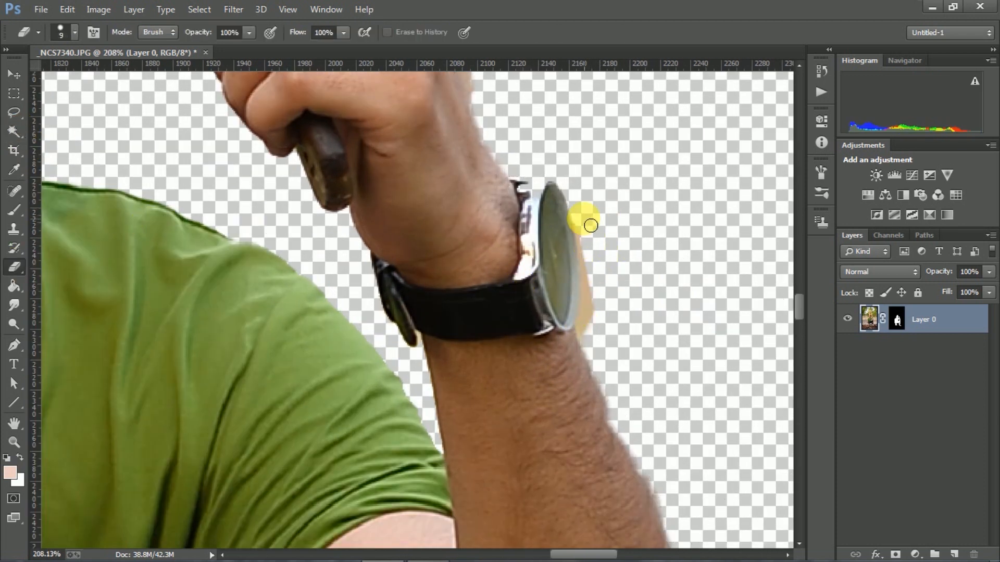
{"action": "scroll", "coordinate": [594, 225], "scroll_direction": "down", "scroll_amount": 5}
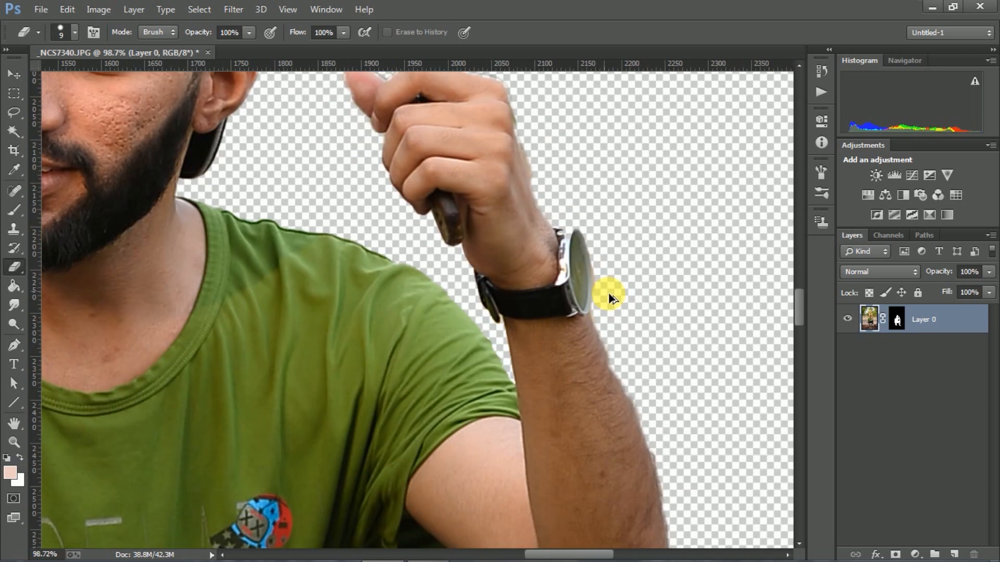
Refine Layer 0's mask with Shift Edge at -48% and brush over the outer edge of the raised forearm
{"action": "right_click", "coordinate": [895, 319]}
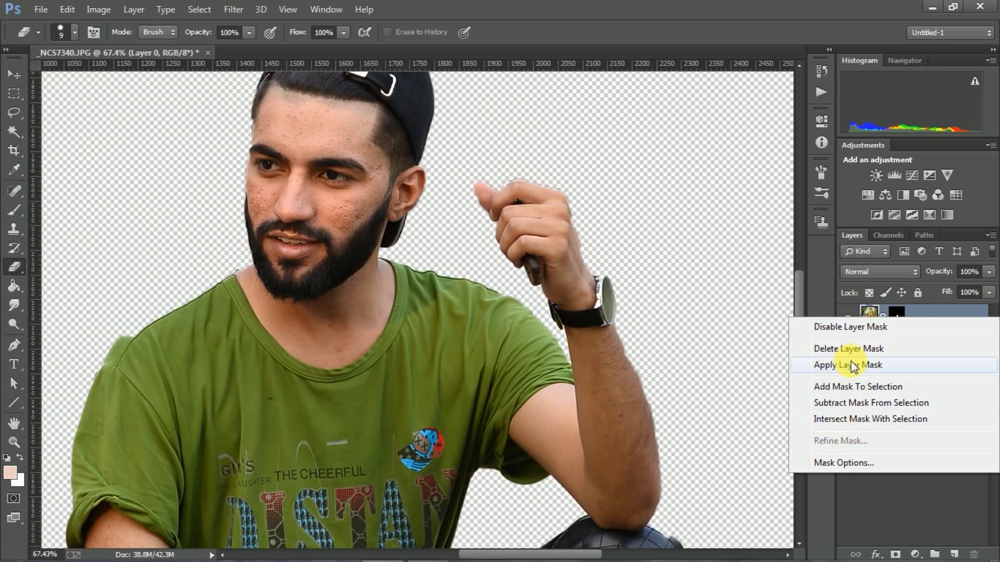
{"action": "left_click", "coordinate": [898, 484]}
{"action": "left_click", "coordinate": [895, 318]}
{"action": "right_click", "coordinate": [895, 319]}
{"action": "left_click", "coordinate": [840, 441]}
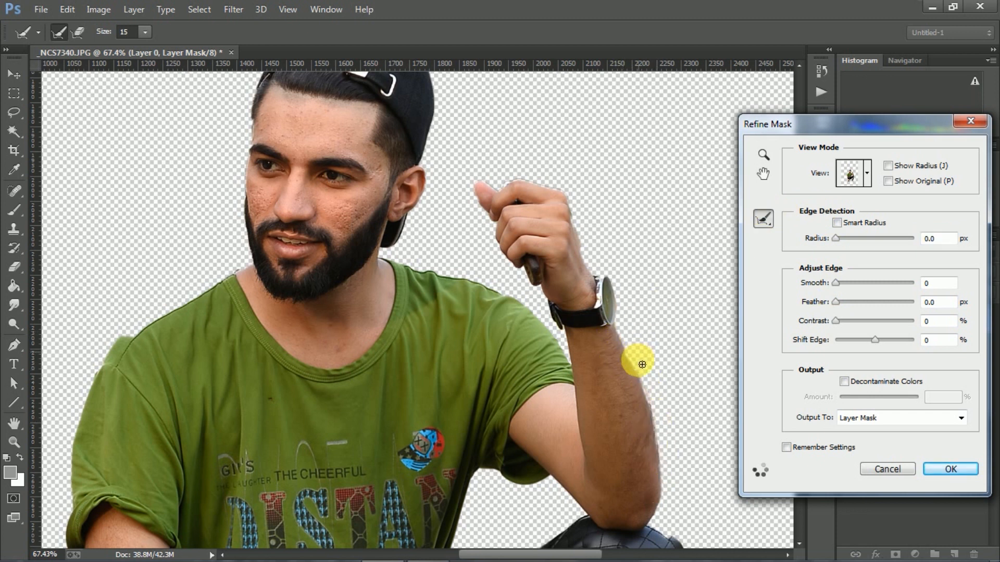
{"action": "left_click_drag", "start_coordinate": [860, 345], "coordinate": [856, 343]}
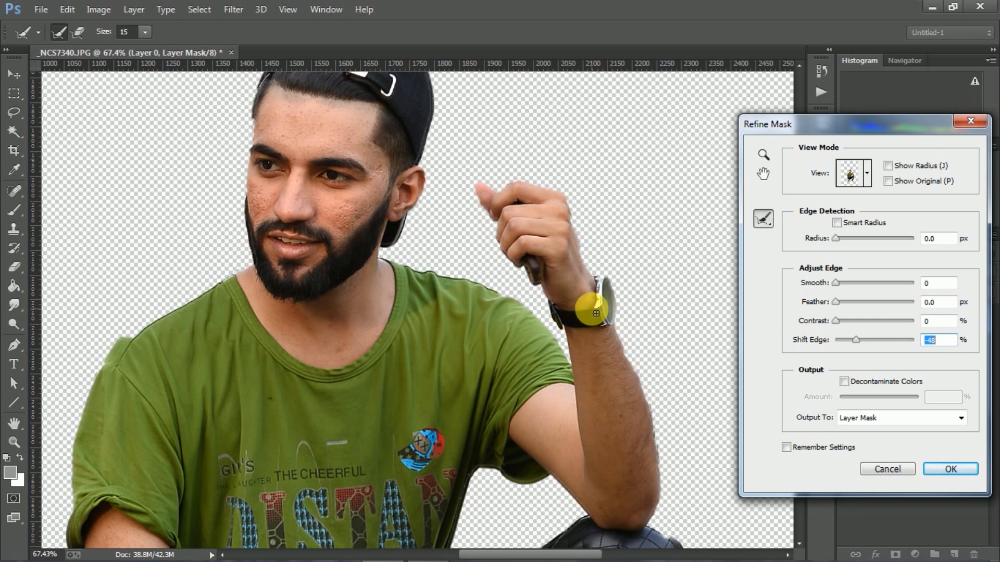
{"action": "left_click", "coordinate": [145, 32]}
{"action": "mouse_move", "coordinate": [628, 336]}
{"action": "left_mouse_down"}
{"action": "mouse_move", "coordinate": [669, 437]}
{"action": "mouse_move", "coordinate": [666, 492]}
{"action": "left_mouse_up"}
{"action": "left_click", "coordinate": [944, 469]}
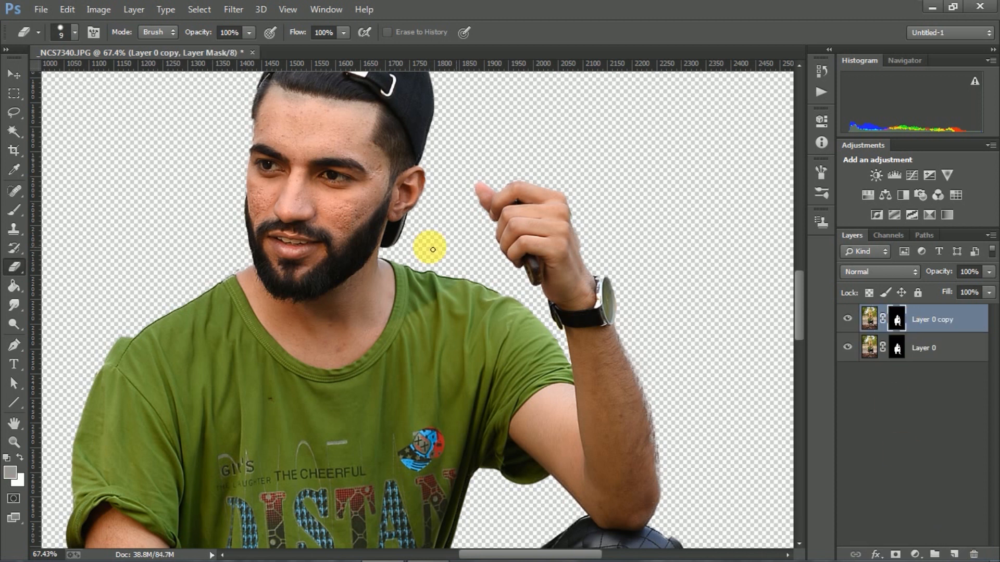
Invert and apply the layer mask on Layer 0 copy, and hide Layer 0
{"action": "scroll", "coordinate": [739, 282], "scroll_direction": "down", "scroll_amount": 6}
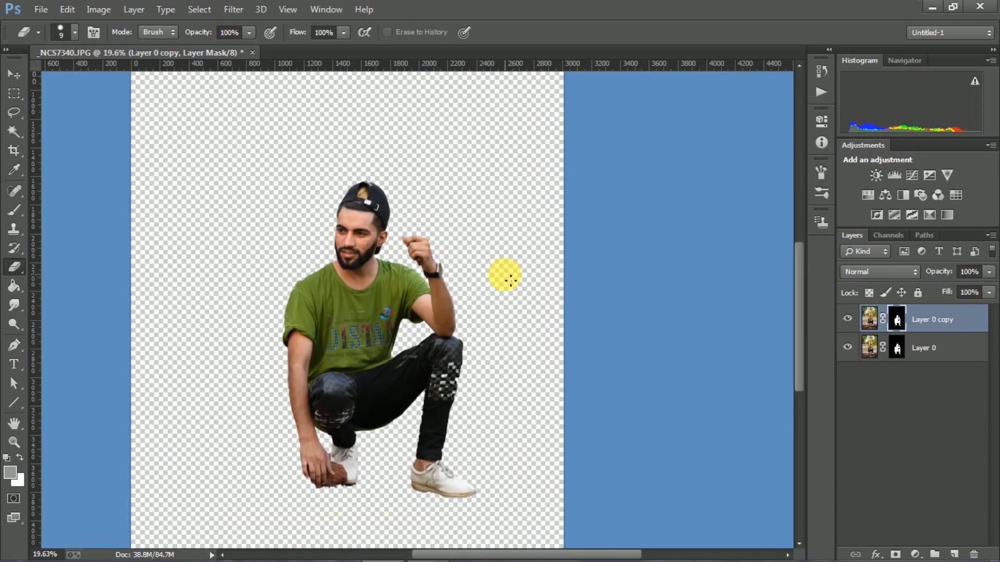
{"action": "key", "text": "ctrl+i"}
{"action": "right_click", "coordinate": [896, 326]}
{"action": "left_click", "coordinate": [880, 370]}
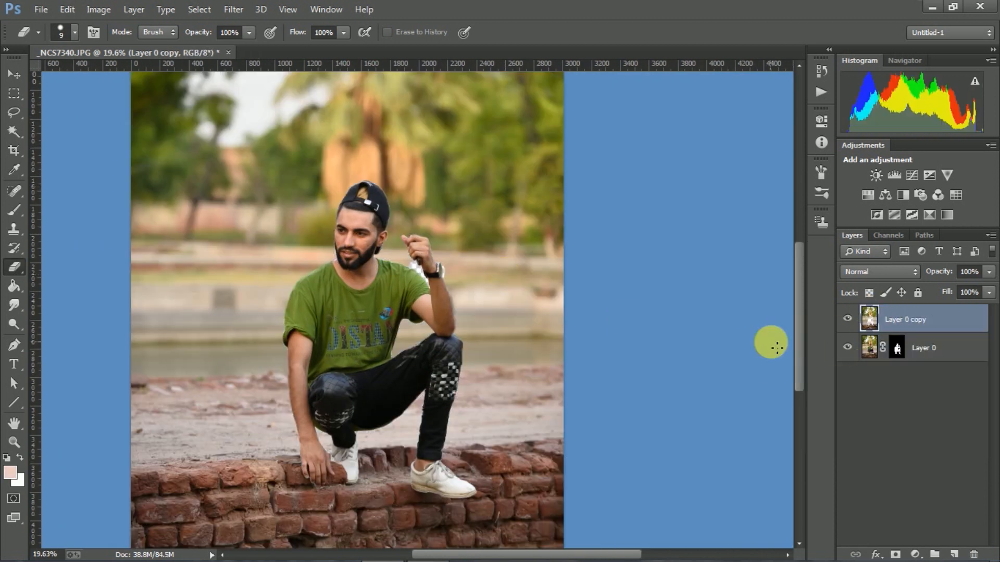
{"action": "left_click", "coordinate": [847, 347]}
Load Layer 0 copy's transparency as a selection to isolate the man-shaped gap
{"action": "left_click", "coordinate": [14, 114]}
{"action": "right_click", "coordinate": [383, 312]}
{"action": "left_click", "coordinate": [458, 246]}
{"action": "left_click", "coordinate": [375, 259]}
{"action": "right_click", "coordinate": [355, 274]}
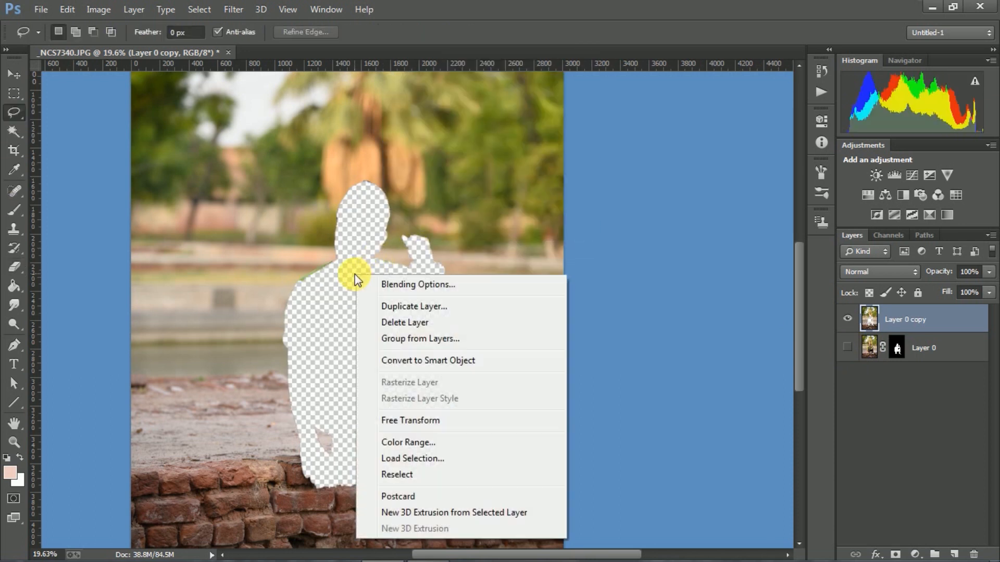
{"action": "left_click", "coordinate": [405, 464]}
{"action": "left_click", "coordinate": [614, 149]}
Fill the man-shaped gap with matching background content and deselect it
{"action": "right_click", "coordinate": [316, 253]}
{"action": "left_click", "coordinate": [432, 458]}
{"action": "left_click", "coordinate": [577, 152]}
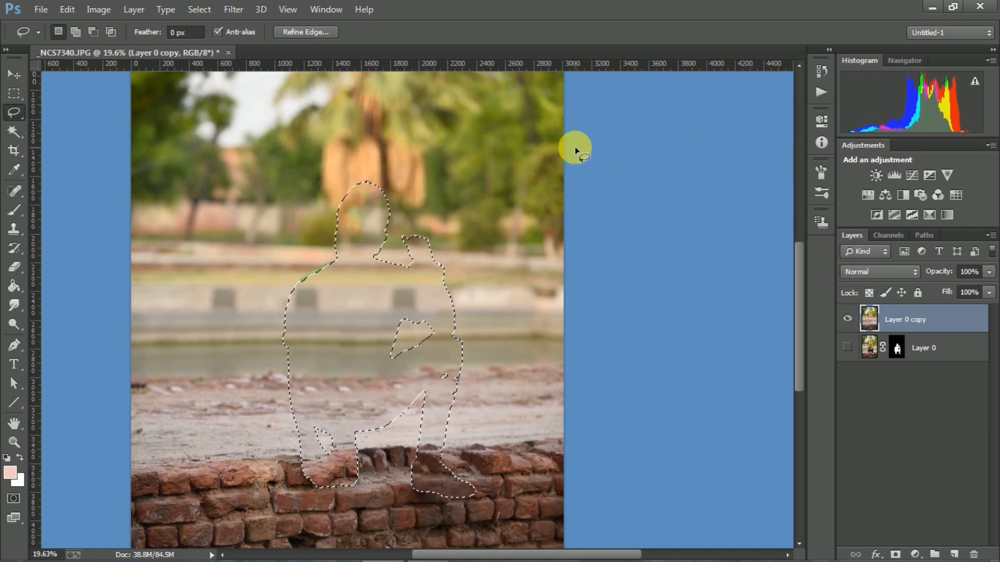
{"action": "key", "text": "ctrl+d"}
Heal the outline traces of the raised arm and the leg below it with a 50 px Spot Healing Brush set to Create Texture
{"action": "left_click", "coordinate": [22, 186]}
{"action": "scroll", "coordinate": [439, 304], "scroll_direction": "up", "scroll_amount": 3}
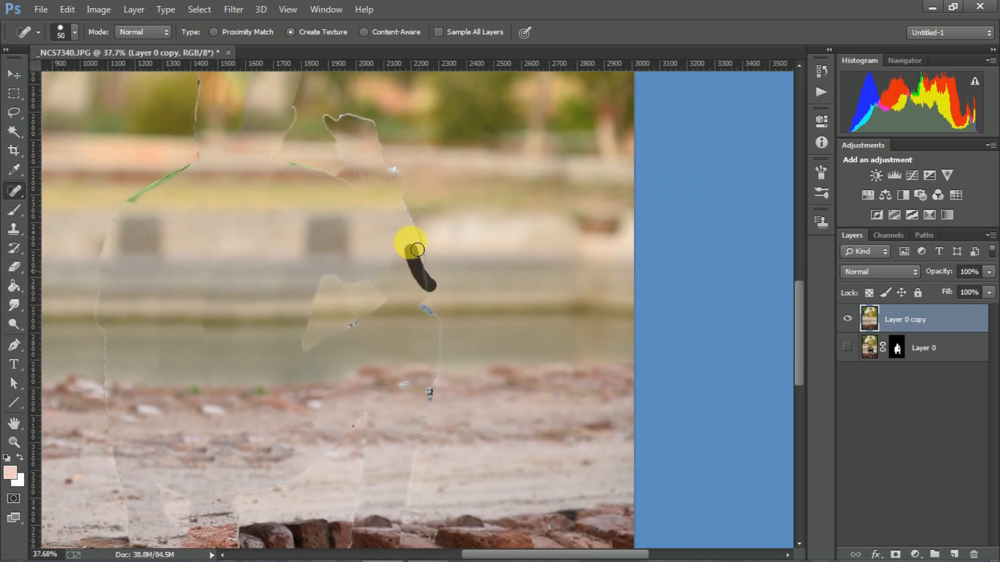
{"action": "mouse_move", "coordinate": [434, 279]}
{"action": "left_mouse_down"}
{"action": "mouse_move", "coordinate": [398, 188]}
{"action": "mouse_move", "coordinate": [423, 256]}
{"action": "left_mouse_up"}
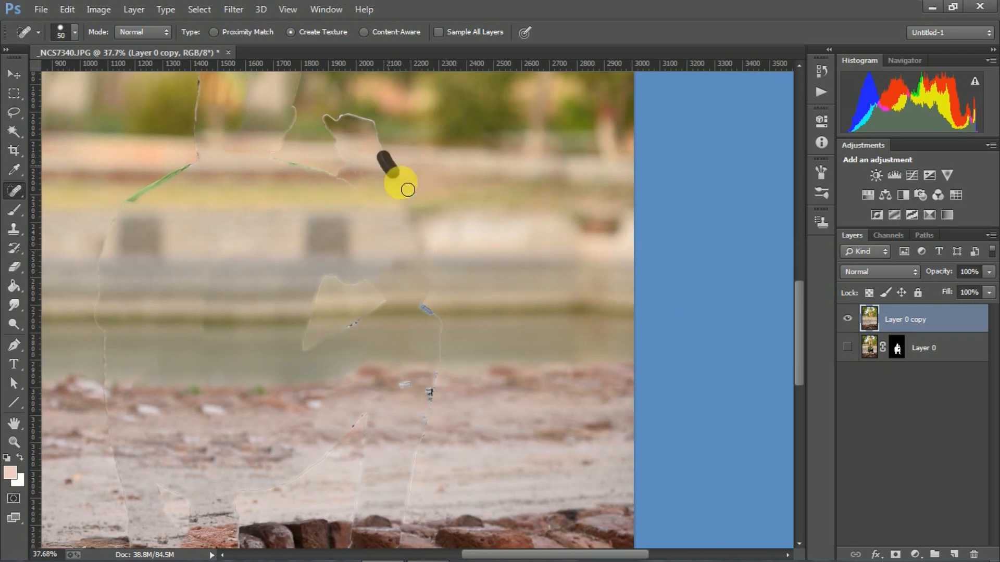
{"action": "left_click_drag", "start_coordinate": [324, 175], "coordinate": [325, 177]}
{"action": "left_click_drag", "start_coordinate": [426, 308], "coordinate": [435, 541]}
Heal the leftover leg, shoe and hand outlines on the pavement and the brick wall with the Spot Healing Brush
{"action": "scroll", "coordinate": [424, 399], "scroll_direction": "down", "scroll_amount": 3}
{"action": "scroll", "coordinate": [475, 409], "scroll_direction": "down", "scroll_amount": 6}
{"action": "left_click", "coordinate": [463, 388]}
{"action": "left_click_drag", "start_coordinate": [397, 395], "coordinate": [351, 294]}
{"action": "left_click_drag", "start_coordinate": [359, 195], "coordinate": [319, 256]}
{"action": "left_click", "coordinate": [370, 246]}
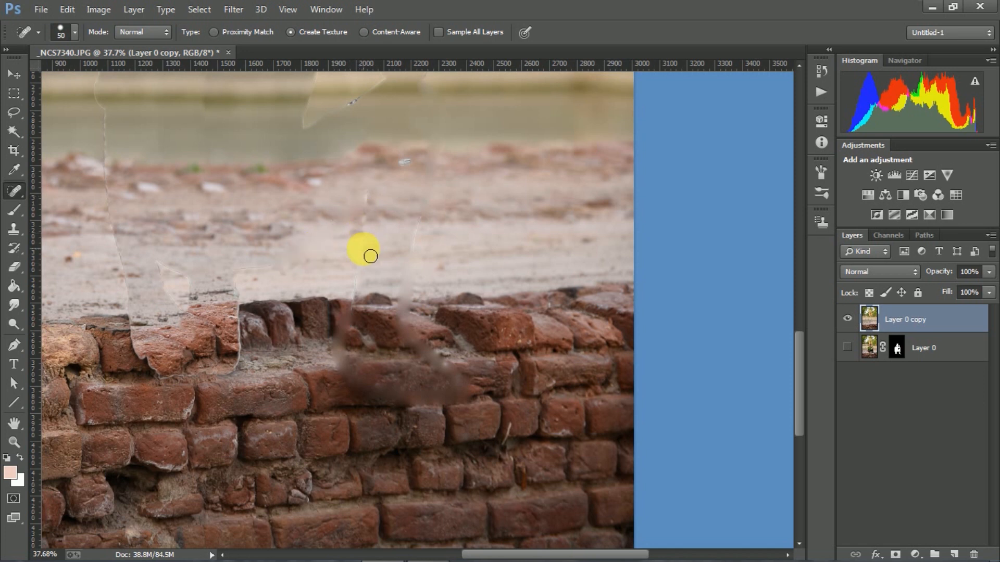
{"action": "mouse_move", "coordinate": [242, 298]}
{"action": "left_mouse_down"}
{"action": "mouse_move", "coordinate": [251, 355]}
{"action": "mouse_move", "coordinate": [197, 384]}
{"action": "mouse_move", "coordinate": [149, 380]}
{"action": "mouse_move", "coordinate": [121, 265]}
{"action": "left_mouse_up"}
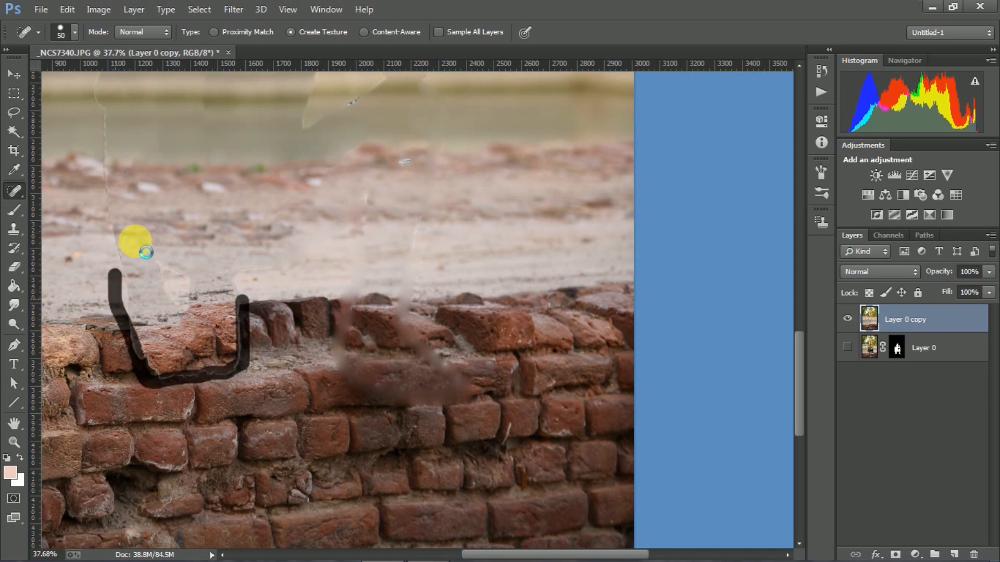
{"action": "mouse_move", "coordinate": [267, 284]}
{"action": "left_mouse_down"}
{"action": "mouse_move", "coordinate": [513, 392]}
{"action": "mouse_move", "coordinate": [477, 335]}
{"action": "mouse_move", "coordinate": [477, 251]}
{"action": "left_mouse_up"}
Heal the seams of the lowered arm and the patch between torso and raised arm across the blurred water and wall
{"action": "left_click_drag", "start_coordinate": [536, 239], "coordinate": [539, 342]}
{"action": "left_click_drag", "start_coordinate": [500, 167], "coordinate": [468, 300]}
{"action": "left_click_drag", "start_coordinate": [562, 128], "coordinate": [499, 168]}
{"action": "left_click_drag", "start_coordinate": [631, 158], "coordinate": [516, 192]}
{"action": "mouse_move", "coordinate": [633, 295]}
{"action": "left_mouse_down"}
{"action": "mouse_move", "coordinate": [563, 356]}
{"action": "mouse_move", "coordinate": [624, 296]}
{"action": "left_mouse_up"}
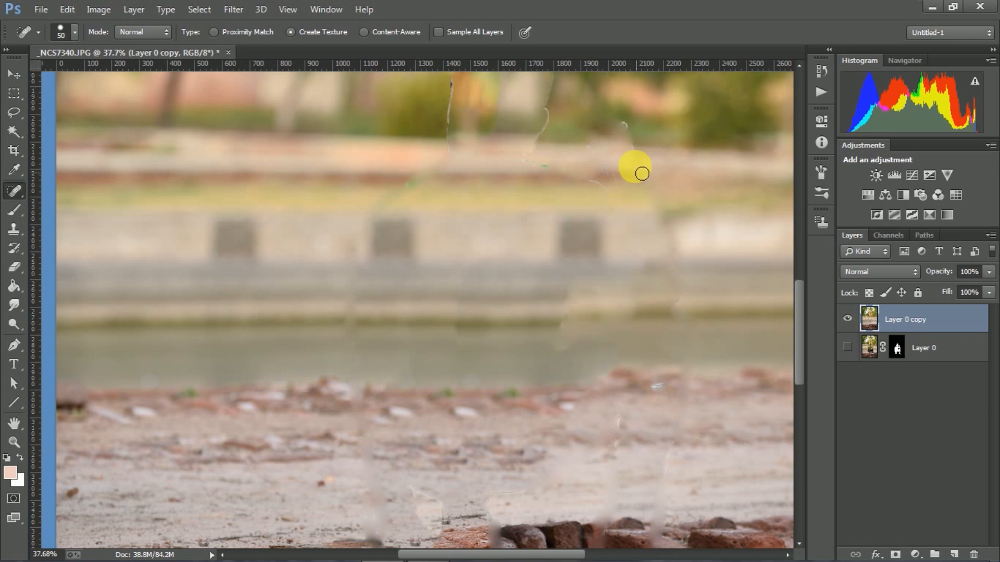
Heal the remaining outlines of the raised hand, neck, head and shoulder in the blurred background
{"action": "left_click_drag", "start_coordinate": [628, 157], "coordinate": [592, 127]}
{"action": "mouse_move", "coordinate": [531, 155]}
{"action": "left_mouse_down"}
{"action": "mouse_move", "coordinate": [571, 163]}
{"action": "mouse_move", "coordinate": [513, 272]}
{"action": "left_mouse_up"}
{"action": "mouse_move", "coordinate": [520, 180]}
{"action": "left_mouse_down"}
{"action": "mouse_move", "coordinate": [415, 224]}
{"action": "mouse_move", "coordinate": [354, 318]}
{"action": "left_mouse_up"}
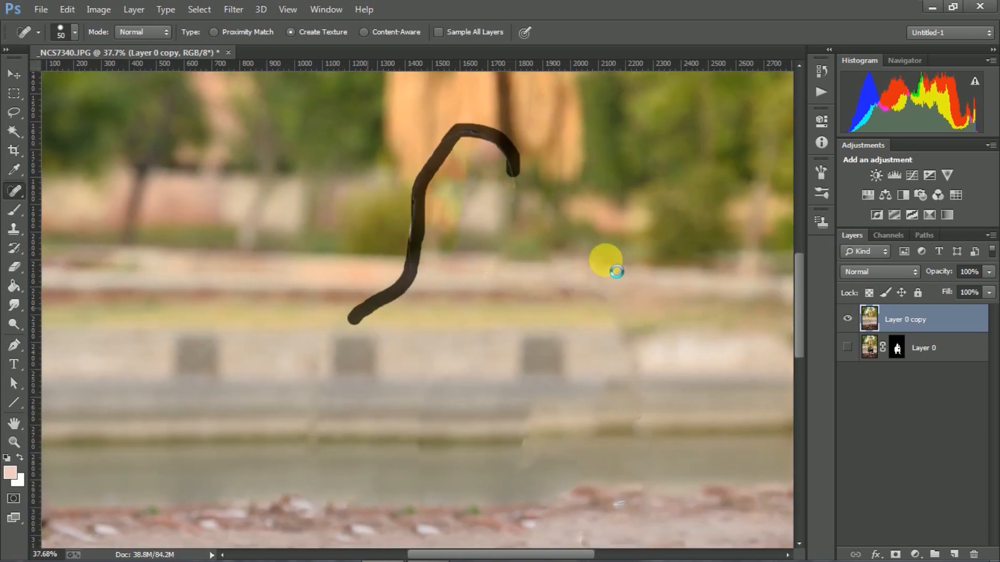
Show Layer 0 above Layer 0 copy and apply its layer mask
{"action": "scroll", "coordinate": [557, 289], "scroll_direction": "down", "scroll_amount": 8}
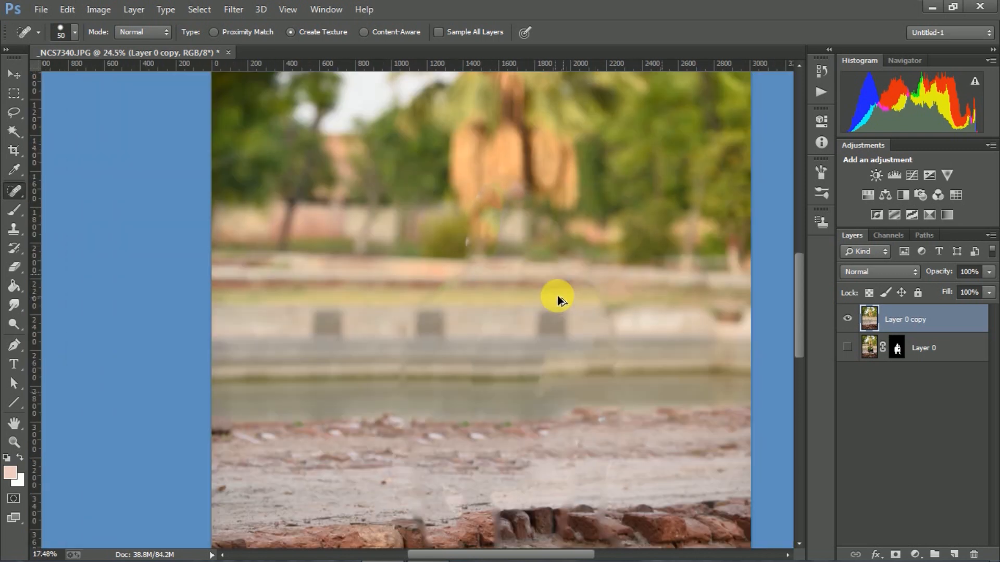
{"action": "left_click_drag", "start_coordinate": [949, 330], "coordinate": [938, 353]}
{"action": "left_click", "coordinate": [862, 366]}
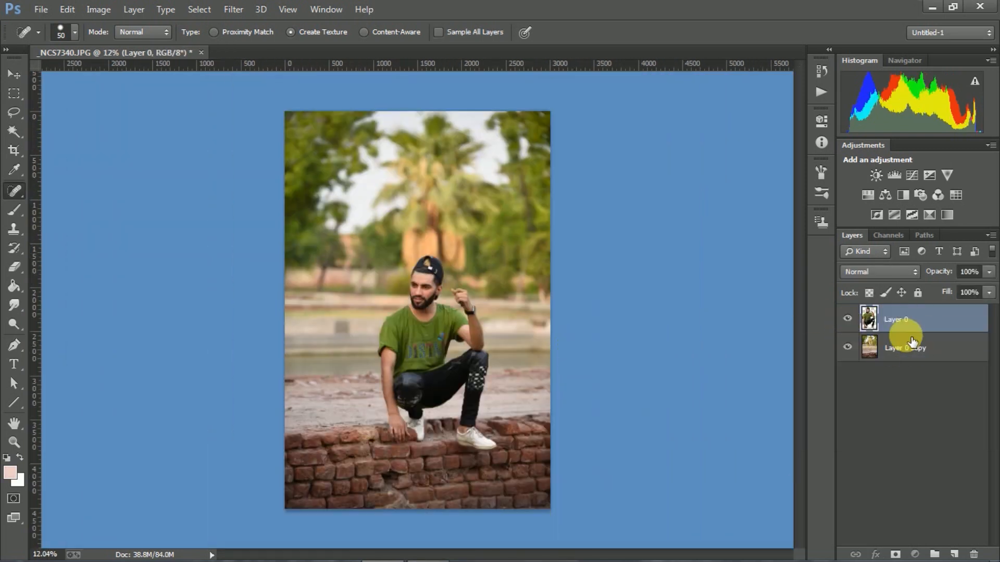
Open the background on Layer 0 copy in the Nik Collection filter Color Efex Pro 4
{"action": "left_click", "coordinate": [908, 346]}
{"action": "scroll", "coordinate": [263, 286], "scroll_direction": "up", "scroll_amount": 2}
{"action": "scroll", "coordinate": [122, 119], "scroll_direction": "down", "scroll_amount": 1}
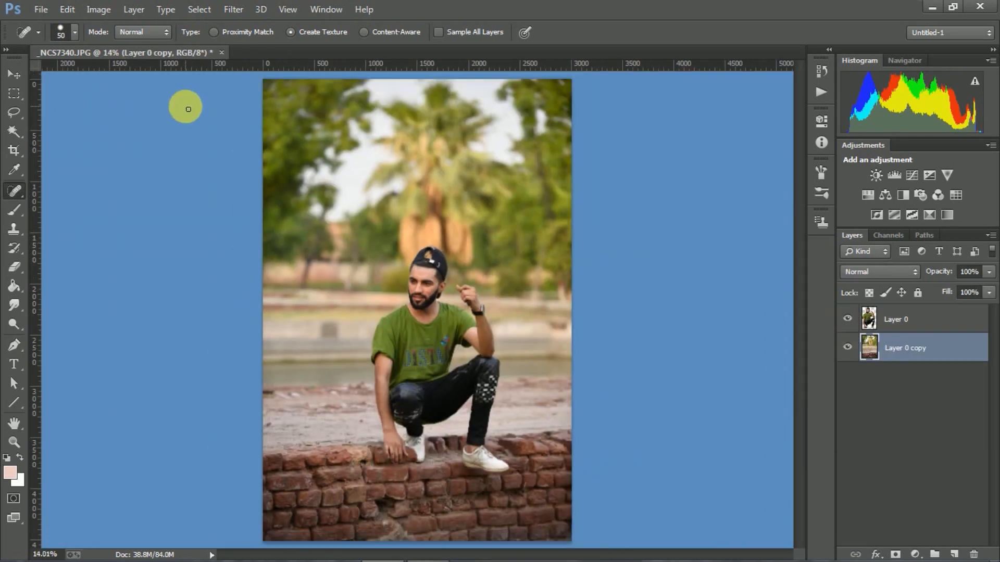
{"action": "left_click", "coordinate": [234, 9]}
{"action": "mouse_move", "coordinate": [281, 386]}
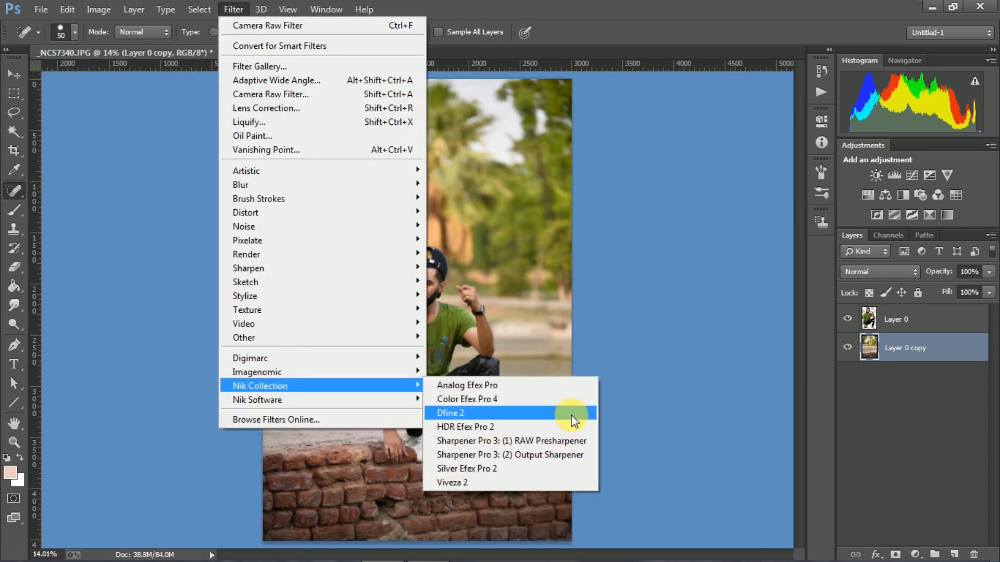
{"action": "left_click", "coordinate": [542, 400]}
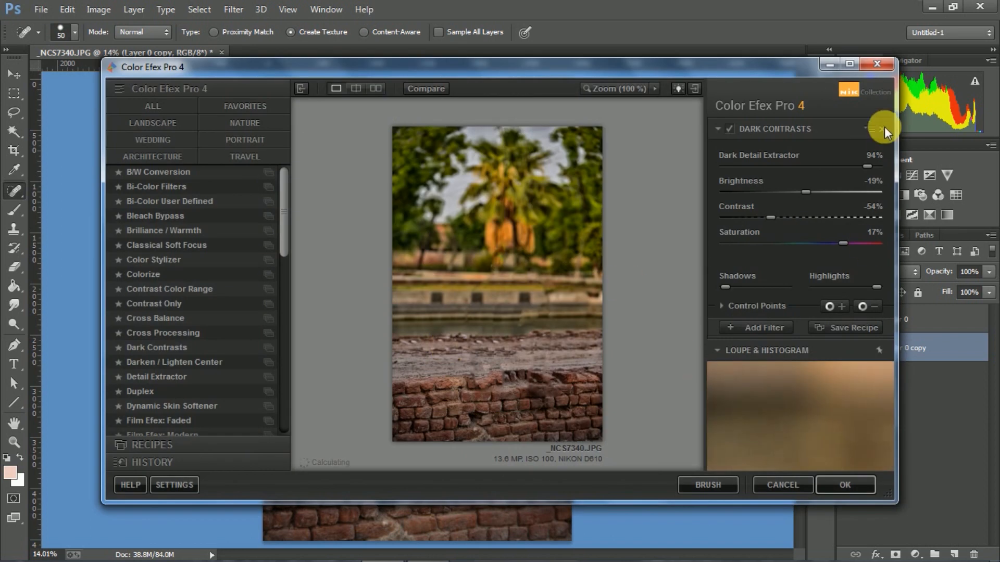
Replace the preset filter with a fresh Dark Contrasts: Dark Detail Extractor 86%, Brightness -24%, Contrast -53%, Saturation 32%, Shadows 38%
{"action": "left_click", "coordinate": [885, 128]}
{"action": "scroll", "coordinate": [179, 340], "scroll_direction": "down", "scroll_amount": 1}
{"action": "left_click", "coordinate": [179, 336]}
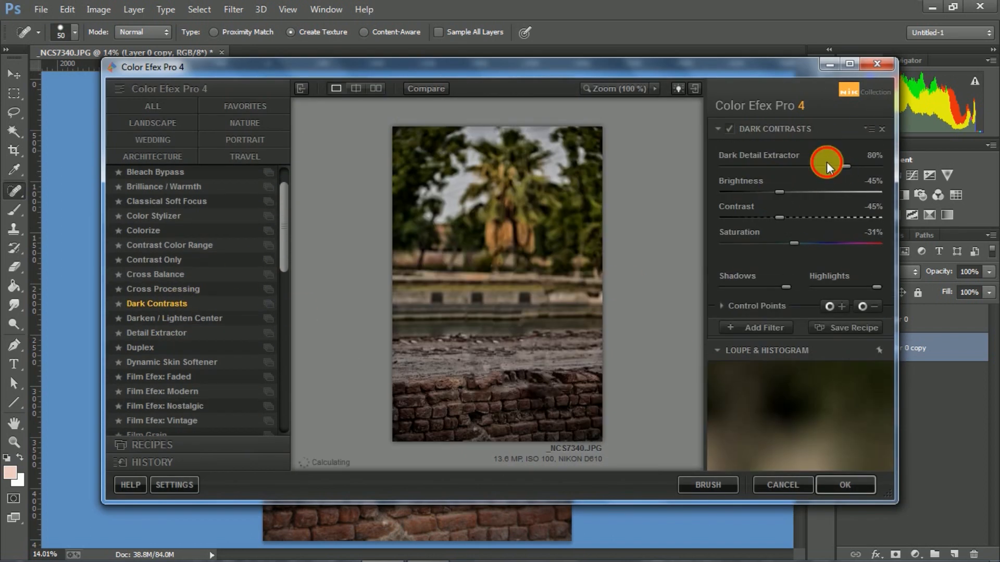
{"action": "left_click_drag", "start_coordinate": [793, 243], "coordinate": [853, 242]}
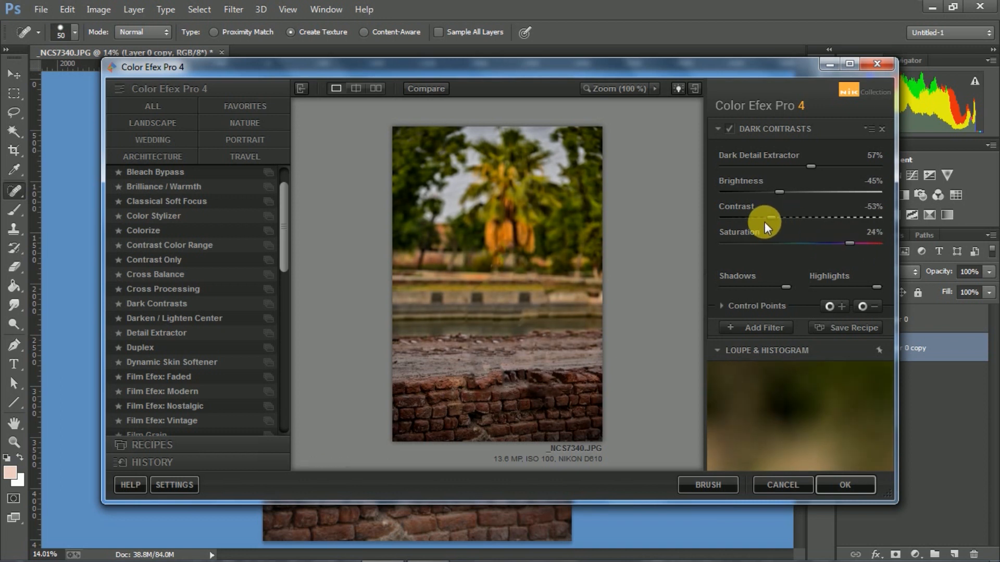
{"action": "left_click_drag", "start_coordinate": [774, 189], "coordinate": [854, 166]}
{"action": "left_click_drag", "start_coordinate": [849, 243], "coordinate": [863, 246]}
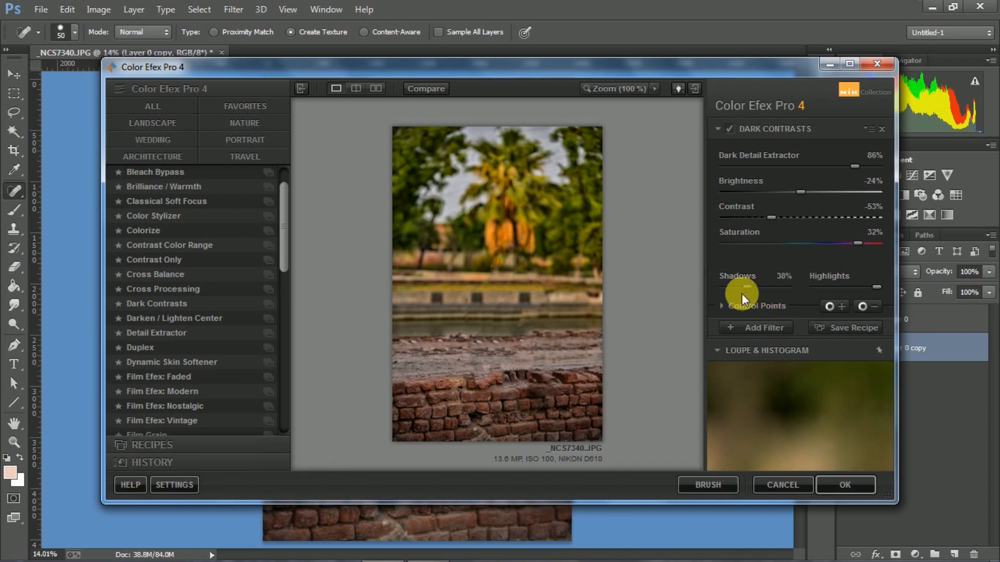
Add a Detail Extractor filter with Detail Extractor 18%, Contrast 2% and Saturation -5%
{"action": "left_click", "coordinate": [753, 327]}
{"action": "scroll", "coordinate": [285, 273], "scroll_direction": "down", "scroll_amount": 3}
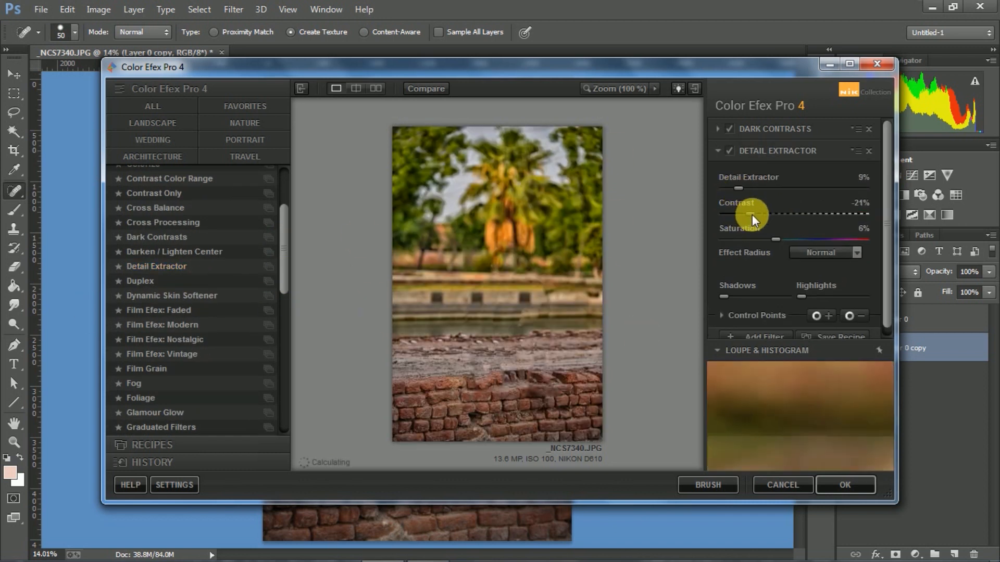
{"action": "left_click", "coordinate": [751, 214]}
{"action": "left_click", "coordinate": [795, 240]}
{"action": "left_click", "coordinate": [756, 188]}
{"action": "left_click", "coordinate": [735, 189]}
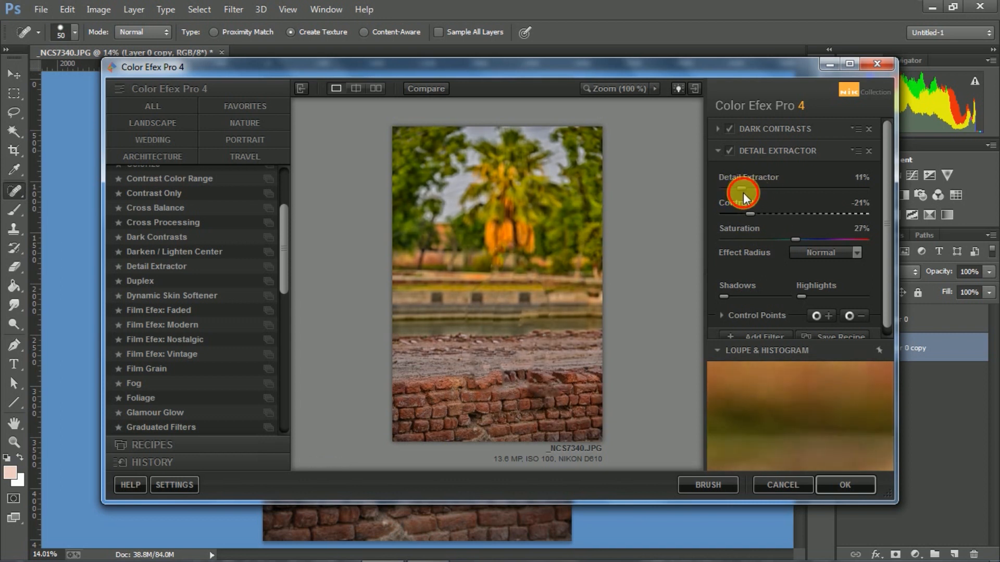
{"action": "left_click", "coordinate": [783, 189]}
{"action": "left_click", "coordinate": [758, 189]}
{"action": "left_click", "coordinate": [752, 189]}
{"action": "left_click", "coordinate": [766, 214]}
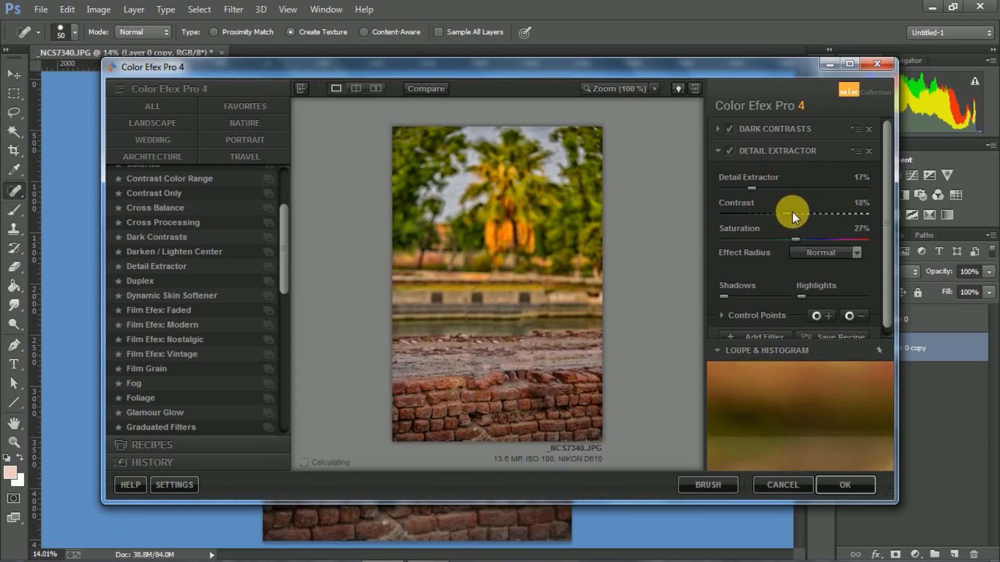
{"action": "left_click", "coordinate": [741, 189]}
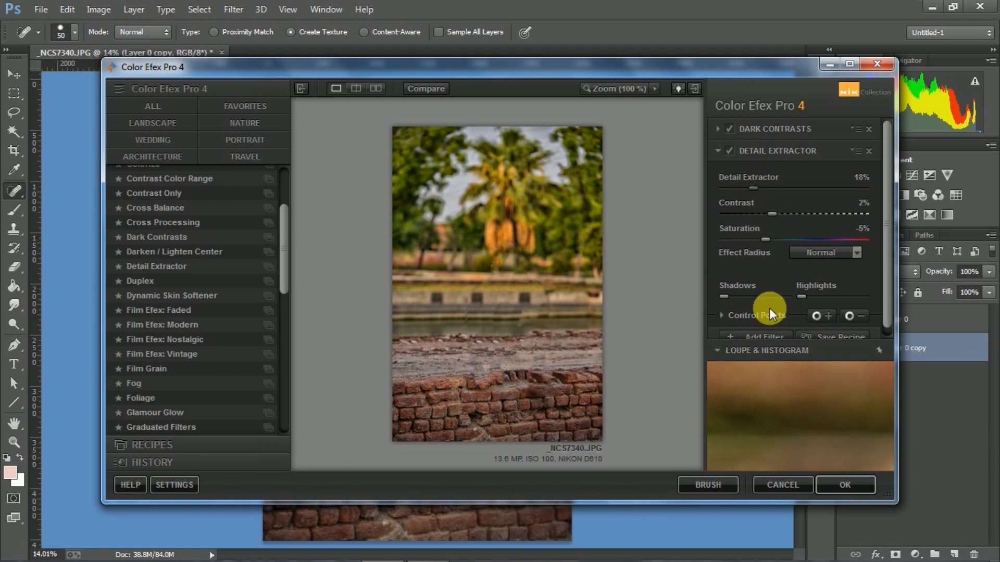
Add a Foliage filter with Enhance Foliage at 69% and Method 1
{"action": "left_click", "coordinate": [755, 337]}
{"action": "scroll", "coordinate": [282, 277], "scroll_direction": "down", "scroll_amount": 2}
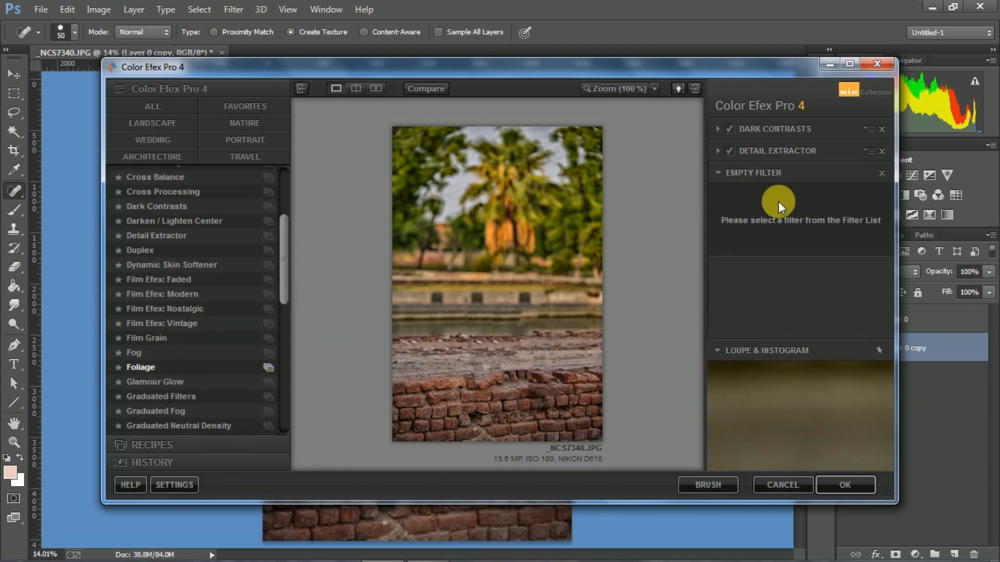
{"action": "left_click", "coordinate": [859, 198]}
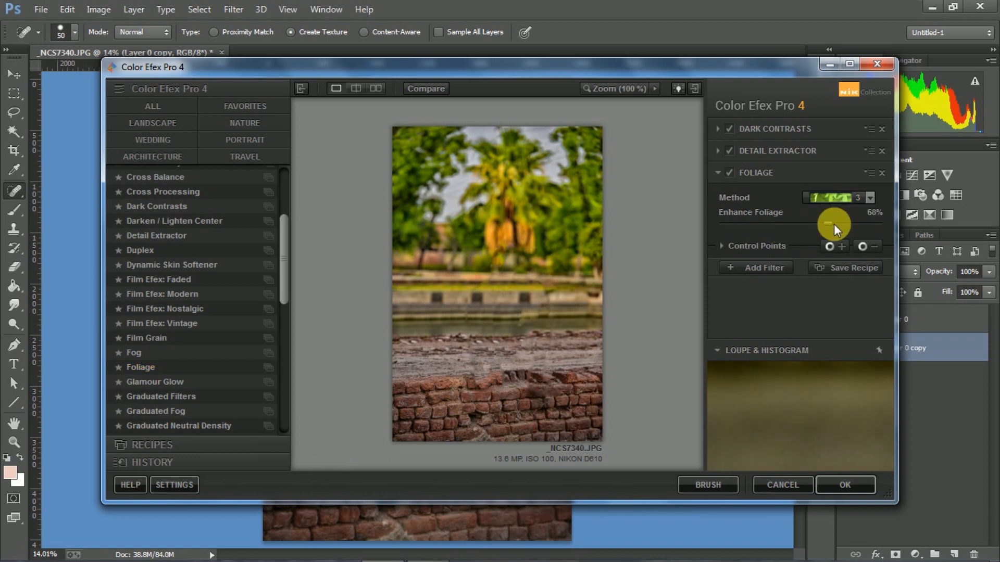
{"action": "left_click", "coordinate": [859, 199]}
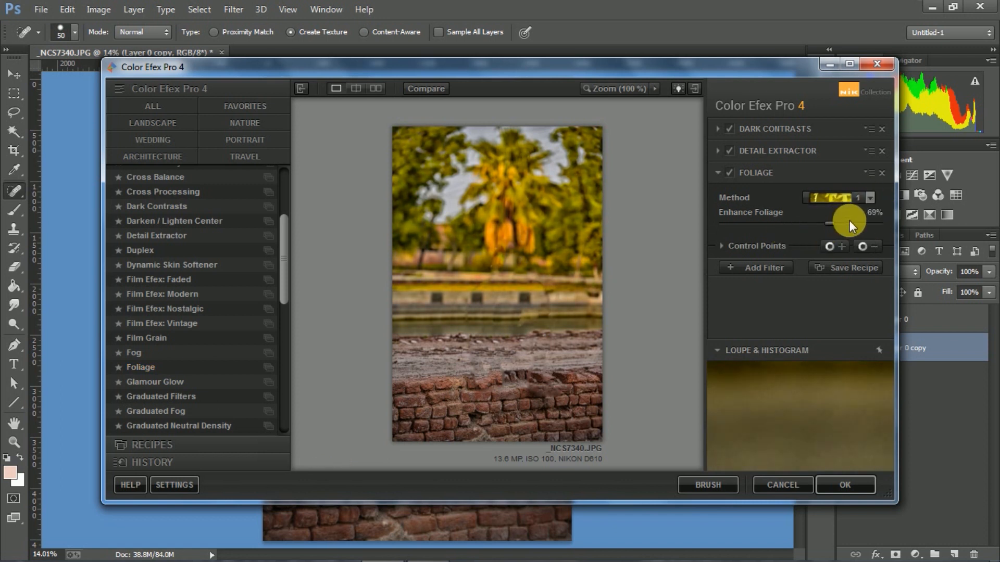
Compare the Foliage methods, keep Method 1 with Enhance Foliage at 75%, and apply the Color Efex Pro 4 filters
{"action": "left_click", "coordinate": [871, 202]}
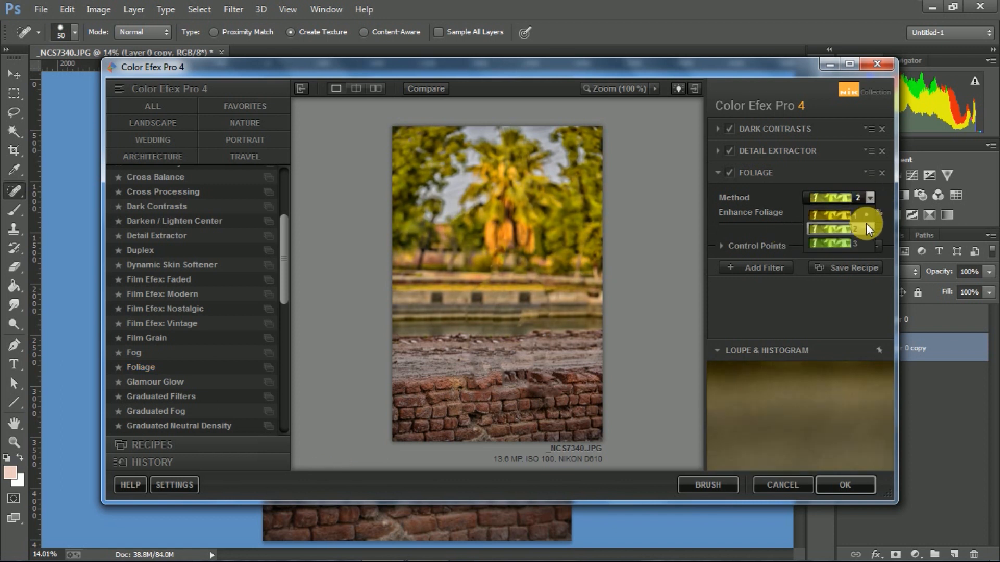
{"action": "left_click", "coordinate": [868, 197]}
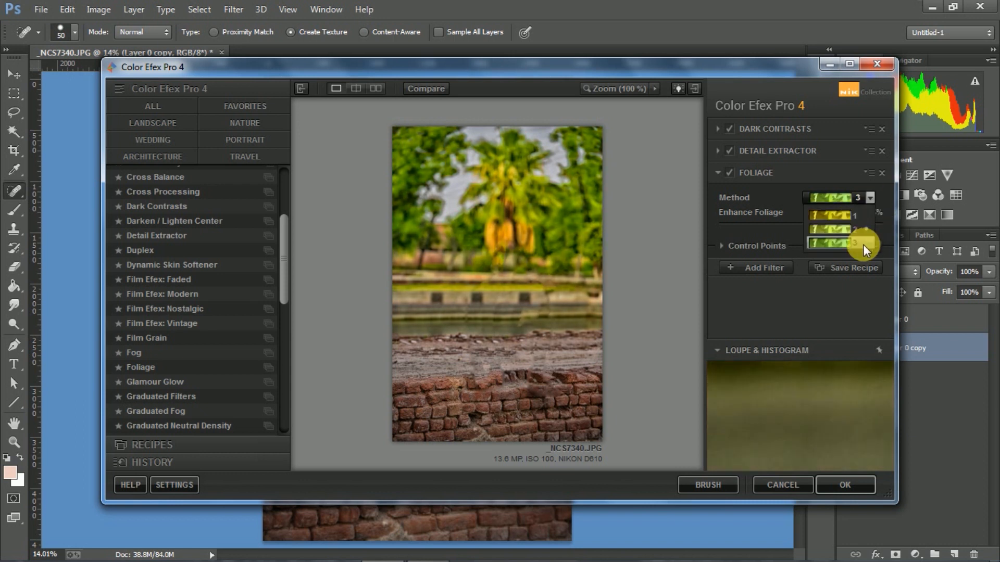
{"action": "left_click_drag", "start_coordinate": [841, 222], "coordinate": [850, 223]}
{"action": "left_click", "coordinate": [869, 198]}
{"action": "left_click", "coordinate": [842, 211]}
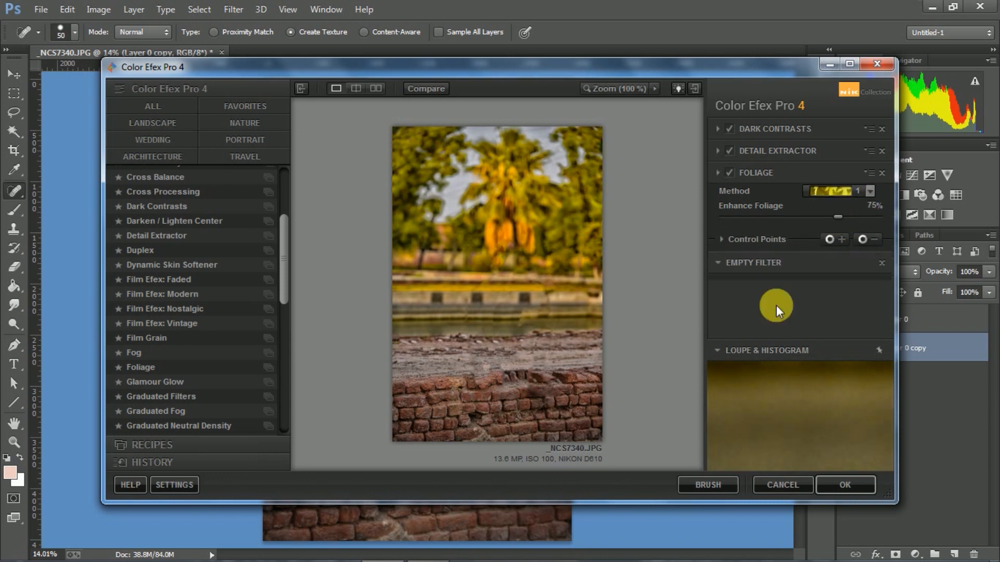
{"action": "left_click", "coordinate": [835, 482]}
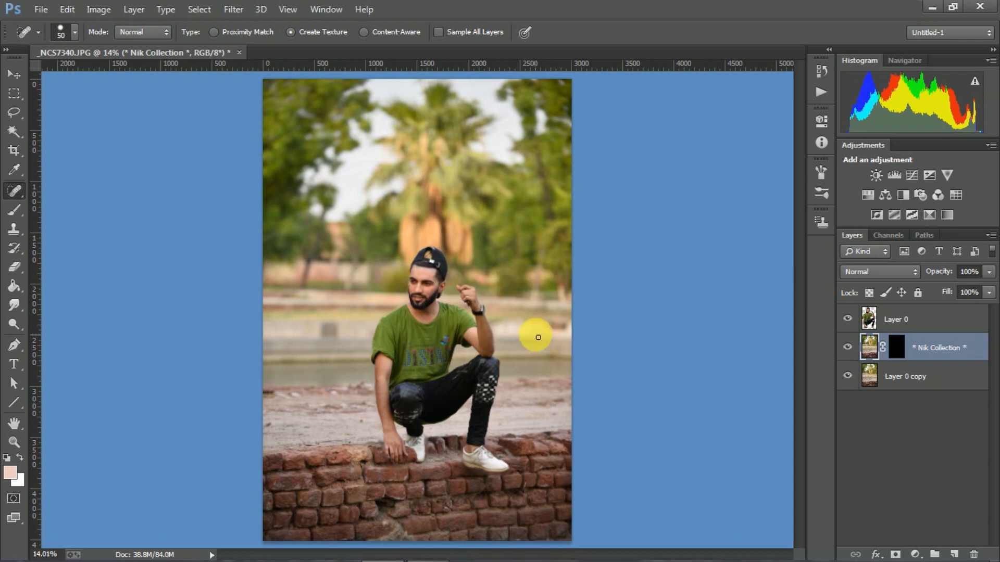
Start a Tilt-Shift blur on the Color Efex Pro 4 layer and move its centre down to the man's lower legs
{"action": "left_click", "coordinate": [14, 72]}
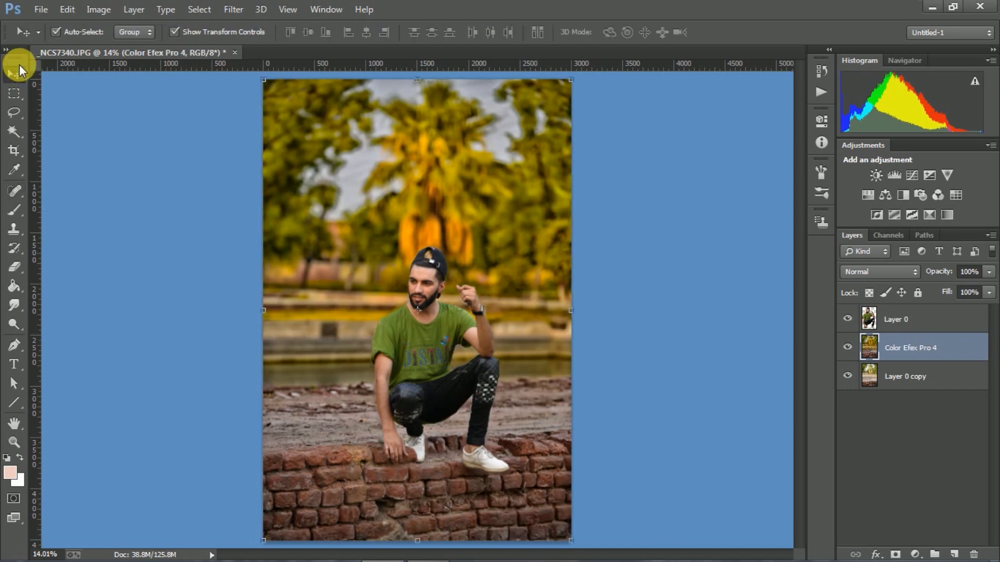
{"action": "left_click", "coordinate": [233, 8]}
{"action": "mouse_move", "coordinate": [245, 185]}
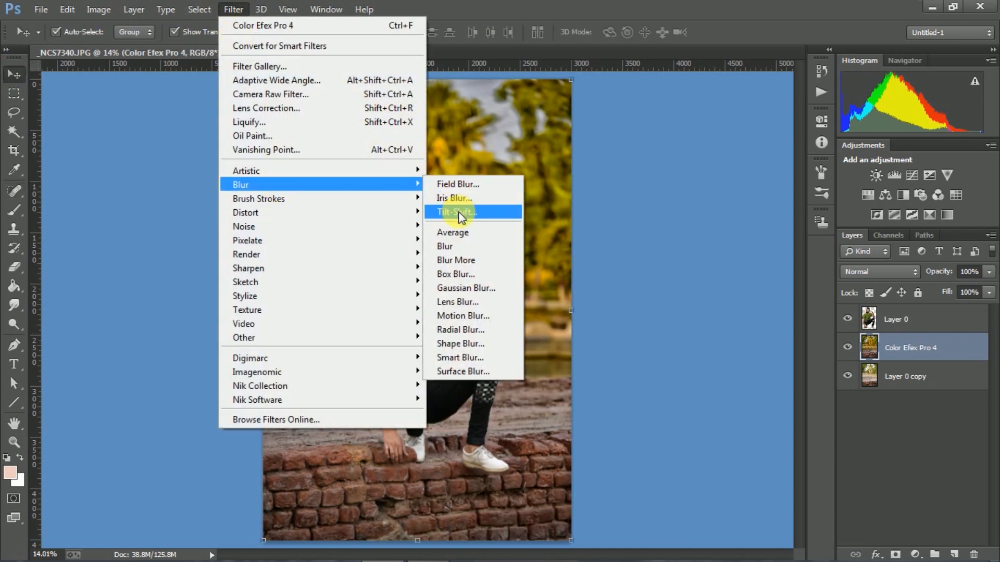
{"action": "left_click", "coordinate": [458, 210]}
{"action": "left_click_drag", "start_coordinate": [454, 451], "coordinate": [459, 385]}
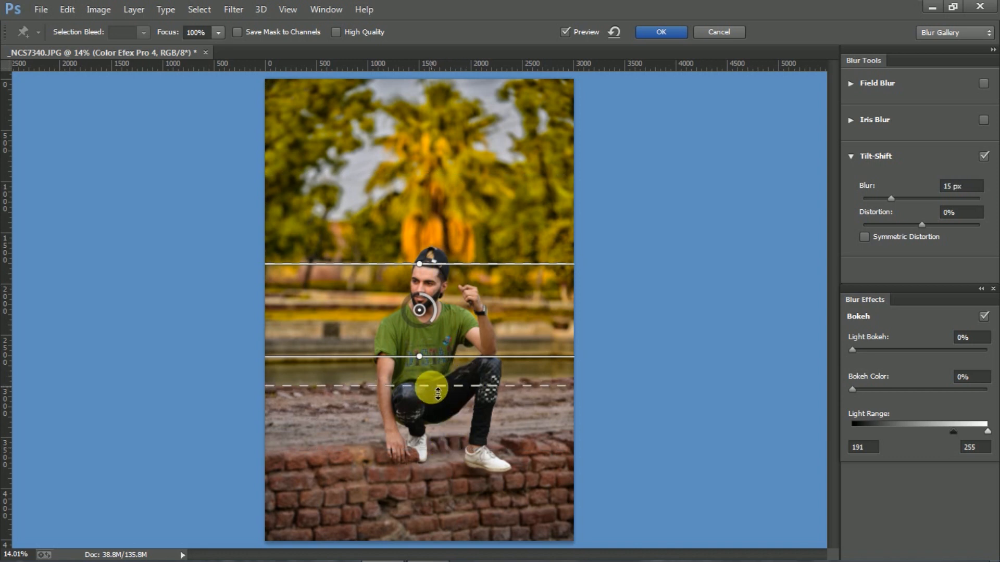
{"action": "left_click_drag", "start_coordinate": [419, 356], "coordinate": [416, 424]}
{"action": "mouse_move", "coordinate": [424, 380]}
{"action": "left_mouse_down"}
{"action": "mouse_move", "coordinate": [421, 364]}
{"action": "mouse_move", "coordinate": [412, 367]}
{"action": "mouse_move", "coordinate": [421, 380]}
{"action": "left_mouse_up"}
{"action": "left_click_drag", "start_coordinate": [417, 424], "coordinate": [419, 434]}
{"action": "left_click", "coordinate": [416, 367]}
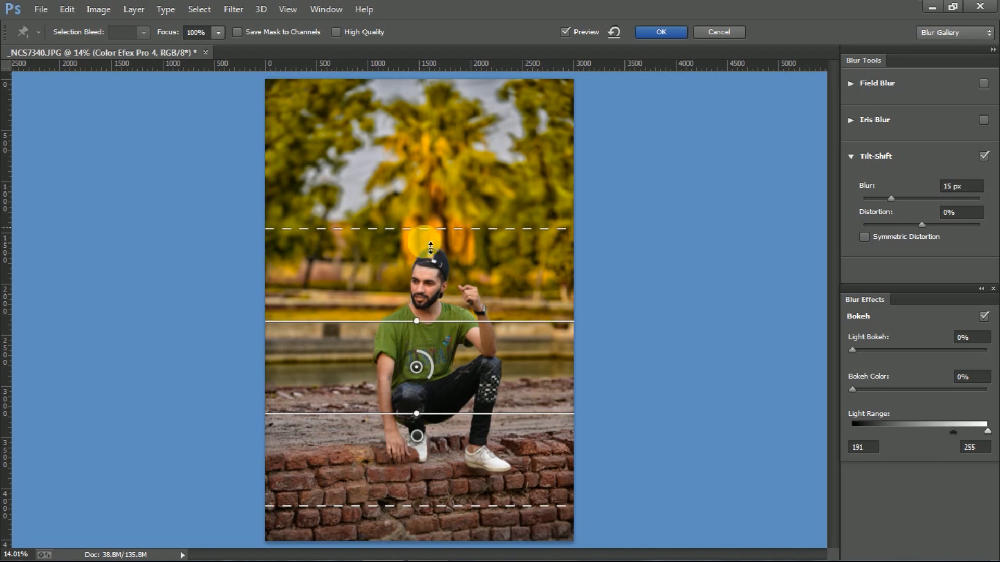
{"action": "left_click_drag", "start_coordinate": [416, 367], "coordinate": [415, 423]}
Set the Tilt-Shift blur to 64 px and adjust its slightly tilted lines to keep the ground and brick wall sharp
{"action": "left_click_drag", "start_coordinate": [891, 198], "coordinate": [926, 201]}
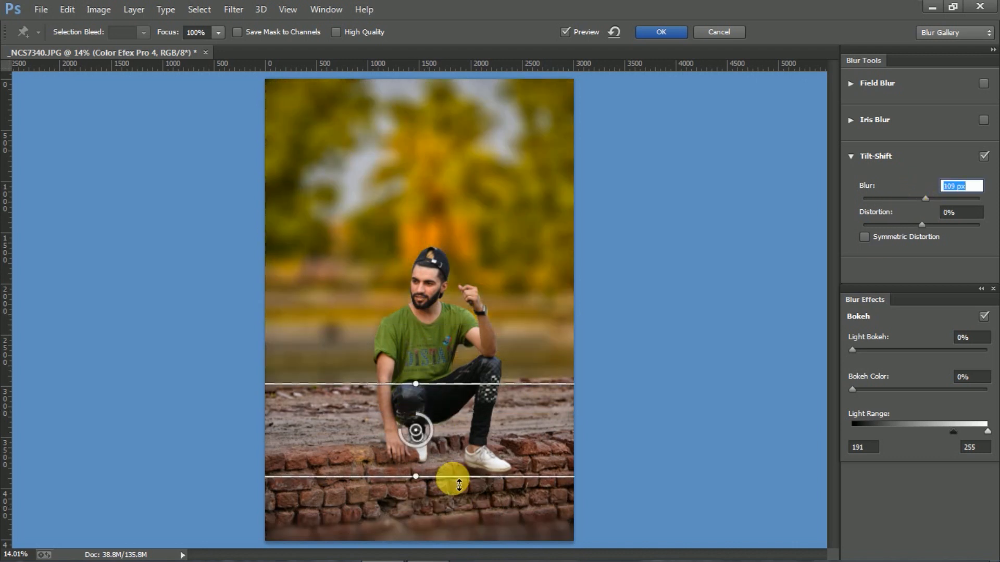
{"action": "left_click_drag", "start_coordinate": [455, 475], "coordinate": [399, 554]}
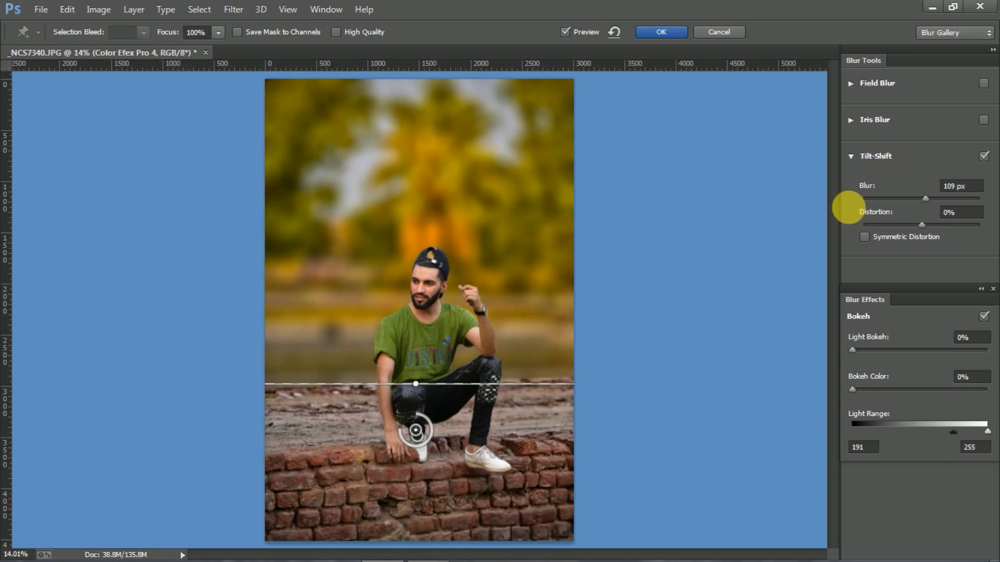
{"action": "mouse_move", "coordinate": [413, 384]}
{"action": "left_mouse_down"}
{"action": "mouse_move", "coordinate": [403, 380]}
{"action": "mouse_move", "coordinate": [418, 376]}
{"action": "left_mouse_up"}
{"action": "left_click_drag", "start_coordinate": [915, 205], "coordinate": [907, 200]}
{"action": "left_click_drag", "start_coordinate": [417, 376], "coordinate": [423, 341]}
{"action": "mouse_move", "coordinate": [410, 443]}
{"action": "left_mouse_down"}
{"action": "mouse_move", "coordinate": [415, 463]}
{"action": "mouse_move", "coordinate": [421, 437]}
{"action": "left_mouse_up"}
{"action": "left_click_drag", "start_coordinate": [897, 198], "coordinate": [916, 200]}
Set the Light Bokeh to 41%, the light range to 156–159 and the Distortion to -3%
{"action": "left_click_drag", "start_coordinate": [953, 432], "coordinate": [937, 431]}
{"action": "left_click_drag", "start_coordinate": [902, 352], "coordinate": [920, 352]}
{"action": "left_click_drag", "start_coordinate": [921, 225], "coordinate": [916, 204]}
{"action": "left_click_drag", "start_coordinate": [921, 350], "coordinate": [903, 364]}
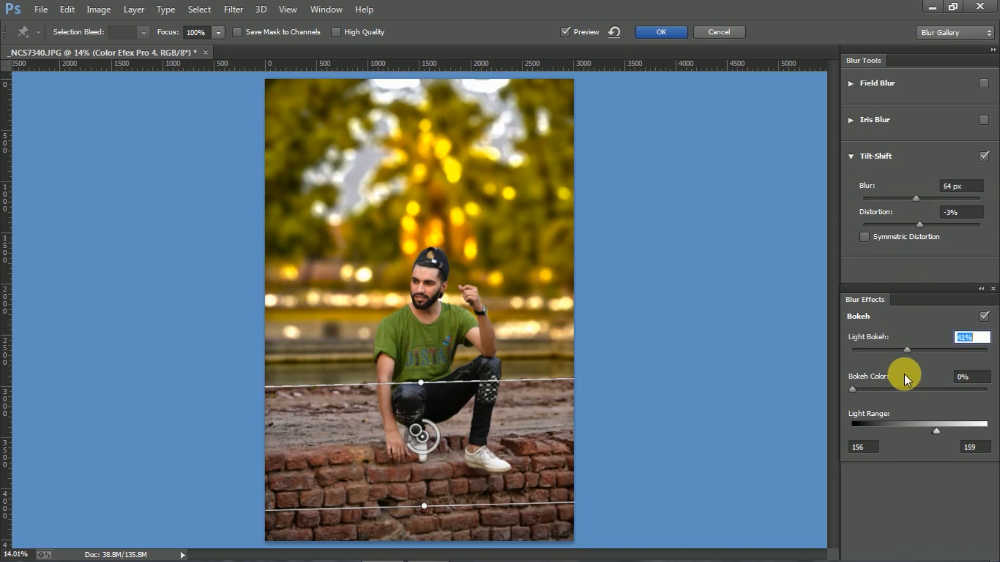
Enable Symmetric Distortion with Distortion -11%, Blur 85 px, Light Bokeh 54% and a light range of 132–133
{"action": "left_click", "coordinate": [865, 238]}
{"action": "left_click_drag", "start_coordinate": [920, 225], "coordinate": [920, 198]}
{"action": "left_click_drag", "start_coordinate": [916, 345], "coordinate": [919, 350]}
{"action": "left_click_drag", "start_coordinate": [937, 431], "coordinate": [914, 434]}
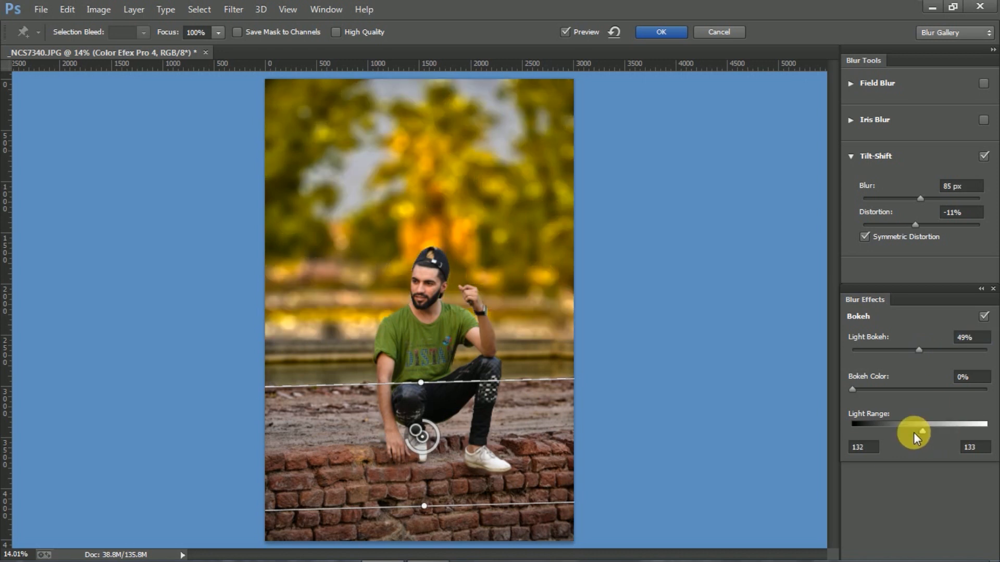
{"action": "left_click_drag", "start_coordinate": [920, 349], "coordinate": [929, 354]}
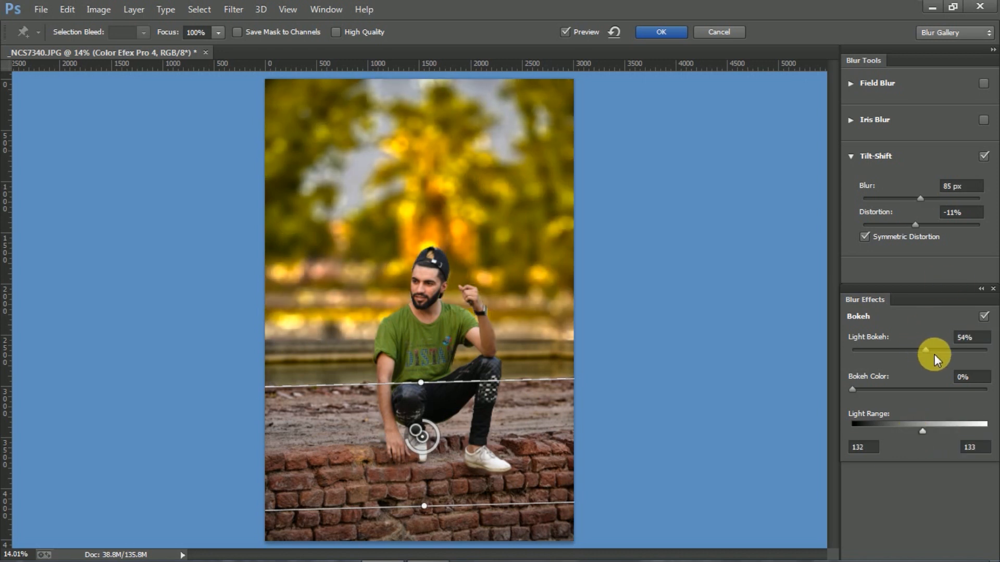
Disable Symmetric Distortion and set Distortion to -17%, Blur to 92 px and Light Bokeh to 49%
{"action": "left_click_drag", "start_coordinate": [914, 224], "coordinate": [916, 202]}
{"action": "left_click", "coordinate": [864, 236]}
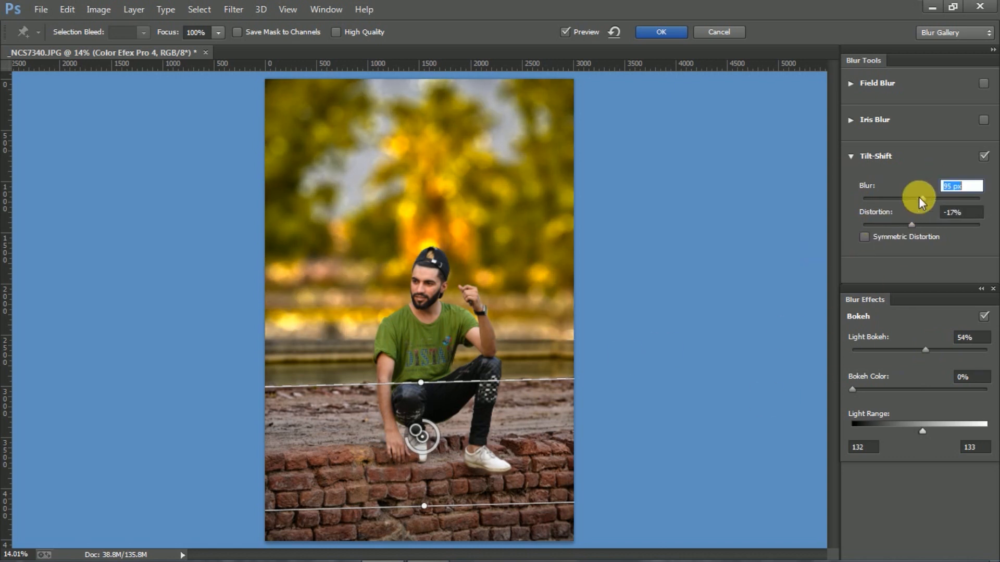
{"action": "left_click_drag", "start_coordinate": [925, 349], "coordinate": [913, 348]}
{"action": "left_click_drag", "start_coordinate": [918, 199], "coordinate": [922, 203]}
{"action": "left_click_drag", "start_coordinate": [912, 349], "coordinate": [918, 348]}
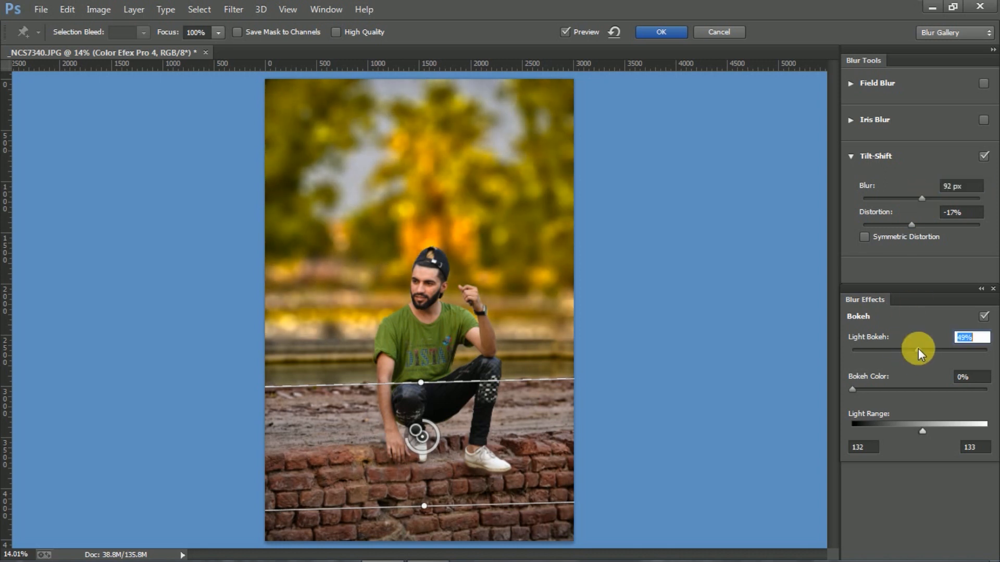
Set the light range to 176–177, Light Bokeh to 51% and Blur to 81 px, and apply the Tilt-Shift blur
{"action": "left_click_drag", "start_coordinate": [924, 433], "coordinate": [939, 431]}
{"action": "mouse_move", "coordinate": [922, 350]}
{"action": "left_mouse_down"}
{"action": "mouse_move", "coordinate": [932, 350]}
{"action": "mouse_move", "coordinate": [920, 350]}
{"action": "left_mouse_up"}
{"action": "left_click_drag", "start_coordinate": [922, 199], "coordinate": [919, 198]}
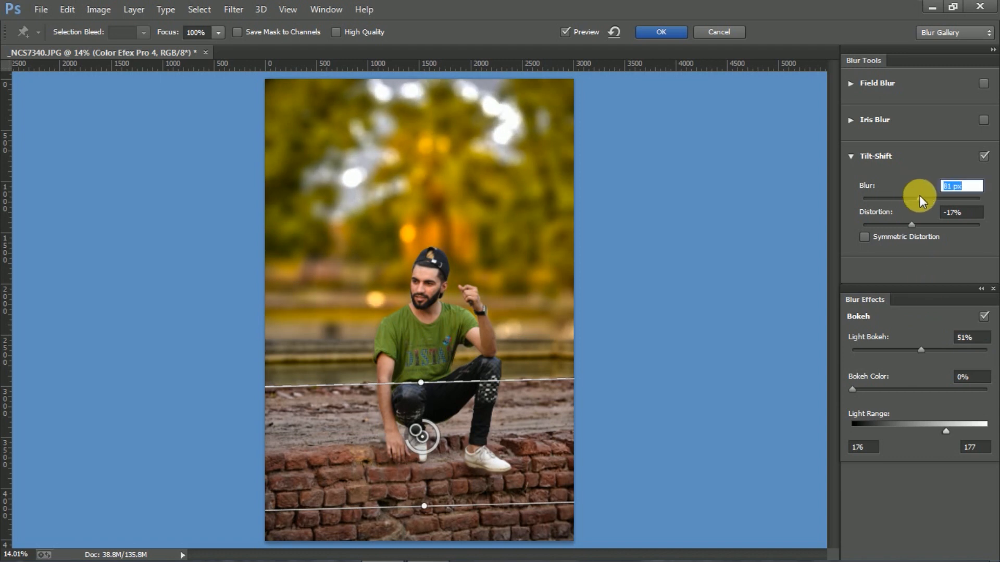
{"action": "left_click", "coordinate": [672, 31]}
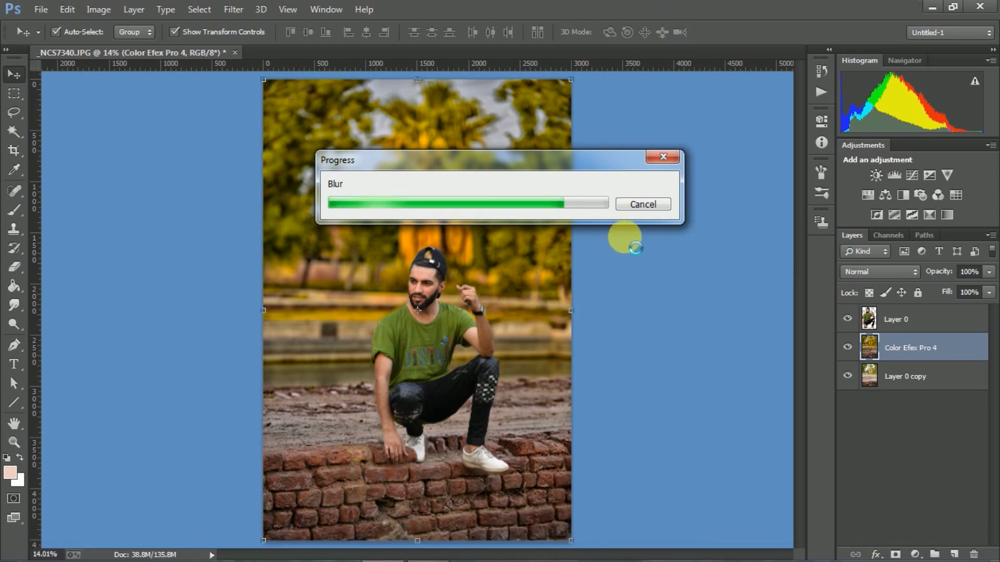
Examine the cutout edges around the man's head, raised arm and shirt against the blurred background
{"action": "scroll", "coordinate": [469, 231], "scroll_direction": "up", "scroll_amount": 10}
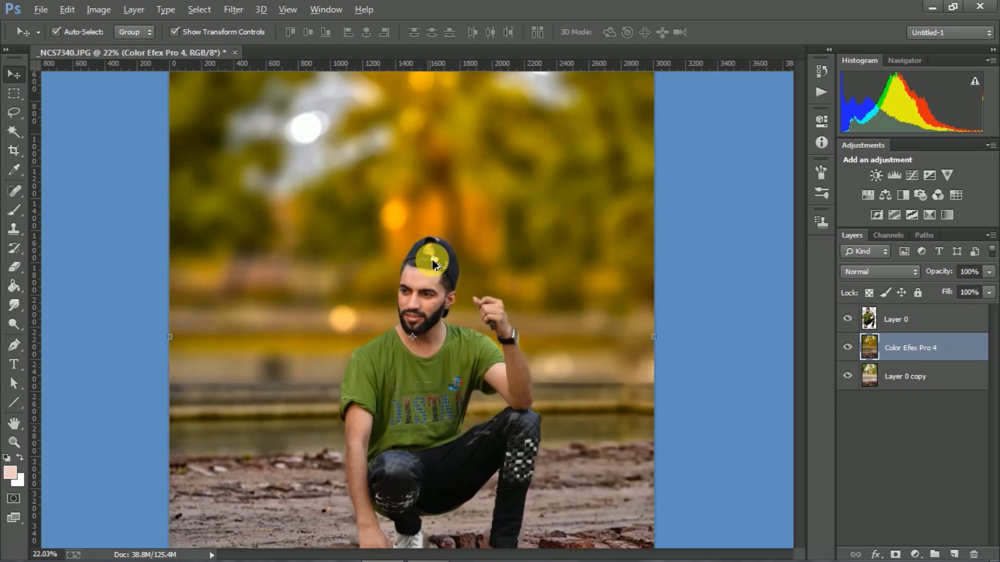
{"action": "scroll", "coordinate": [476, 223], "scroll_direction": "down", "scroll_amount": 5}
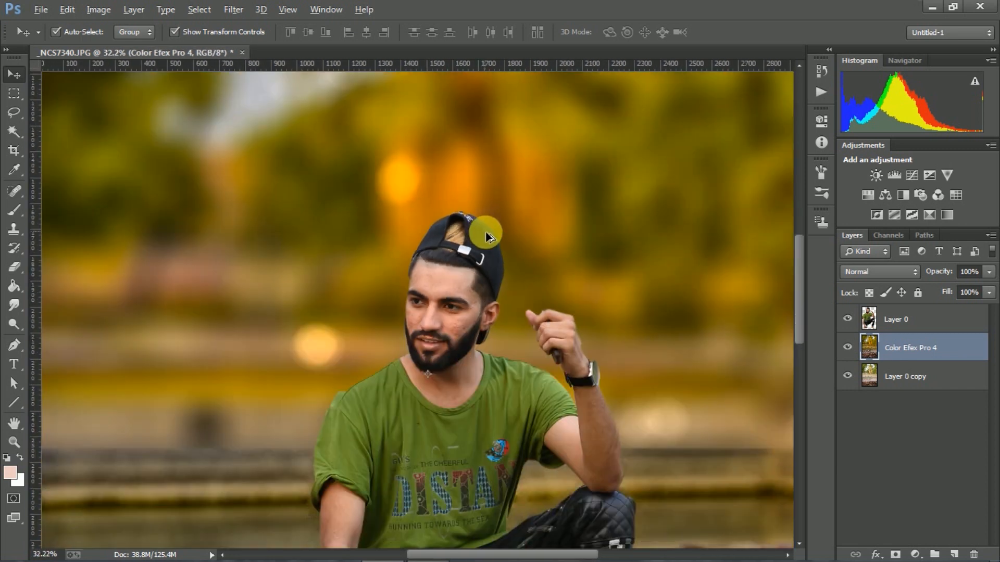
{"action": "scroll", "coordinate": [541, 301], "scroll_direction": "up", "scroll_amount": 5}
{"action": "scroll", "coordinate": [541, 312], "scroll_direction": "down", "scroll_amount": 3}
{"action": "scroll", "coordinate": [542, 323], "scroll_direction": "down", "scroll_amount": 1}
{"action": "left_click_drag", "start_coordinate": [591, 353], "coordinate": [601, 140]}
{"action": "left_click_drag", "start_coordinate": [496, 257], "coordinate": [553, 183]}
{"action": "left_click_drag", "start_coordinate": [406, 102], "coordinate": [442, 203]}
{"action": "scroll", "coordinate": [430, 205], "scroll_direction": "up", "scroll_amount": 4}
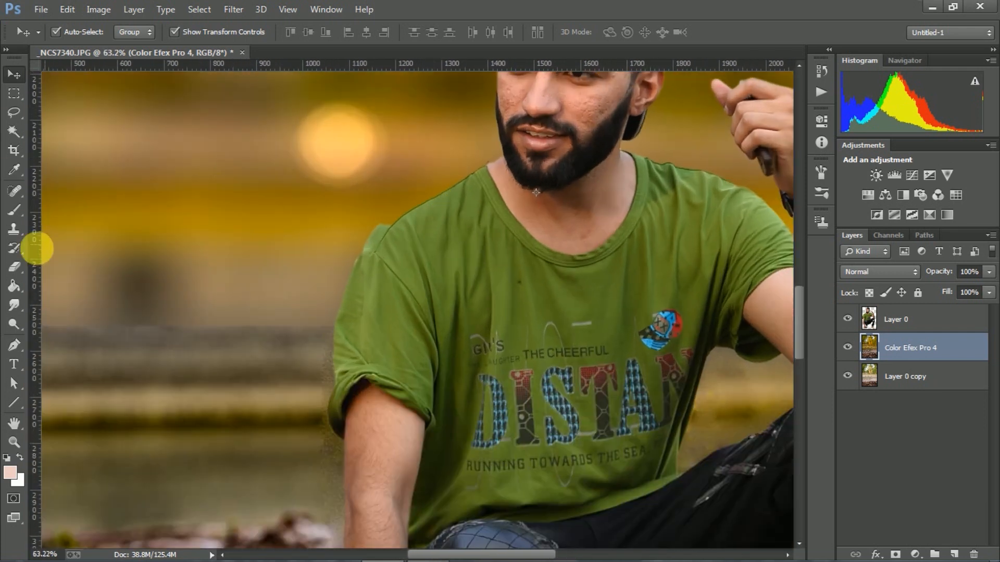
Erase the leftover fringe along the shoulder of the man's green shirt on Layer 0 with a 45 px eraser
{"action": "left_click", "coordinate": [14, 266]}
{"action": "left_click", "coordinate": [895, 323]}
{"action": "key", "text": "bracketright"}
{"action": "key", "text": "bracketright"}
{"action": "key", "text": "bracketright"}
{"action": "key", "text": "bracketright"}
{"action": "key", "text": "bracketright"}
{"action": "key", "text": "bracketright"}
{"action": "key", "text": "bracketright"}
{"action": "key", "text": "bracketright"}
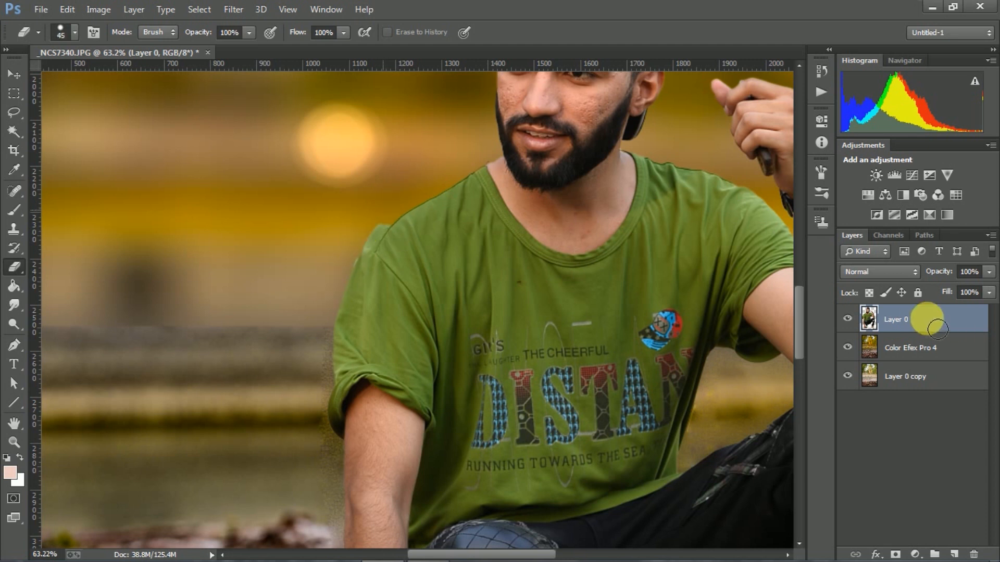
{"action": "left_click_drag", "start_coordinate": [405, 223], "coordinate": [364, 258]}
{"action": "key", "text": "bracketleft"}
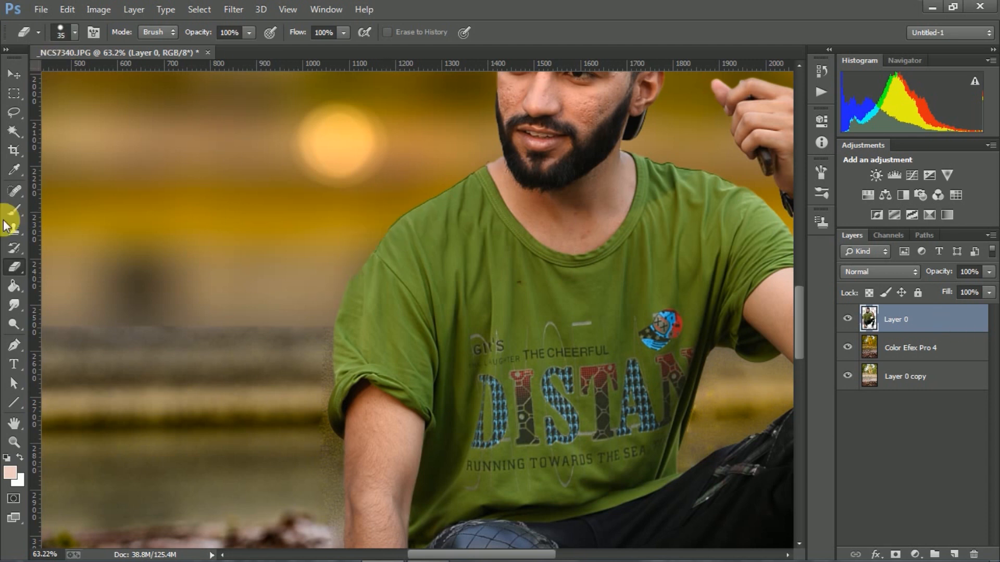
{"action": "key", "text": "e"}
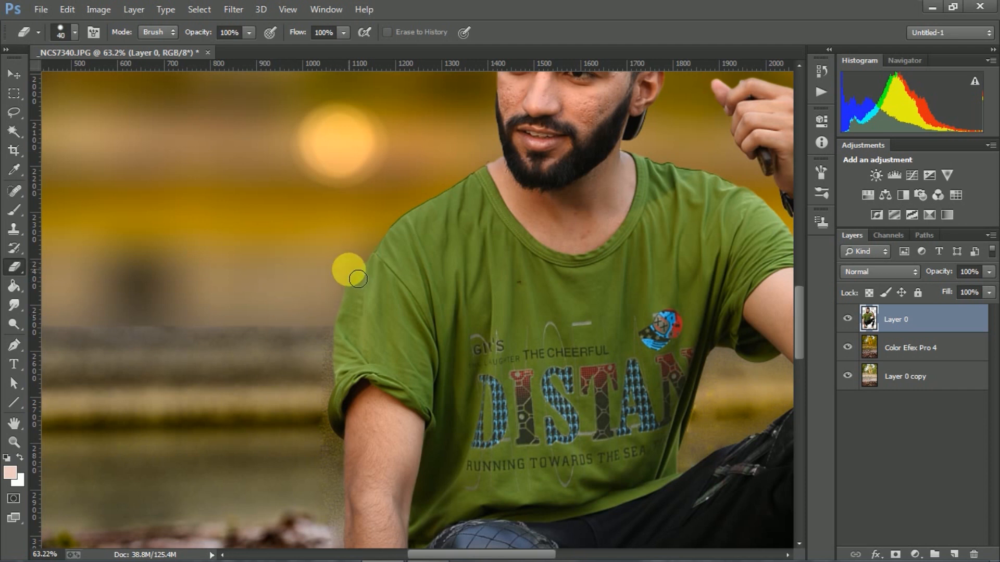
{"action": "scroll", "coordinate": [369, 248], "scroll_direction": "down", "scroll_amount": 10}
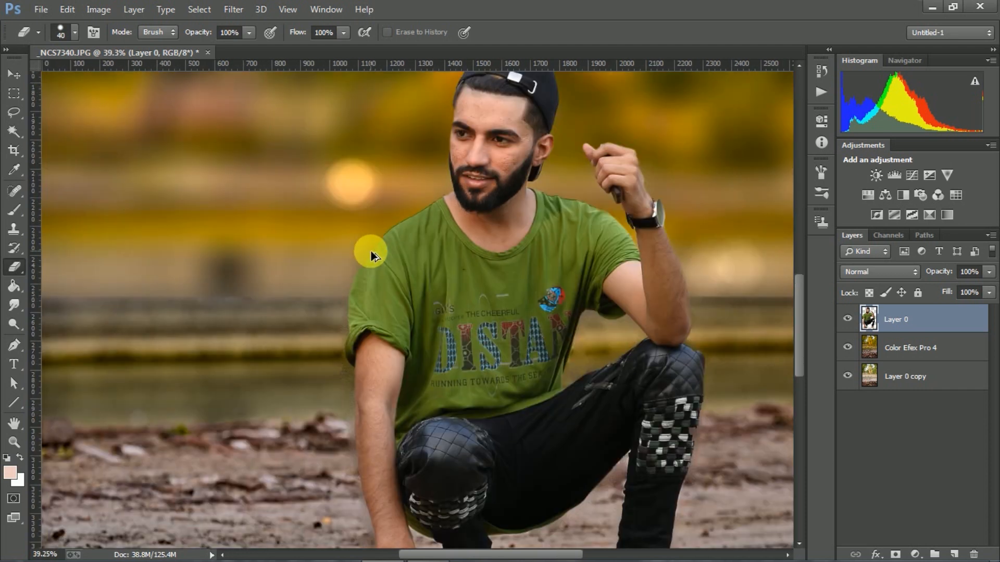
{"action": "scroll", "coordinate": [426, 250], "scroll_direction": "up", "scroll_amount": 9}
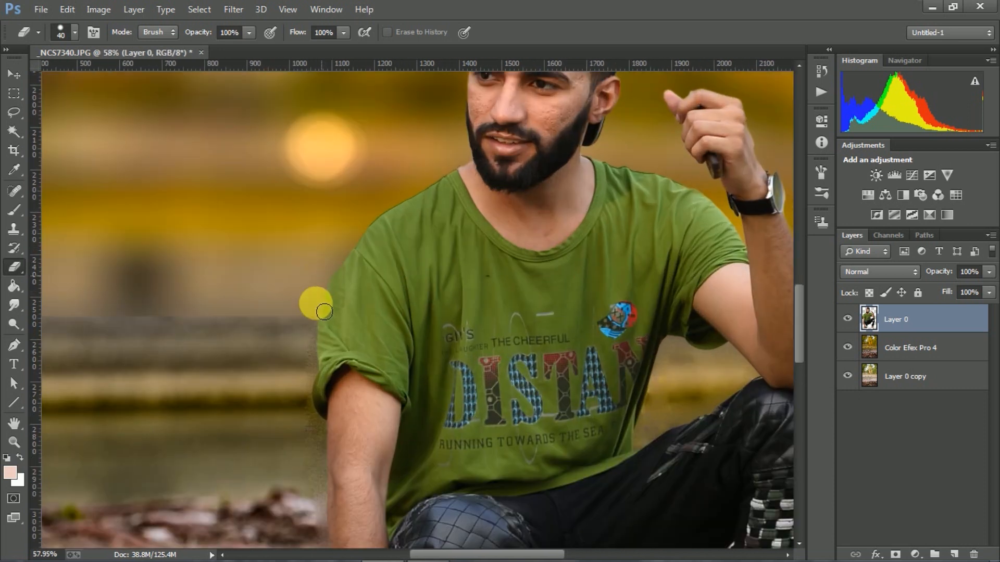
Merge the Color Efex Pro 4 layer with the Layer 0 copy layer
{"action": "scroll", "coordinate": [380, 240], "scroll_direction": "down", "scroll_amount": 5}
{"action": "scroll", "coordinate": [446, 168], "scroll_direction": "down", "scroll_amount": 2}
{"action": "left_click", "coordinate": [935, 353]}
{"action": "left_click", "coordinate": [926, 373], "text": "ctrl"}
{"action": "right_click", "coordinate": [922, 361]}
{"action": "left_click", "coordinate": [668, 434]}
Open the merged background in the Camera Raw Filter, set Exposure to +0.20 and Contrast to +4, and raise Clarity slightly
{"action": "left_click", "coordinate": [229, 10]}
{"action": "left_click", "coordinate": [306, 94]}
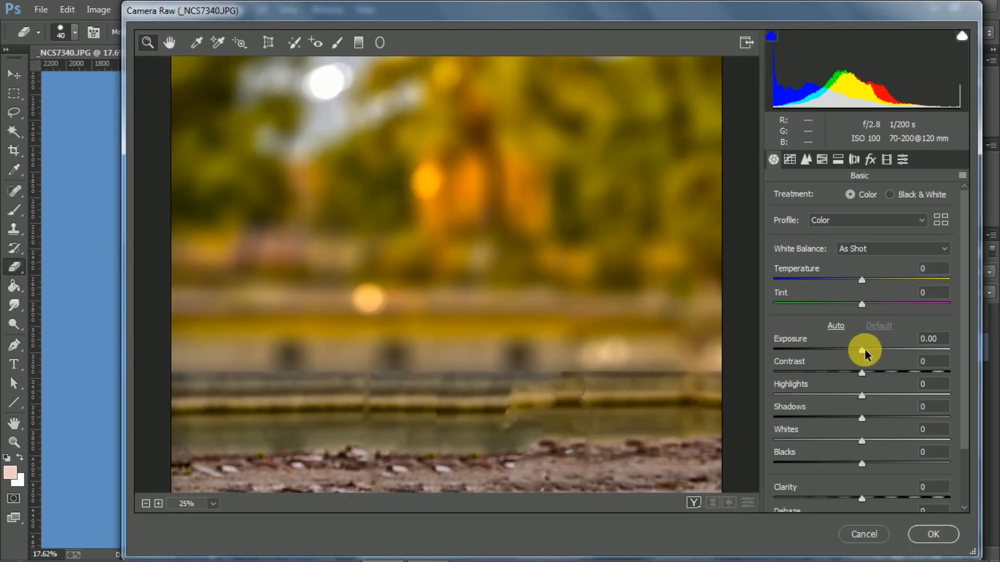
{"action": "left_click_drag", "start_coordinate": [862, 352], "coordinate": [865, 350]}
{"action": "scroll", "coordinate": [863, 389], "scroll_direction": "down", "scroll_amount": 3}
{"action": "left_click_drag", "start_coordinate": [861, 428], "coordinate": [876, 428]}
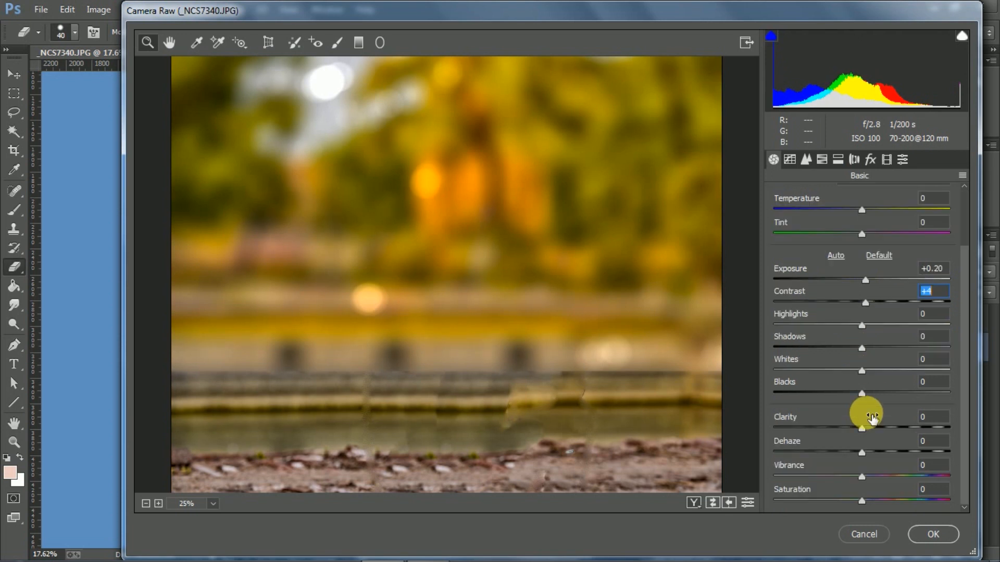
Set the HSL saturation of Reds, Yellows, Greens, Aquas, Purples and Magentas to -100 and of Blues to +44
{"action": "left_click", "coordinate": [810, 157]}
{"action": "left_click", "coordinate": [821, 160]}
{"action": "left_click", "coordinate": [822, 194]}
{"action": "left_click_drag", "start_coordinate": [866, 243], "coordinate": [836, 243]}
{"action": "left_click_drag", "start_coordinate": [848, 291], "coordinate": [778, 316]}
{"action": "left_click_drag", "start_coordinate": [803, 339], "coordinate": [774, 342]}
{"action": "left_click_drag", "start_coordinate": [879, 364], "coordinate": [905, 364]}
{"action": "left_click_drag", "start_coordinate": [855, 389], "coordinate": [778, 389]}
{"action": "left_click_drag", "start_coordinate": [794, 413], "coordinate": [778, 413]}
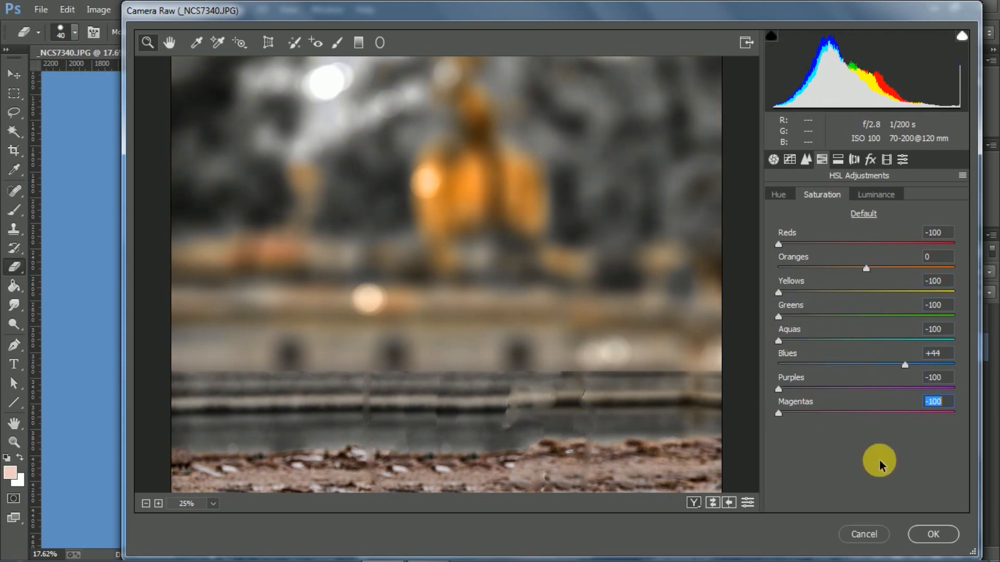
Set the HSL saturation of Oranges to +18 and of Reds to -62
{"action": "left_click", "coordinate": [876, 195]}
{"action": "left_click_drag", "start_coordinate": [869, 271], "coordinate": [882, 268]}
{"action": "left_click", "coordinate": [822, 194]}
{"action": "left_click", "coordinate": [905, 364]}
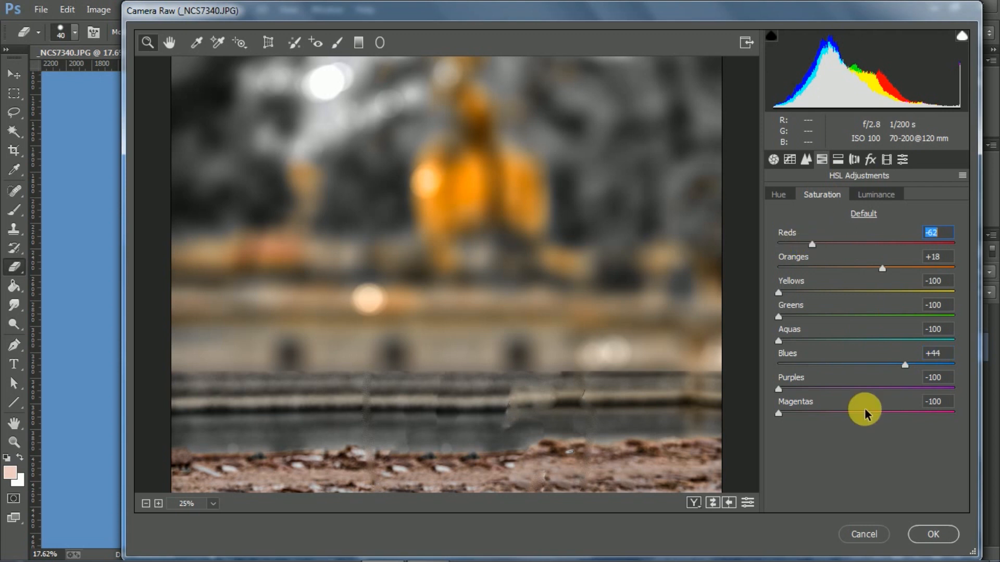
{"action": "left_click", "coordinate": [854, 159]}
{"action": "left_click", "coordinate": [870, 437]}
{"action": "left_click", "coordinate": [870, 159]}
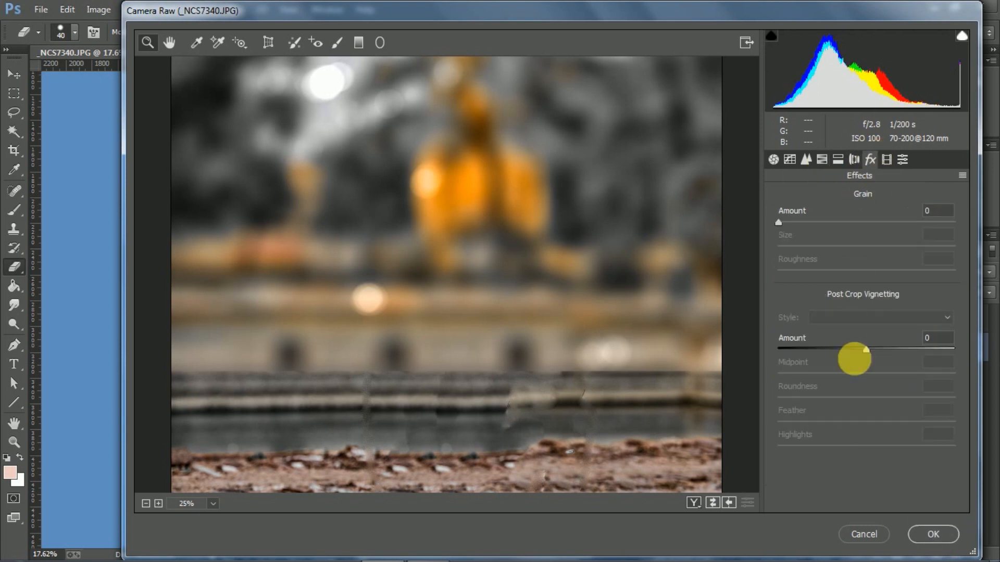
{"action": "left_click", "coordinate": [855, 349]}
{"action": "left_click", "coordinate": [903, 159]}
{"action": "left_click", "coordinate": [883, 458]}
{"action": "left_click", "coordinate": [838, 159]}
Set the tone curve's Highlights to +10 and Lights to -25, lower Darks slightly, raise Shadows, and apply the Camera Raw adjustments
{"action": "left_click", "coordinate": [790, 160]}
{"action": "left_click", "coordinate": [844, 449]}
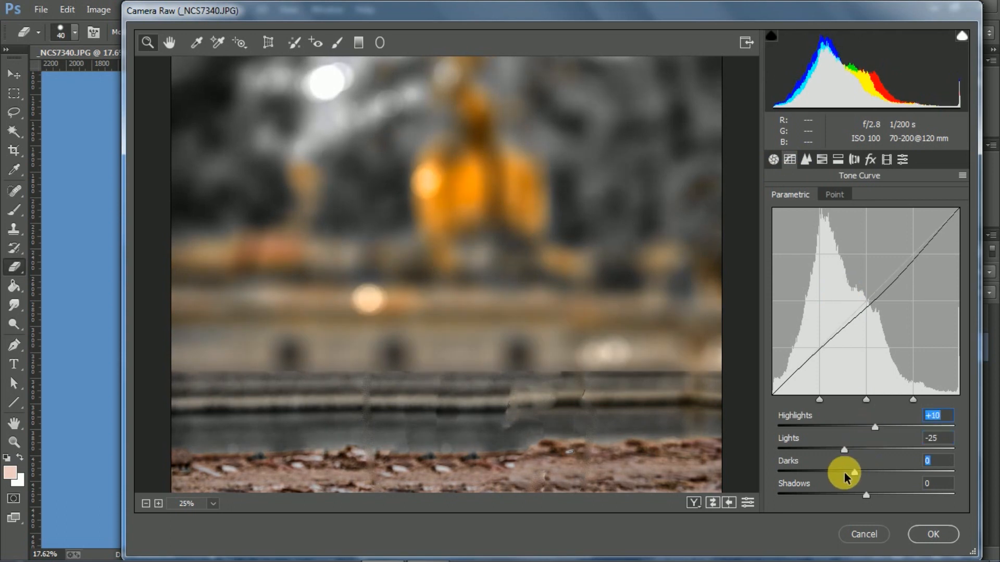
{"action": "left_click", "coordinate": [860, 473]}
{"action": "left_click", "coordinate": [886, 495]}
{"action": "left_click", "coordinate": [933, 534]}
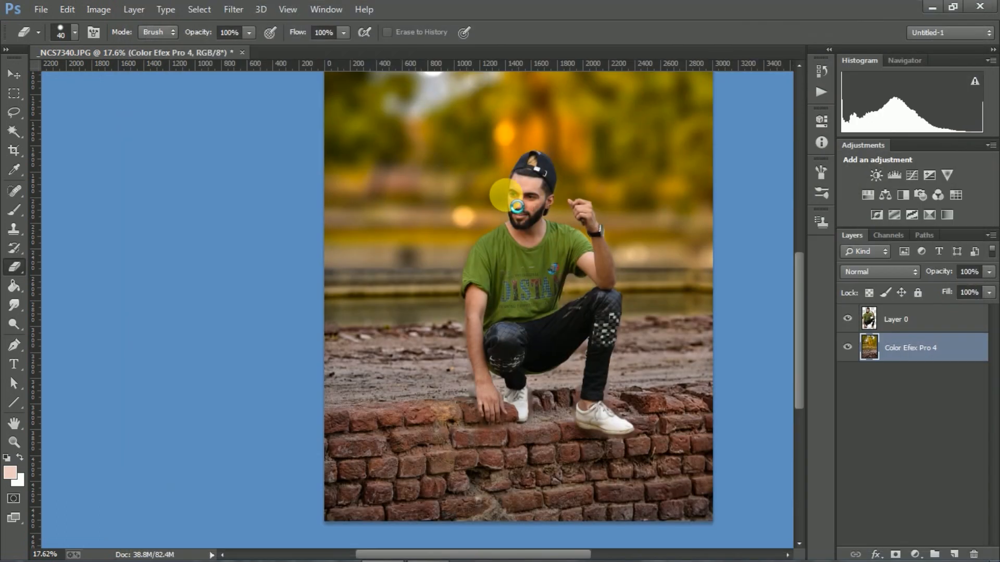
Apply the Color Efex Pro 4 filter from the Nik Collection to the man's Layer 0
{"action": "scroll", "coordinate": [491, 187], "scroll_direction": "up", "scroll_amount": 6}
{"action": "scroll", "coordinate": [495, 208], "scroll_direction": "down", "scroll_amount": 8}
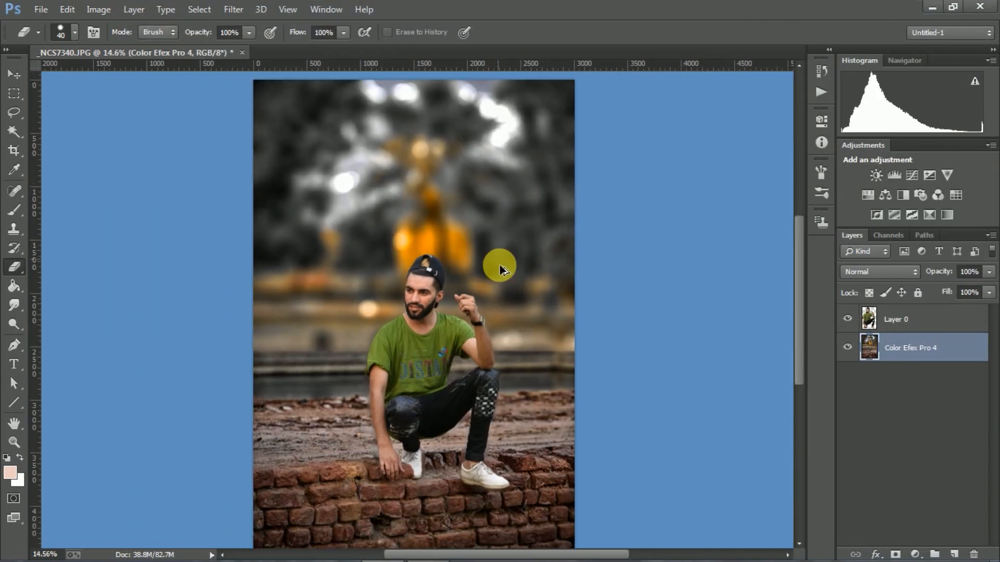
{"action": "scroll", "coordinate": [482, 243], "scroll_direction": "up", "scroll_amount": 4}
{"action": "scroll", "coordinate": [467, 257], "scroll_direction": "down", "scroll_amount": 1}
{"action": "left_click", "coordinate": [892, 319]}
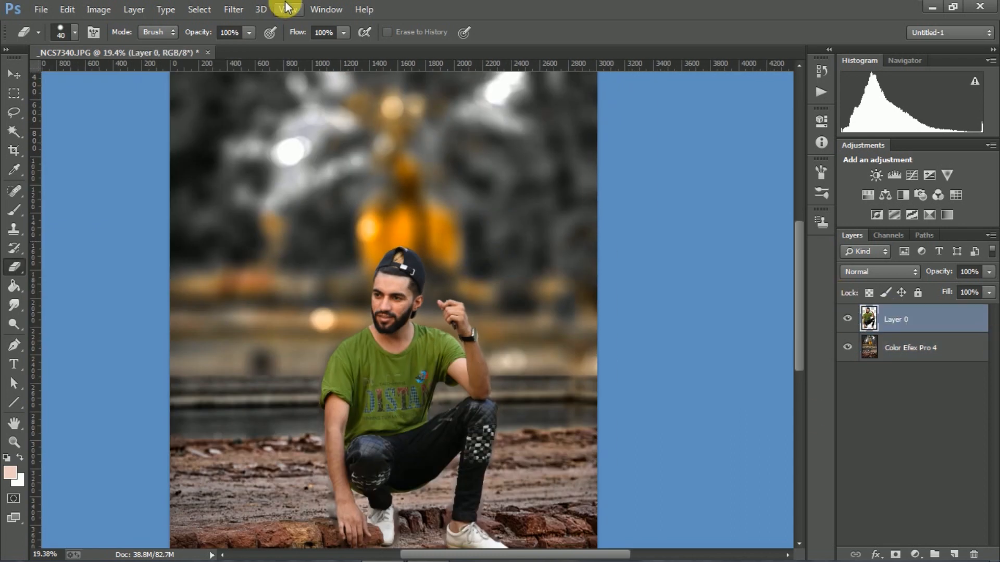
{"action": "left_click", "coordinate": [234, 9]}
{"action": "mouse_move", "coordinate": [292, 386]}
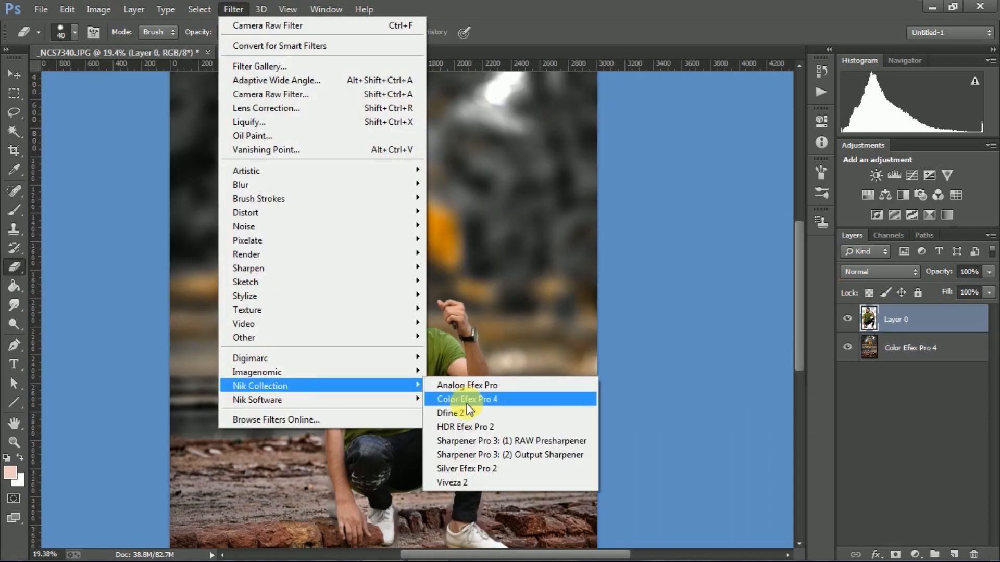
{"action": "left_click", "coordinate": [535, 402]}
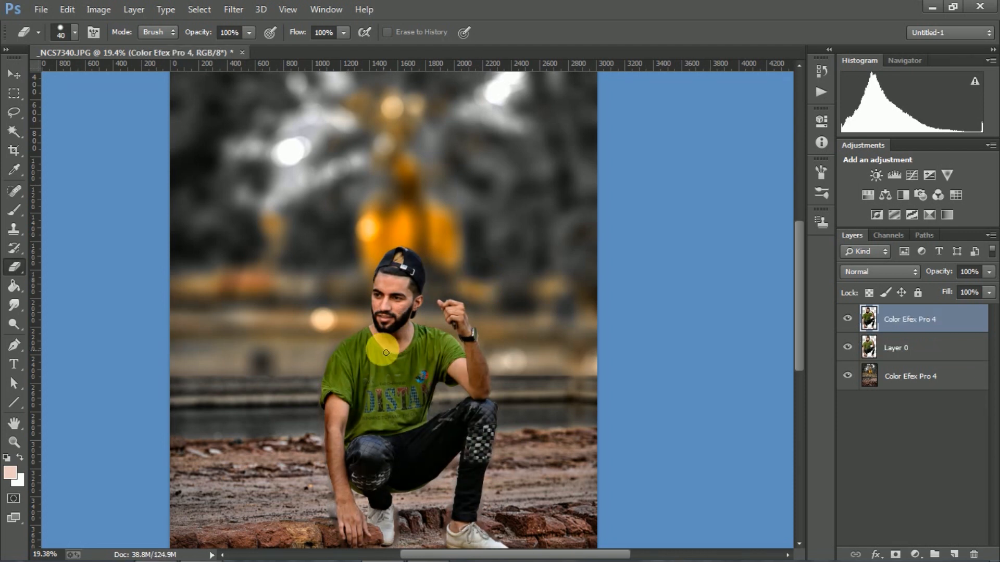
Set the eraser to a soft round tip with 0% hardness and enlarge it to 150 px over the man's face
{"action": "scroll", "coordinate": [388, 284], "scroll_direction": "up", "scroll_amount": 6}
{"action": "left_click", "coordinate": [64, 32]}
{"action": "left_click", "coordinate": [58, 145]}
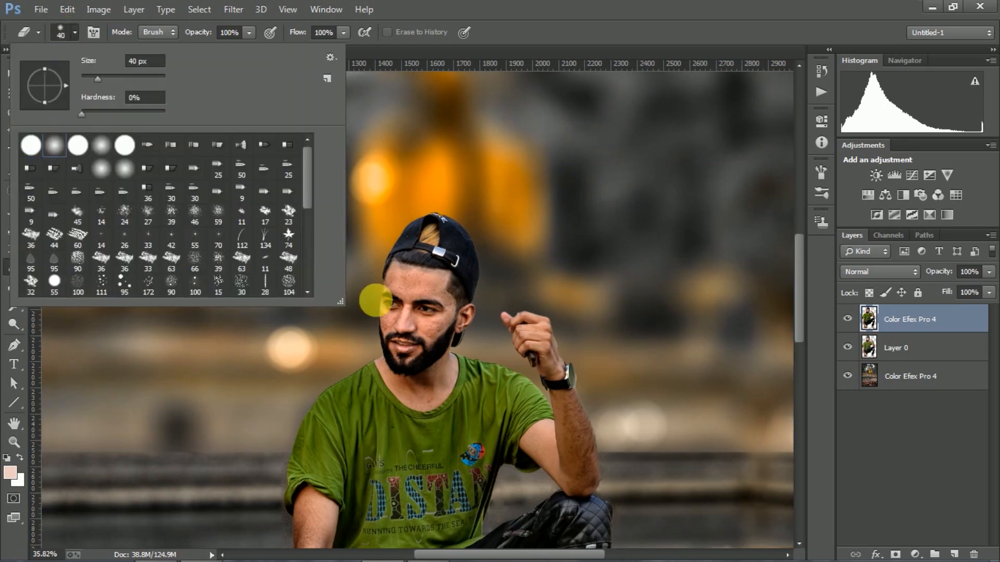
{"action": "left_click", "coordinate": [420, 316]}
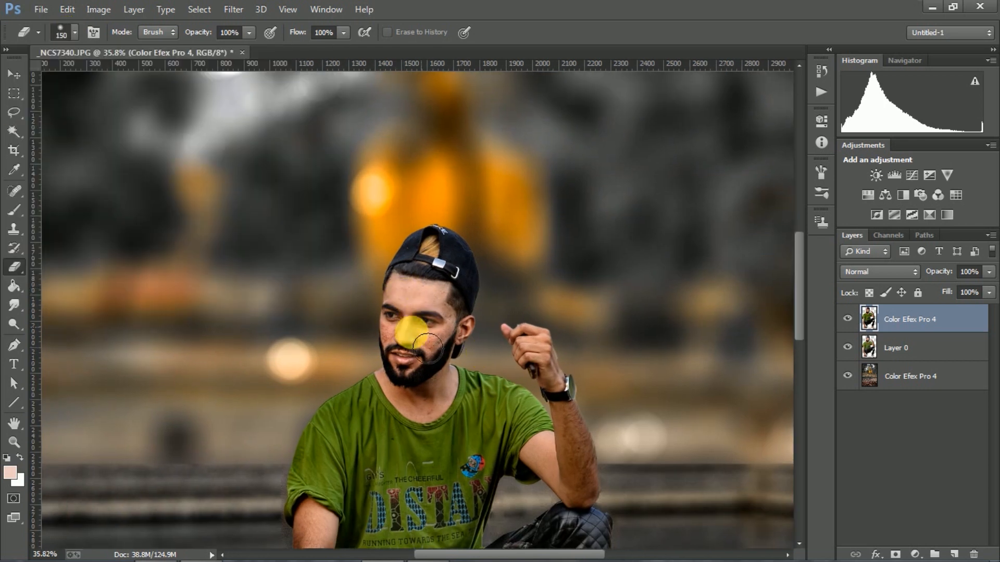
Erase the filter effect from the man's neck, ear and beard area with the soft eraser reduced to 45 px
{"action": "scroll", "coordinate": [413, 330], "scroll_direction": "up", "scroll_amount": 7}
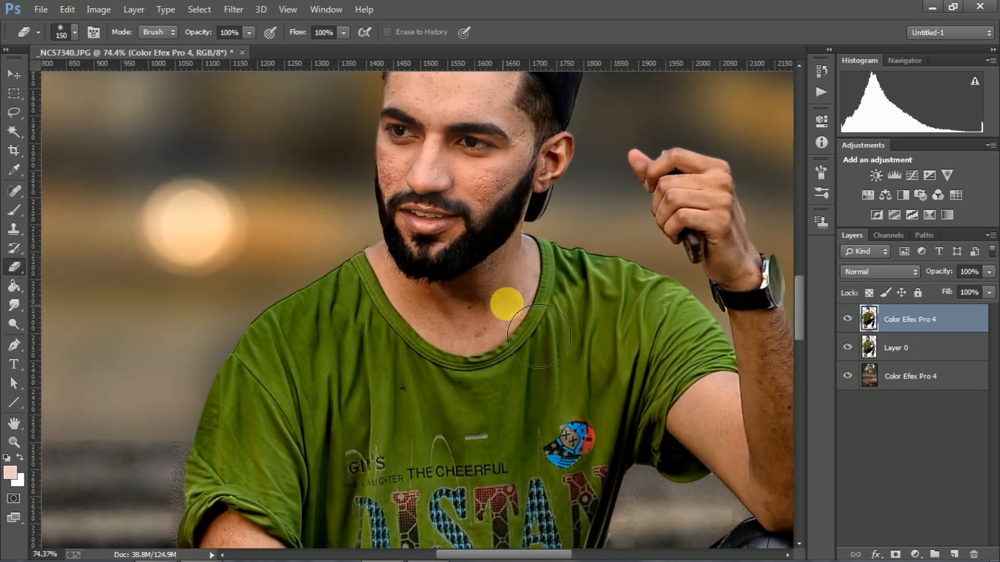
{"action": "key", "text": "bracketleft"}
{"action": "key", "text": "bracketleft"}
{"action": "key", "text": "bracketleft"}
{"action": "key", "text": "bracketleft"}
{"action": "key", "text": "bracketleft"}
{"action": "key", "text": "bracketleft"}
{"action": "key", "text": "bracketleft"}
{"action": "key", "text": "bracketleft"}
{"action": "left_click_drag", "start_coordinate": [552, 166], "coordinate": [536, 196]}
{"action": "mouse_move", "coordinate": [475, 214]}
{"action": "left_mouse_down"}
{"action": "mouse_move", "coordinate": [451, 242]}
{"action": "mouse_move", "coordinate": [429, 240]}
{"action": "mouse_move", "coordinate": [425, 207]}
{"action": "left_mouse_up"}
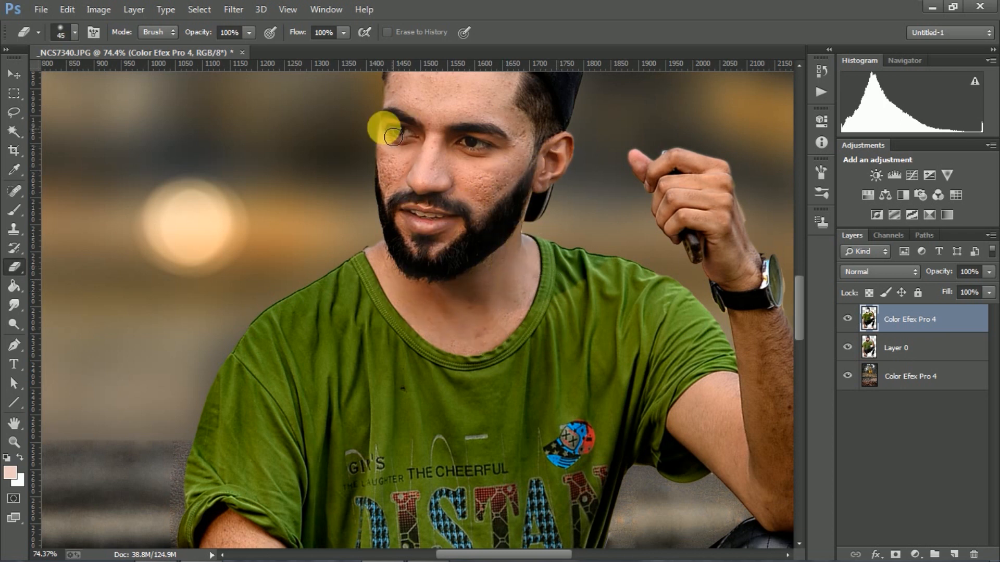
Erase the filter effect from the man's forehead and face, enlarging the soft eraser from 80 to 175 px
{"action": "scroll", "coordinate": [495, 172], "scroll_direction": "up", "scroll_amount": 3}
{"action": "key", "text": "bracketright"}
{"action": "key", "text": "bracketright"}
{"action": "key", "text": "bracketright"}
{"action": "key", "text": "bracketright"}
{"action": "key", "text": "bracketright"}
{"action": "key", "text": "bracketright"}
{"action": "key", "text": "bracketright"}
{"action": "key", "text": "bracketright"}
{"action": "key", "text": "bracketright"}
{"action": "key", "text": "bracketright"}
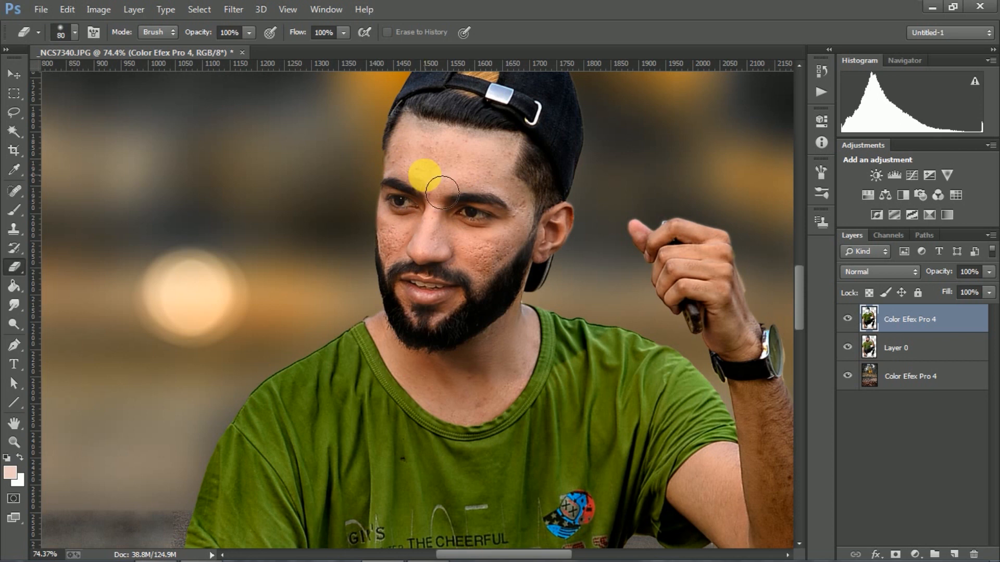
{"action": "scroll", "coordinate": [740, 297], "scroll_direction": "down", "scroll_amount": 2}
{"action": "key", "text": "bracketleft"}
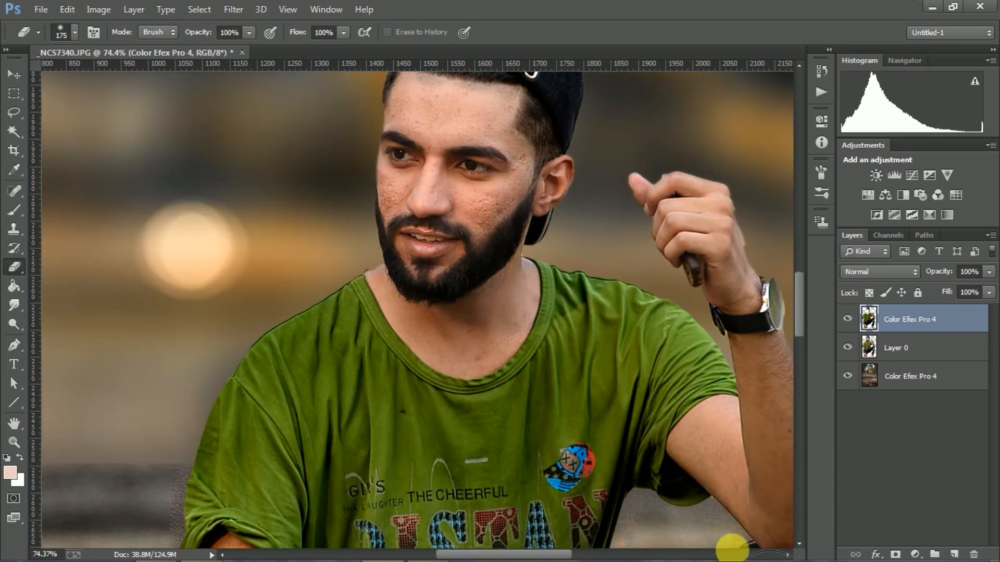
Erase the filter effect from the skin of the man's lowered arm and hand with the 175 px soft eraser
{"action": "scroll", "coordinate": [561, 385], "scroll_direction": "down", "scroll_amount": 2}
{"action": "scroll", "coordinate": [442, 328], "scroll_direction": "down", "scroll_amount": 3}
{"action": "scroll", "coordinate": [408, 333], "scroll_direction": "up", "scroll_amount": 1}
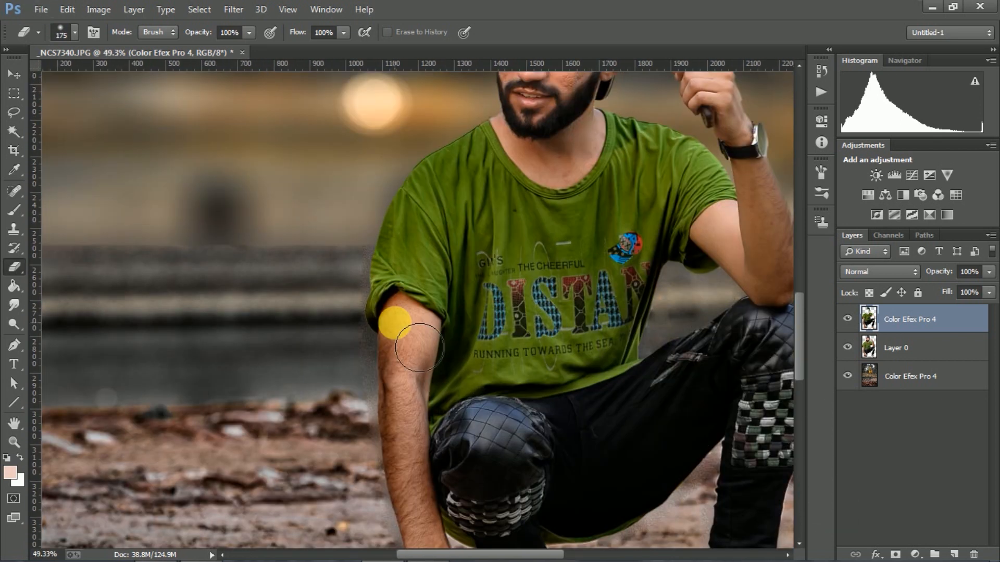
{"action": "scroll", "coordinate": [410, 350], "scroll_direction": "down", "scroll_amount": 4}
{"action": "left_click_drag", "start_coordinate": [439, 454], "coordinate": [454, 523]}
Merge the partly erased Color Efex Pro 4 layer with Layer 0 into a single layer of the man
{"action": "scroll", "coordinate": [446, 427], "scroll_direction": "down", "scroll_amount": 5}
{"action": "scroll", "coordinate": [588, 235], "scroll_direction": "up", "scroll_amount": 3}
{"action": "left_click", "coordinate": [912, 348], "text": "shift"}
{"action": "right_click", "coordinate": [912, 348]}
{"action": "left_click", "coordinate": [656, 446]}
{"action": "scroll", "coordinate": [453, 223], "scroll_direction": "up", "scroll_amount": 2}
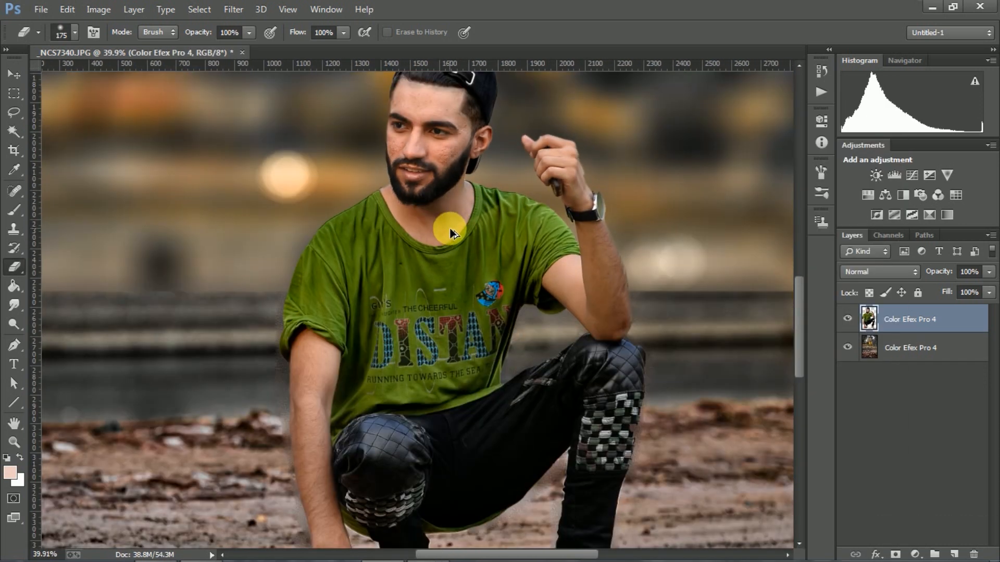
Smooth the man's forehead skin with a 50 px Mixer Brush at Wet 17%, Load 75% and Mix 90%
{"action": "scroll", "coordinate": [432, 229], "scroll_direction": "up", "scroll_amount": 5}
{"action": "scroll", "coordinate": [496, 309], "scroll_direction": "down", "scroll_amount": 2}
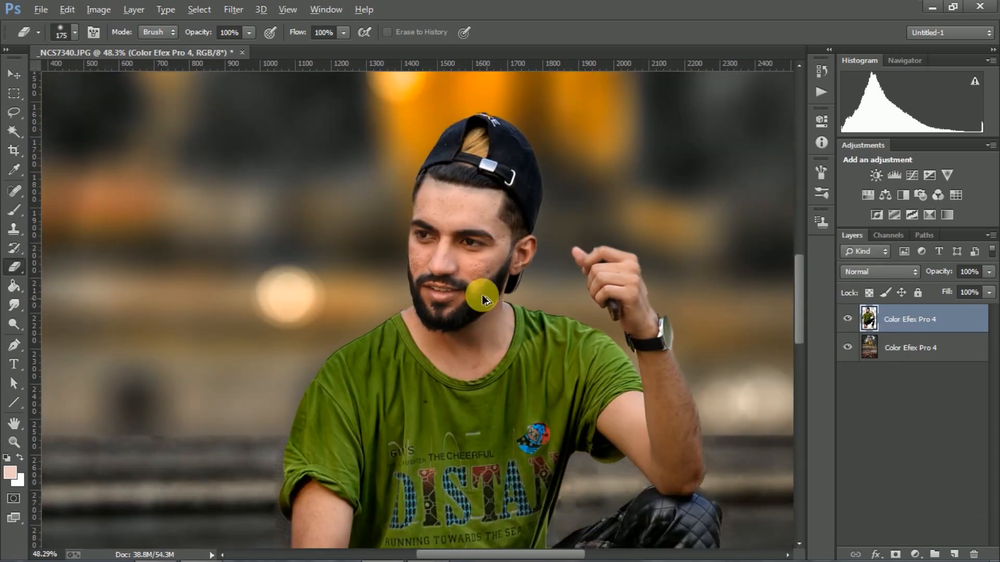
{"action": "right_click", "coordinate": [8, 211]}
{"action": "left_click", "coordinate": [93, 248]}
{"action": "scroll", "coordinate": [432, 229], "scroll_direction": "up", "scroll_amount": 5}
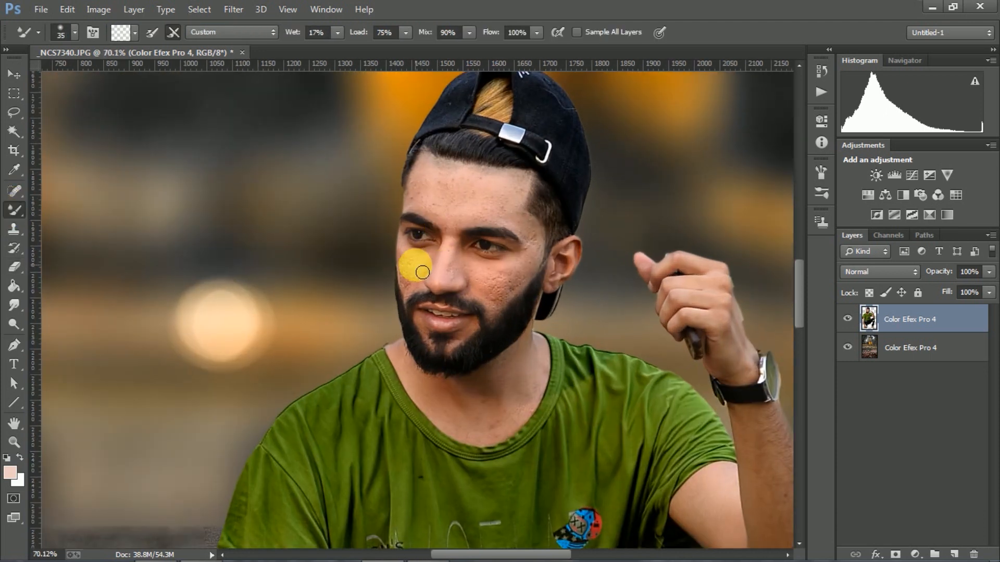
{"action": "key", "text": "bracketright"}
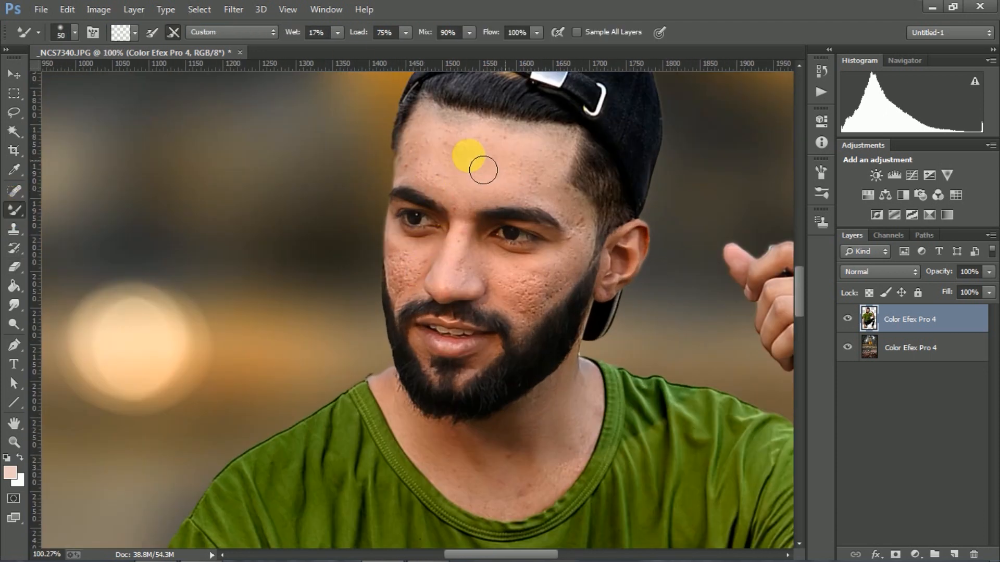
{"action": "mouse_move", "coordinate": [573, 162]}
{"action": "left_mouse_down"}
{"action": "mouse_move", "coordinate": [432, 163]}
{"action": "mouse_move", "coordinate": [467, 196]}
{"action": "left_mouse_up"}
Smooth the skin on the man's cheeks and temple with the Mixer Brush at 35 px, reducing it to 15 px for fine areas
{"action": "key", "text": "bracketleft"}
{"action": "key", "text": "bracketleft"}
{"action": "key", "text": "bracketleft"}
{"action": "key", "text": "bracketleft"}
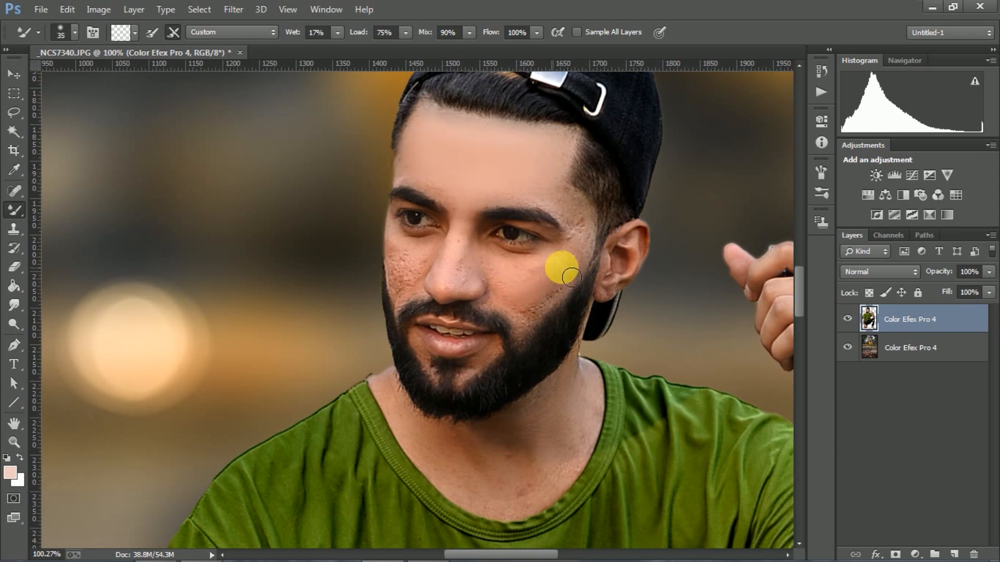
{"action": "left_click_drag", "start_coordinate": [547, 312], "coordinate": [579, 267]}
{"action": "left_click_drag", "start_coordinate": [580, 211], "coordinate": [516, 159]}
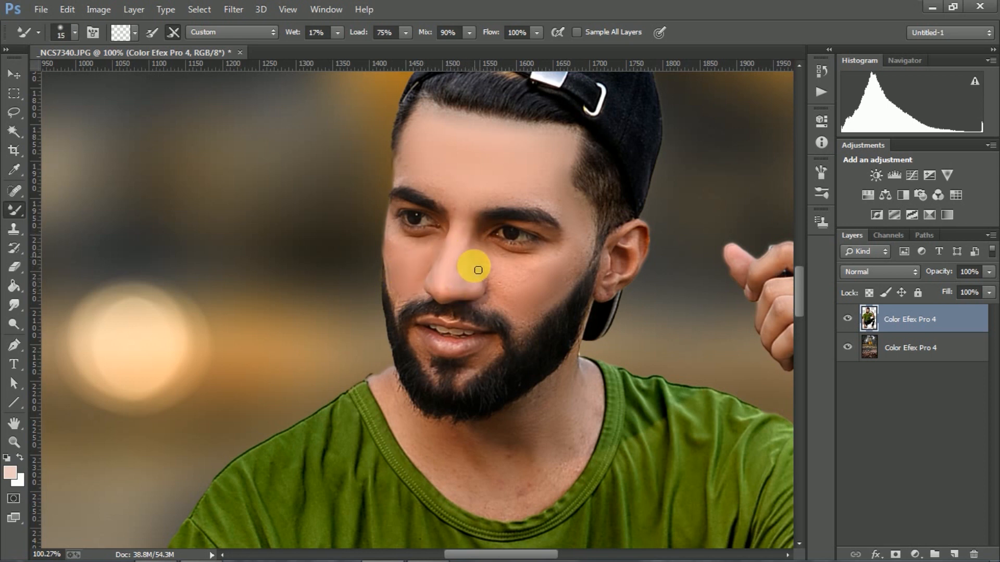
Blend the remaining rough skin on the man's face and temple with the Mixer Brush at 30 px
{"action": "scroll", "coordinate": [489, 255], "scroll_direction": "down", "scroll_amount": 3}
{"action": "key", "text": "bracketright"}
{"action": "key", "text": "bracketright"}
{"action": "key", "text": "bracketright"}
{"action": "scroll", "coordinate": [513, 234], "scroll_direction": "up", "scroll_amount": 2}
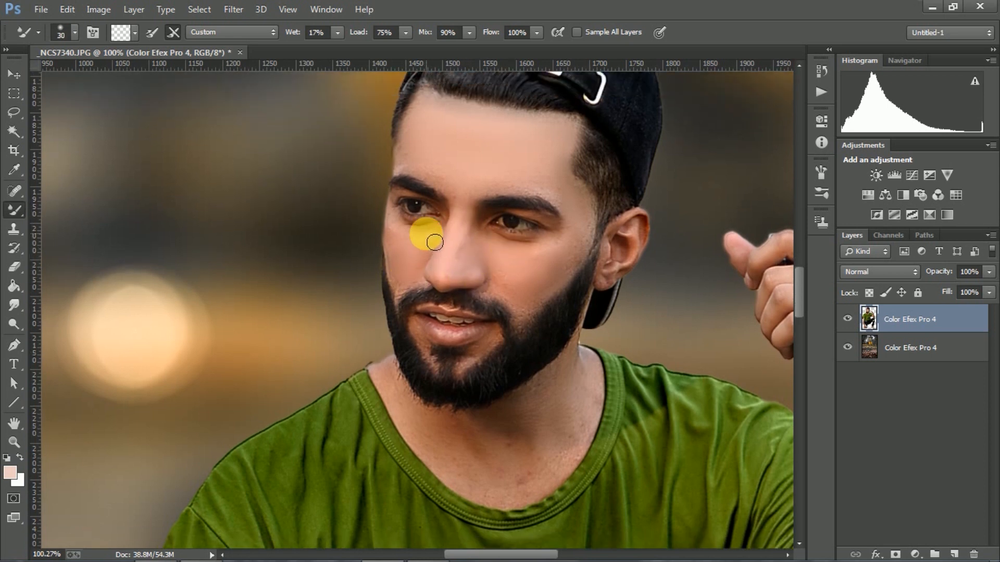
{"action": "scroll", "coordinate": [454, 276], "scroll_direction": "down", "scroll_amount": 7}
{"action": "scroll", "coordinate": [463, 243], "scroll_direction": "up", "scroll_amount": 3}
{"action": "mouse_move", "coordinate": [562, 221]}
{"action": "left_mouse_down"}
{"action": "mouse_move", "coordinate": [527, 255]}
{"action": "mouse_move", "coordinate": [580, 205]}
{"action": "left_mouse_up"}
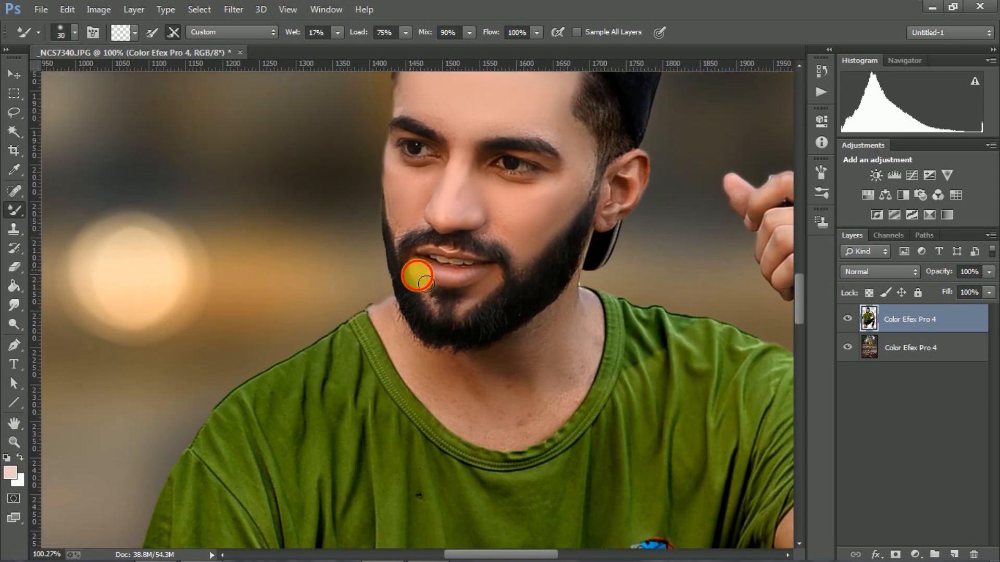
Smooth the man's neck and upper chest along the shirt collar with the Mixer Brush at 35 to 60 px
{"action": "key", "text": "bracketright"}
{"action": "scroll", "coordinate": [582, 268], "scroll_direction": "down", "scroll_amount": 5}
{"action": "key", "text": "bracketleft"}
{"action": "mouse_move", "coordinate": [578, 270]}
{"action": "left_mouse_down"}
{"action": "mouse_move", "coordinate": [553, 357]}
{"action": "mouse_move", "coordinate": [541, 351]}
{"action": "mouse_move", "coordinate": [566, 351]}
{"action": "mouse_move", "coordinate": [540, 372]}
{"action": "mouse_move", "coordinate": [559, 372]}
{"action": "mouse_move", "coordinate": [437, 319]}
{"action": "mouse_move", "coordinate": [396, 272]}
{"action": "left_mouse_up"}
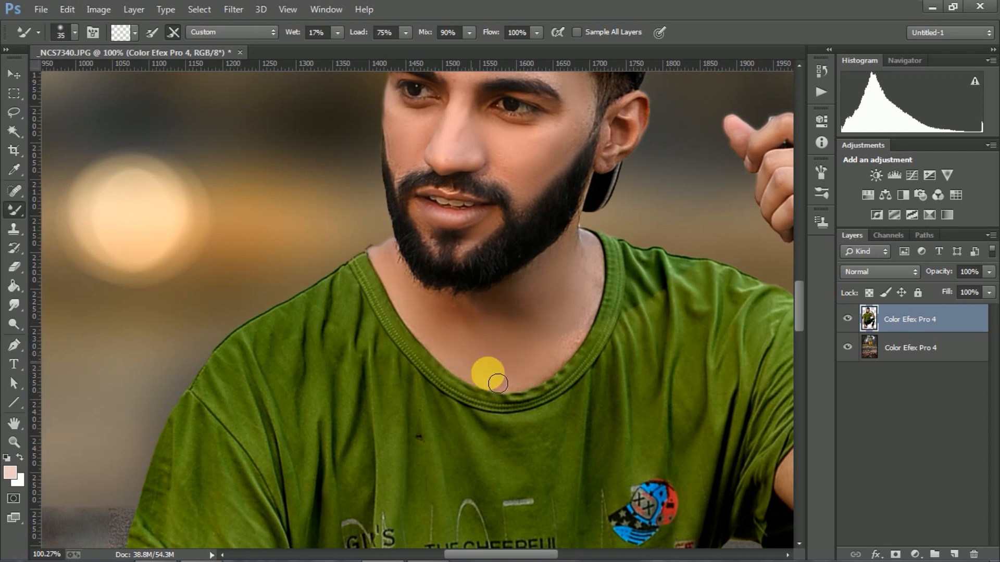
{"action": "mouse_move", "coordinate": [500, 309]}
{"action": "left_mouse_down"}
{"action": "mouse_move", "coordinate": [477, 328]}
{"action": "mouse_move", "coordinate": [403, 289]}
{"action": "mouse_move", "coordinate": [461, 318]}
{"action": "left_mouse_up"}
{"action": "key", "text": "bracketright"}
{"action": "mouse_move", "coordinate": [601, 287]}
{"action": "left_mouse_down"}
{"action": "mouse_move", "coordinate": [553, 376]}
{"action": "mouse_move", "coordinate": [604, 285]}
{"action": "mouse_move", "coordinate": [571, 290]}
{"action": "left_mouse_up"}
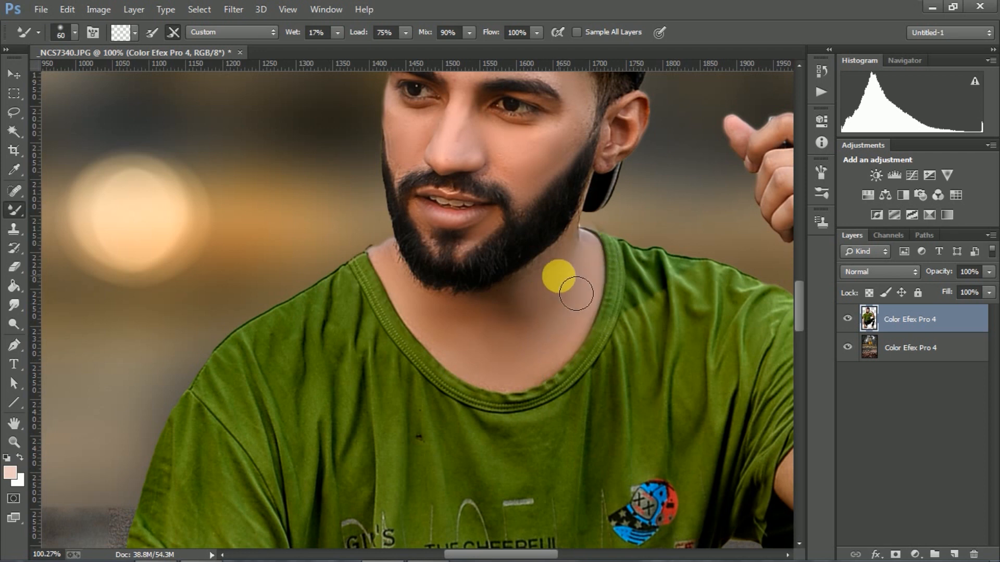
Refine the skin around the man's eyebrows, nose and cheeks with the Mixer Brush at 25 px
{"action": "scroll", "coordinate": [528, 398], "scroll_direction": "down", "scroll_amount": 5}
{"action": "scroll", "coordinate": [517, 286], "scroll_direction": "up", "scroll_amount": 5}
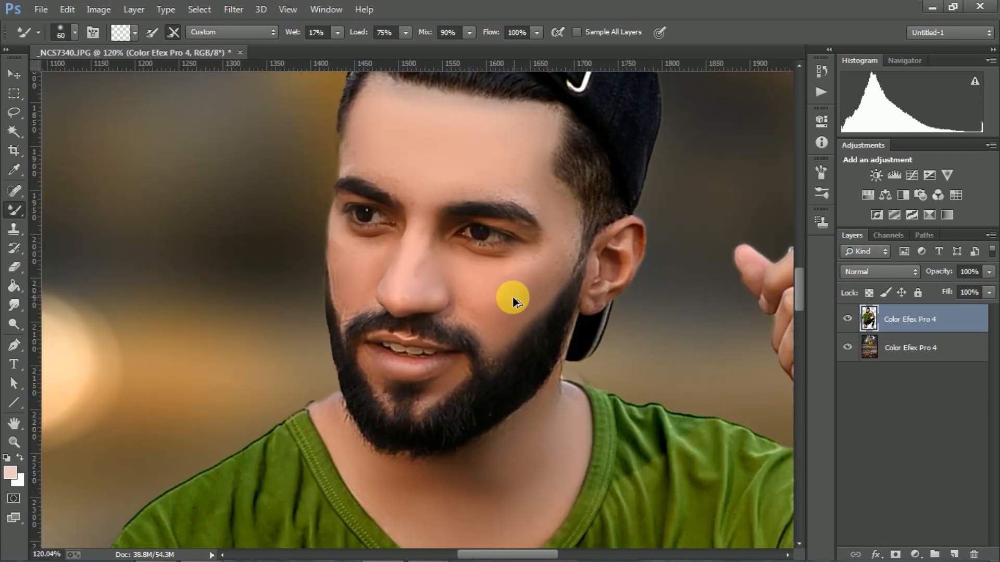
{"action": "scroll", "coordinate": [518, 285], "scroll_direction": "up", "scroll_amount": 2}
{"action": "key", "text": "bracketleft"}
{"action": "key", "text": "bracketleft"}
{"action": "key", "text": "bracketleft"}
{"action": "key", "text": "bracketleft"}
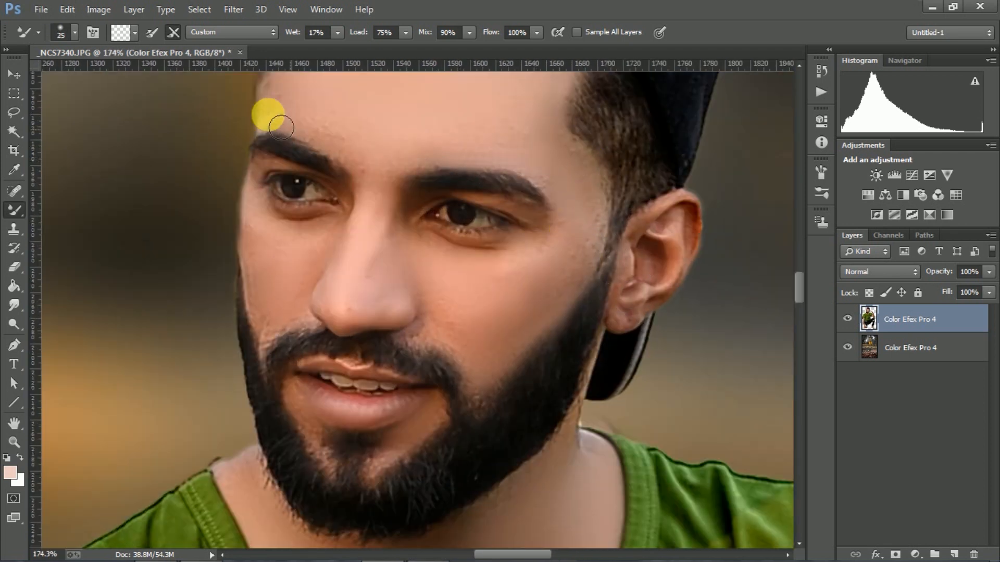
{"action": "key", "text": "bracketleft"}
{"action": "key", "text": "bracketleft"}
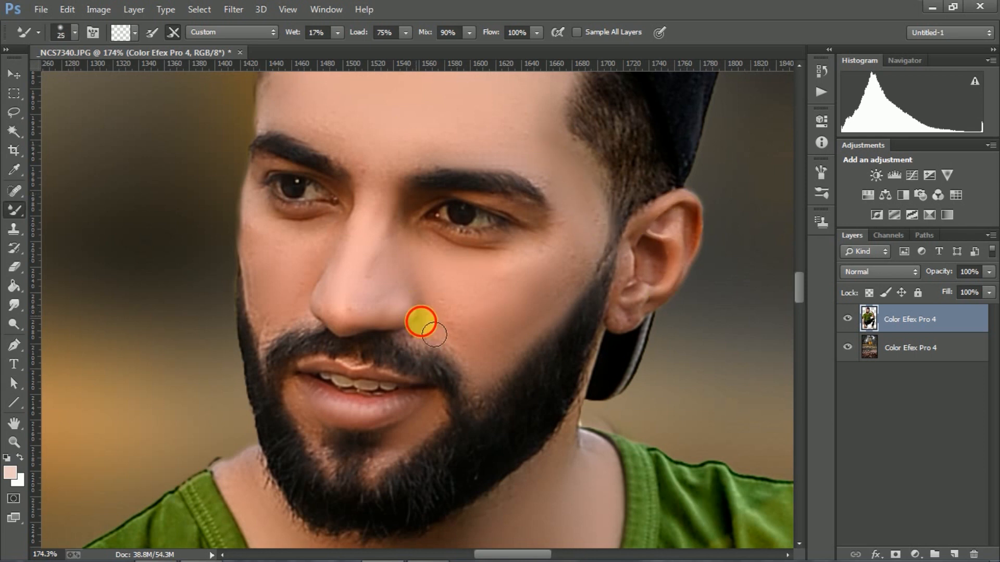
Smooth the skin on the man's raised upper arm and forearm with an enlarged Mixer Brush
{"action": "scroll", "coordinate": [342, 319], "scroll_direction": "down", "scroll_amount": 5}
{"action": "key", "text": "bracketright"}
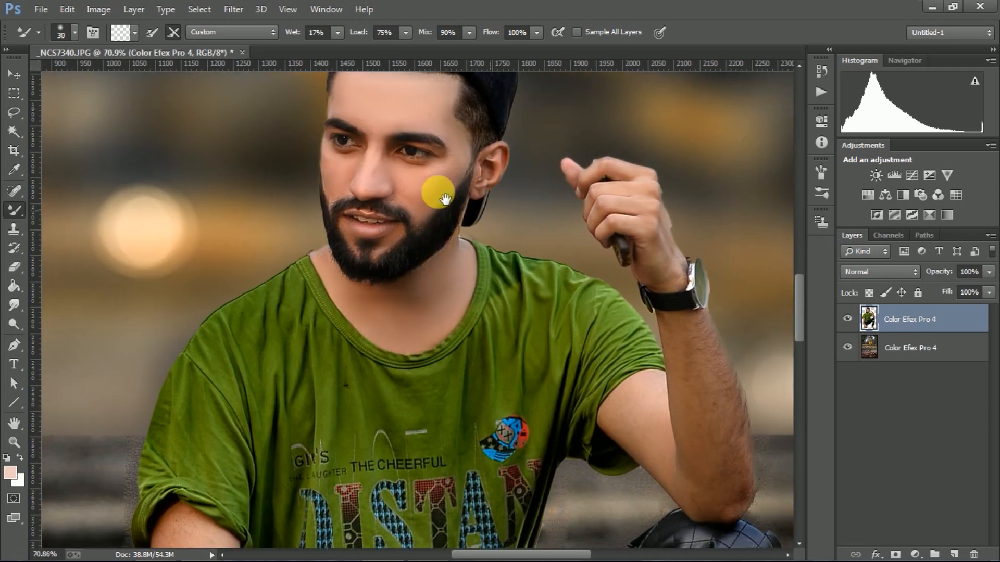
{"action": "scroll", "coordinate": [464, 283], "scroll_direction": "up", "scroll_amount": 3}
{"action": "key", "text": "bracketright"}
{"action": "key", "text": "bracketright"}
{"action": "key", "text": "bracketright"}
{"action": "key", "text": "bracketright"}
{"action": "mouse_move", "coordinate": [600, 417]}
{"action": "left_mouse_down"}
{"action": "mouse_move", "coordinate": [616, 420]}
{"action": "mouse_move", "coordinate": [681, 509]}
{"action": "left_mouse_up"}
{"action": "mouse_move", "coordinate": [695, 411]}
{"action": "left_mouse_down"}
{"action": "mouse_move", "coordinate": [685, 374]}
{"action": "mouse_move", "coordinate": [702, 378]}
{"action": "left_mouse_up"}
Smooth the back of the raised hand and the wrist beside the watch, reducing the Mixer Brush to 25 px
{"action": "key", "text": "bracketleft"}
{"action": "key", "text": "bracketleft"}
{"action": "scroll", "coordinate": [696, 347], "scroll_direction": "down", "scroll_amount": 2}
{"action": "mouse_move", "coordinate": [659, 261]}
{"action": "left_mouse_down"}
{"action": "mouse_move", "coordinate": [706, 355]}
{"action": "mouse_move", "coordinate": [716, 465]}
{"action": "mouse_move", "coordinate": [680, 465]}
{"action": "mouse_move", "coordinate": [732, 383]}
{"action": "mouse_move", "coordinate": [734, 399]}
{"action": "mouse_move", "coordinate": [681, 252]}
{"action": "left_mouse_up"}
{"action": "scroll", "coordinate": [677, 261], "scroll_direction": "up", "scroll_amount": 5}
{"action": "key", "text": "bracketleft"}
{"action": "key", "text": "bracketleft"}
{"action": "key", "text": "bracketleft"}
{"action": "key", "text": "bracketleft"}
{"action": "key", "text": "bracketleft"}
{"action": "key", "text": "bracketleft"}
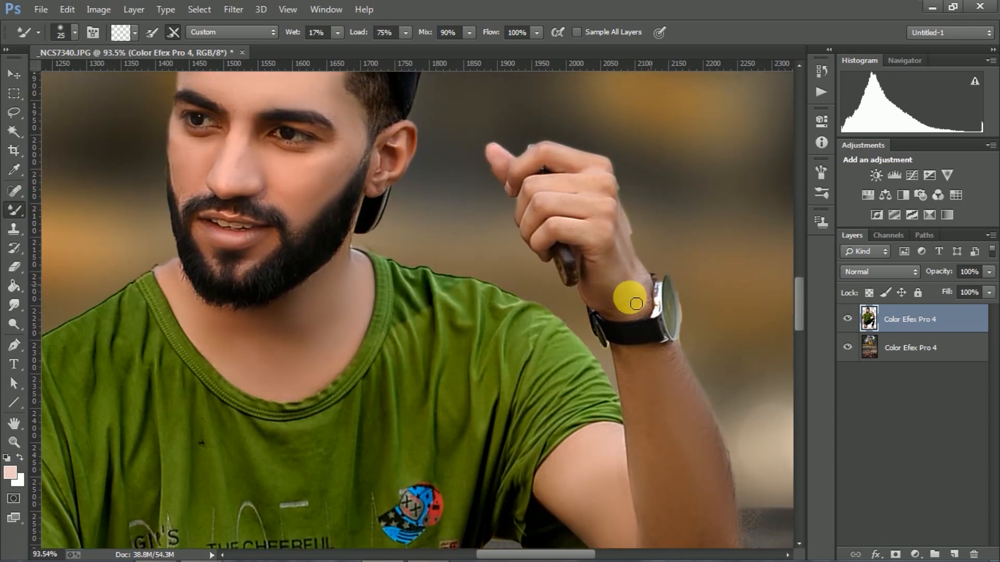
Smooth the skin along the man's lowered arm down to the wrist, enlarging the Mixer Brush to 100 px
{"action": "scroll", "coordinate": [634, 294], "scroll_direction": "down", "scroll_amount": 3}
{"action": "left_click_drag", "start_coordinate": [444, 361], "coordinate": [607, 125]}
{"action": "left_click_drag", "start_coordinate": [348, 339], "coordinate": [426, 203]}
{"action": "key", "text": "bracketright"}
{"action": "key", "text": "bracketright"}
{"action": "key", "text": "bracketright"}
{"action": "key", "text": "bracketright"}
{"action": "key", "text": "bracketright"}
{"action": "mouse_move", "coordinate": [339, 196]}
{"action": "left_mouse_down"}
{"action": "mouse_move", "coordinate": [379, 217]}
{"action": "mouse_move", "coordinate": [335, 223]}
{"action": "mouse_move", "coordinate": [350, 406]}
{"action": "mouse_move", "coordinate": [363, 381]}
{"action": "left_mouse_up"}
{"action": "key", "text": "bracketright"}
{"action": "key", "text": "bracketright"}
{"action": "scroll", "coordinate": [364, 382], "scroll_direction": "down", "scroll_amount": 3}
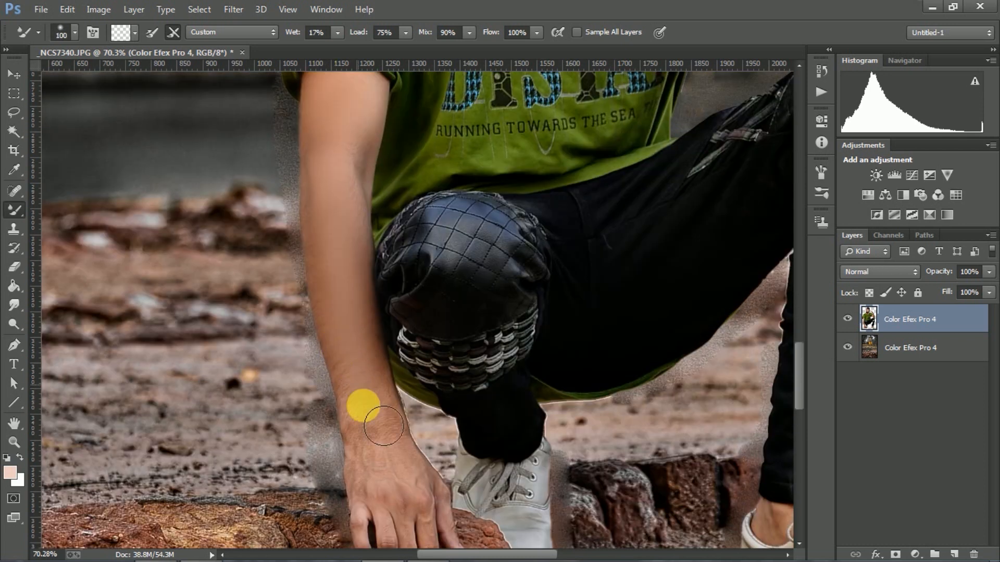
Smooth the hand resting on the brick wall with the Mixer Brush reduced to 45 px
{"action": "key", "text": "bracketleft"}
{"action": "key", "text": "bracketleft"}
{"action": "key", "text": "bracketleft"}
{"action": "scroll", "coordinate": [391, 459], "scroll_direction": "down", "scroll_amount": 1}
{"action": "left_click_drag", "start_coordinate": [384, 462], "coordinate": [429, 503]}
{"action": "left_click_drag", "start_coordinate": [537, 392], "coordinate": [350, 285]}
{"action": "scroll", "coordinate": [455, 290], "scroll_direction": "down", "scroll_amount": 4}
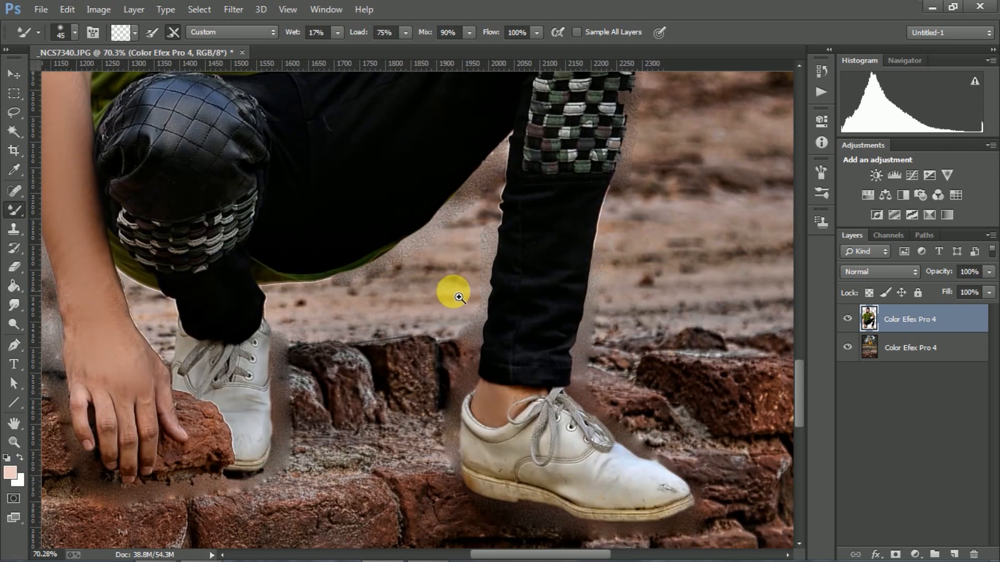
{"action": "scroll", "coordinate": [339, 246], "scroll_direction": "up", "scroll_amount": 1}
Crop the canvas slightly tighter around the man and the background
{"action": "scroll", "coordinate": [340, 245], "scroll_direction": "down", "scroll_amount": 3}
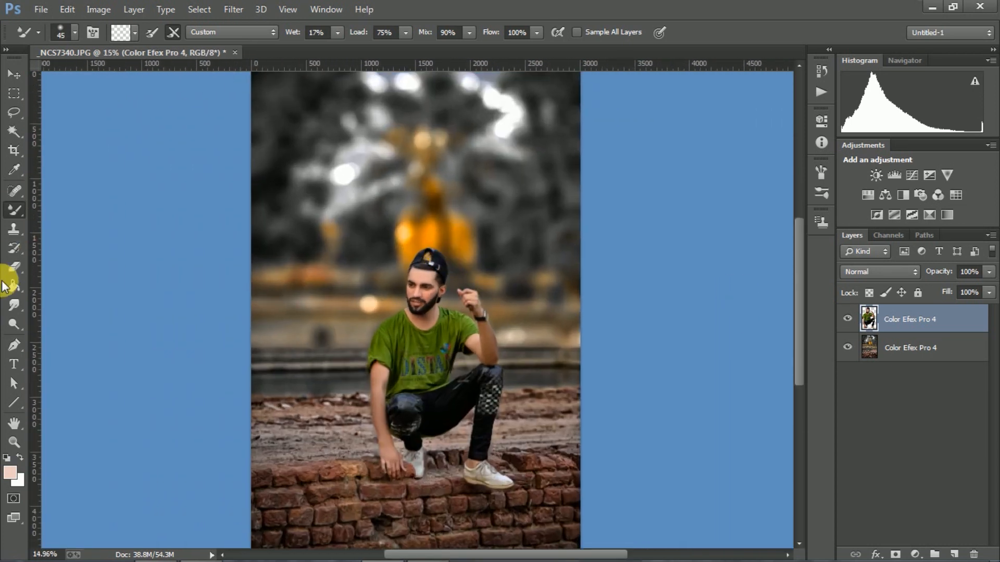
{"action": "left_click", "coordinate": [14, 151]}
{"action": "scroll", "coordinate": [415, 116], "scroll_direction": "down", "scroll_amount": 2}
{"action": "left_click_drag", "start_coordinate": [414, 170], "coordinate": [430, 202]}
{"action": "left_click", "coordinate": [721, 33]}
{"action": "key", "text": "ctrl+0"}
Scale the man's layer up to 110.21% width and 112.55% height, and hide the transform controls
{"action": "left_click", "coordinate": [14, 75]}
{"action": "left_click_drag", "start_coordinate": [630, 208], "coordinate": [653, 160]}
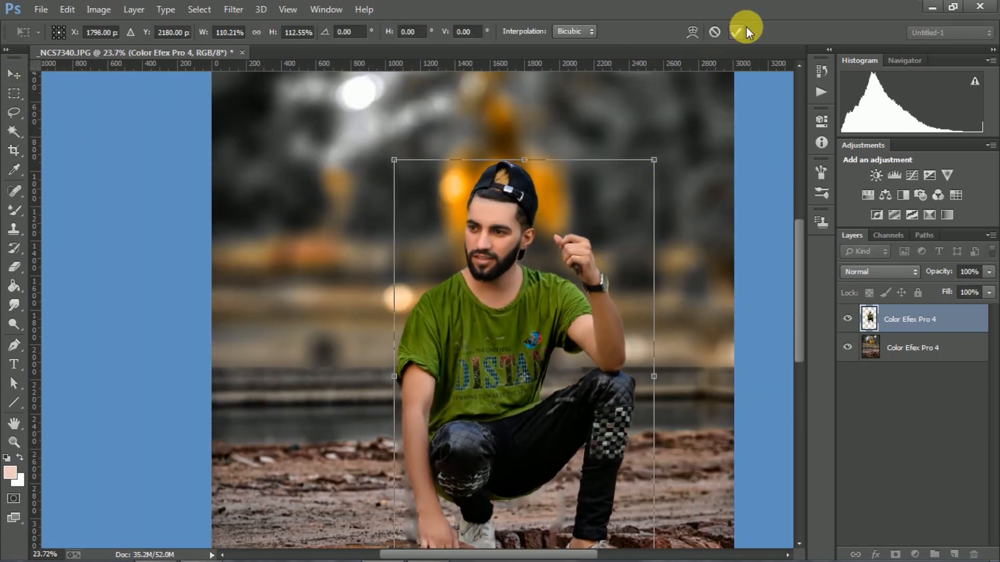
{"action": "left_click", "coordinate": [735, 32]}
{"action": "scroll", "coordinate": [502, 182], "scroll_direction": "down", "scroll_amount": 4}
{"action": "left_click", "coordinate": [174, 33]}
{"action": "scroll", "coordinate": [532, 207], "scroll_direction": "up", "scroll_amount": 5}
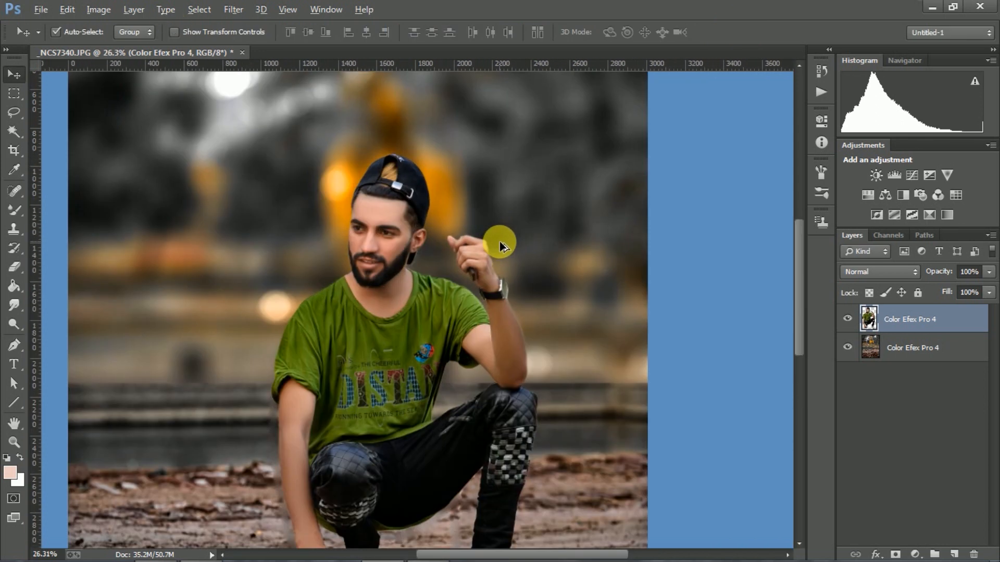
In the Camera Raw Filter, set the man's Exposure +0.20, Contrast +3, Highlights +8, Shadows -14, Whites +6, Blacks +2 and Clarity +14
{"action": "scroll", "coordinate": [499, 242], "scroll_direction": "down", "scroll_amount": 2}
{"action": "left_click", "coordinate": [245, 8]}
{"action": "left_click", "coordinate": [294, 102]}
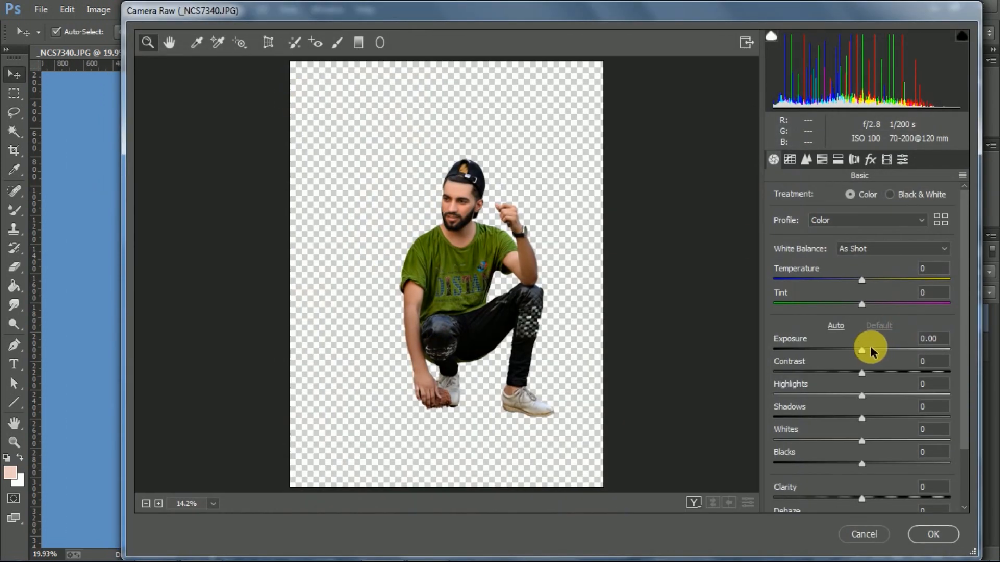
{"action": "left_click_drag", "start_coordinate": [870, 350], "coordinate": [863, 468]}
{"action": "scroll", "coordinate": [862, 478], "scroll_direction": "down", "scroll_amount": 3}
{"action": "left_click_drag", "start_coordinate": [861, 428], "coordinate": [874, 430]}
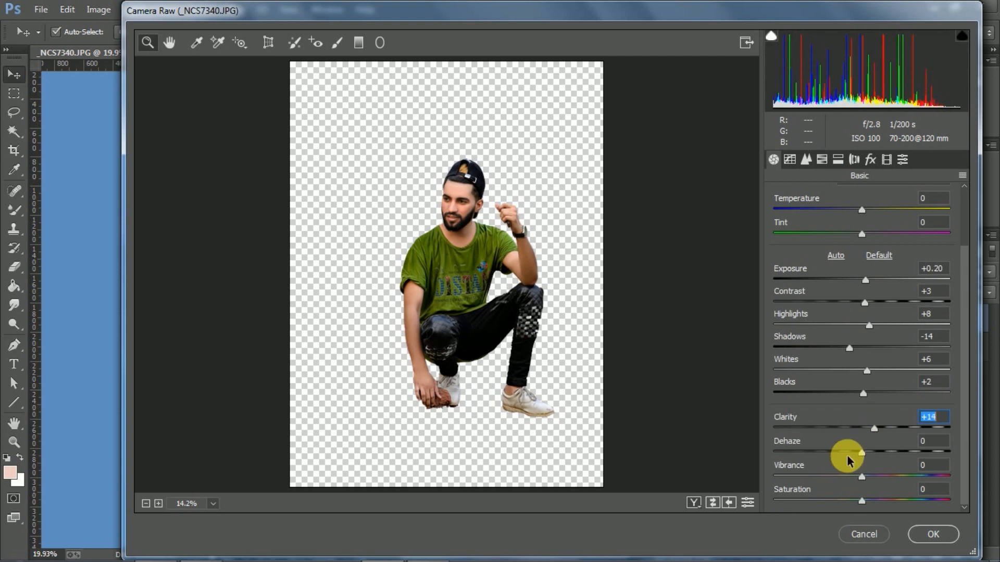
Adjust the Oranges and Greens of the man's layer in the HSL adjustments
{"action": "left_click", "coordinate": [804, 159]}
{"action": "left_click", "coordinate": [821, 160]}
{"action": "left_click_drag", "start_coordinate": [864, 270], "coordinate": [853, 270]}
{"action": "left_click_drag", "start_coordinate": [865, 316], "coordinate": [970, 307]}
{"action": "left_click_drag", "start_coordinate": [854, 268], "coordinate": [876, 251]}
Raise the HSL saturation of Greens, and set the luminance of Reds to +18, Oranges to +21 and Blues to +28
{"action": "left_click", "coordinate": [875, 195]}
{"action": "left_click_drag", "start_coordinate": [865, 364], "coordinate": [778, 342]}
{"action": "left_click", "coordinate": [822, 194]}
{"action": "left_click_drag", "start_coordinate": [865, 317], "coordinate": [900, 316]}
{"action": "left_click", "coordinate": [882, 193]}
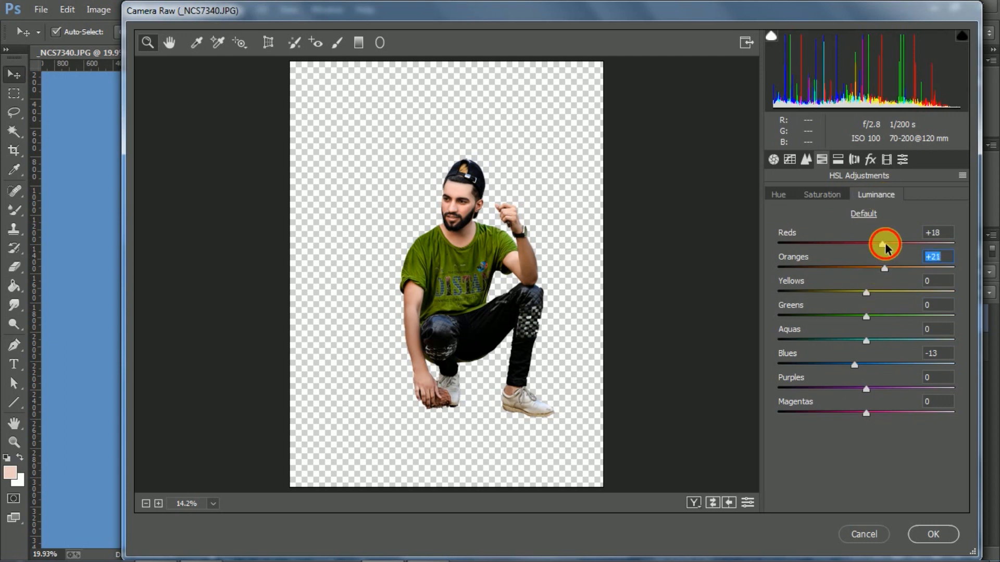
{"action": "left_click_drag", "start_coordinate": [853, 363], "coordinate": [894, 377]}
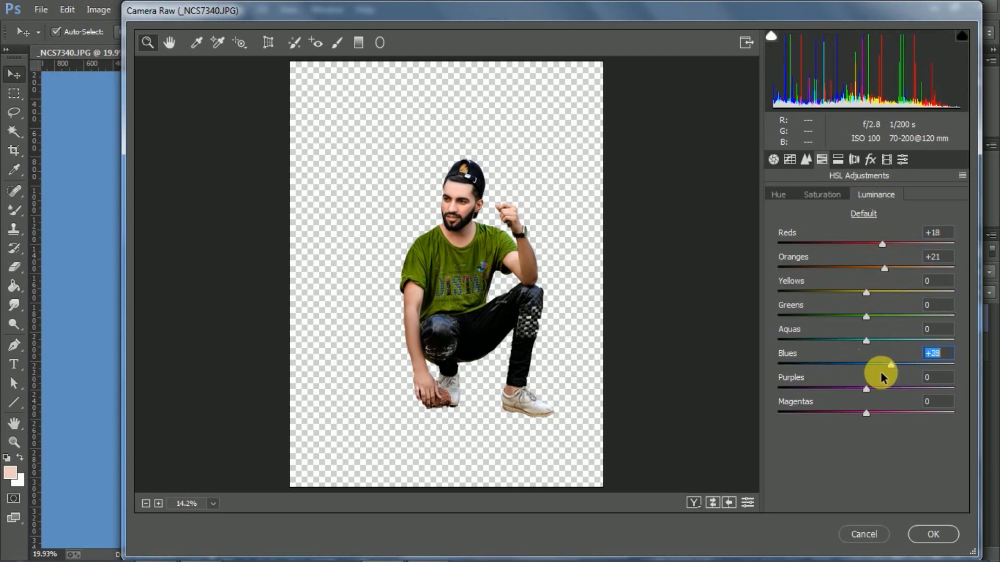
Set the Aquas luminance to -100 and the Blue Primary saturation to +33 in Camera Raw, and apply the filter
{"action": "left_click_drag", "start_coordinate": [866, 342], "coordinate": [777, 339]}
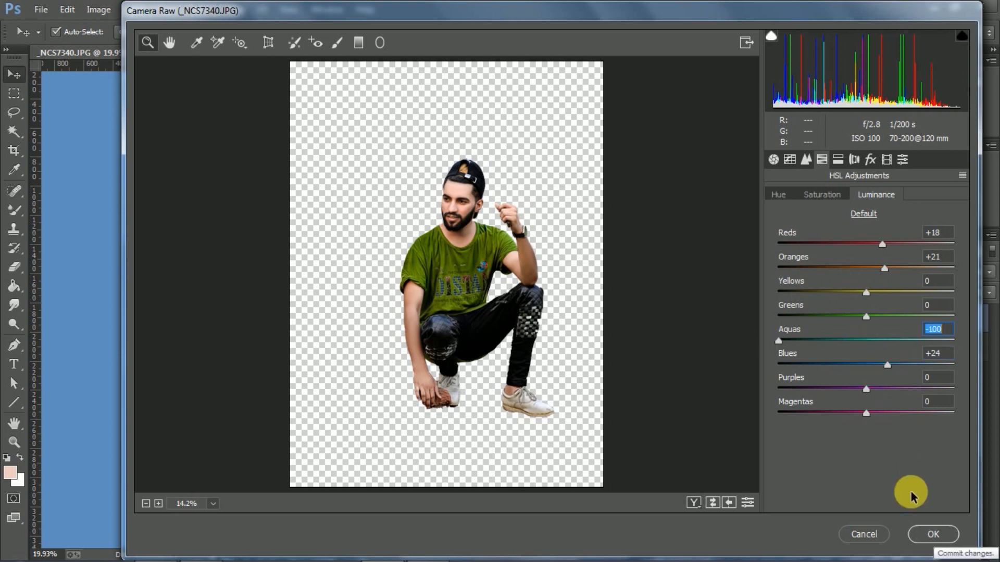
{"action": "left_click", "coordinate": [870, 159]}
{"action": "left_click", "coordinate": [886, 160]}
{"action": "left_click_drag", "start_coordinate": [864, 459], "coordinate": [899, 458]}
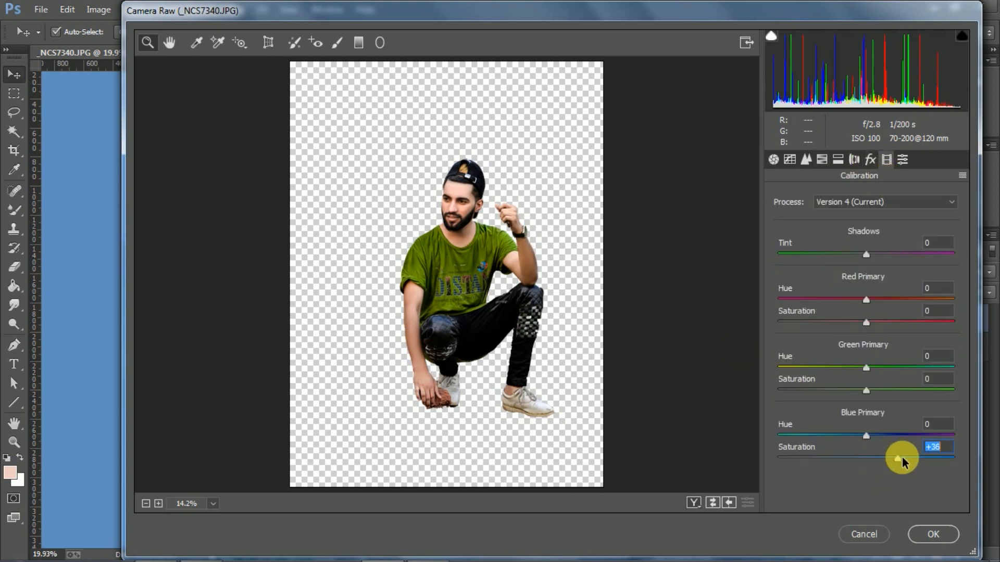
{"action": "left_click", "coordinate": [902, 160]}
{"action": "left_click", "coordinate": [886, 160]}
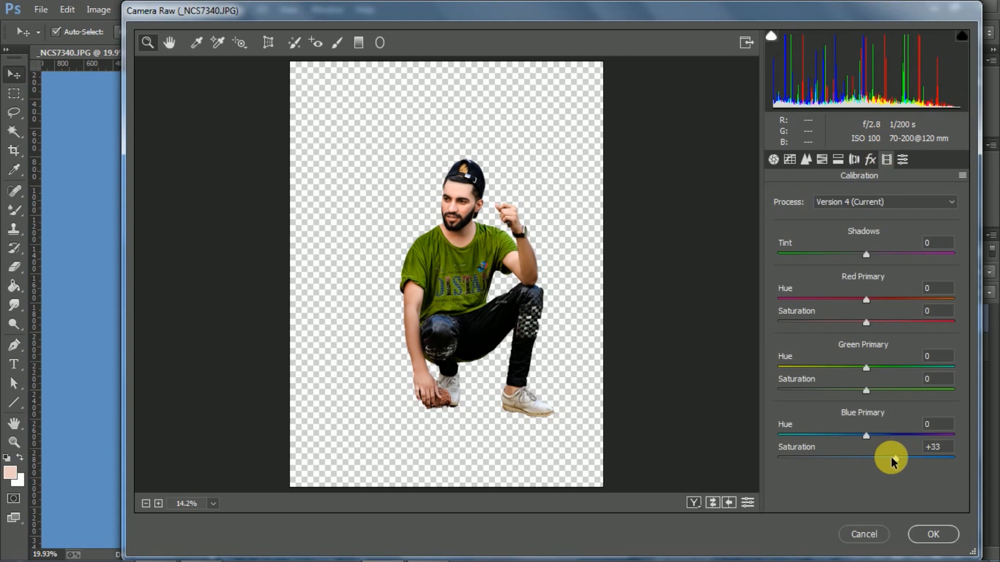
{"action": "left_click", "coordinate": [932, 534]}
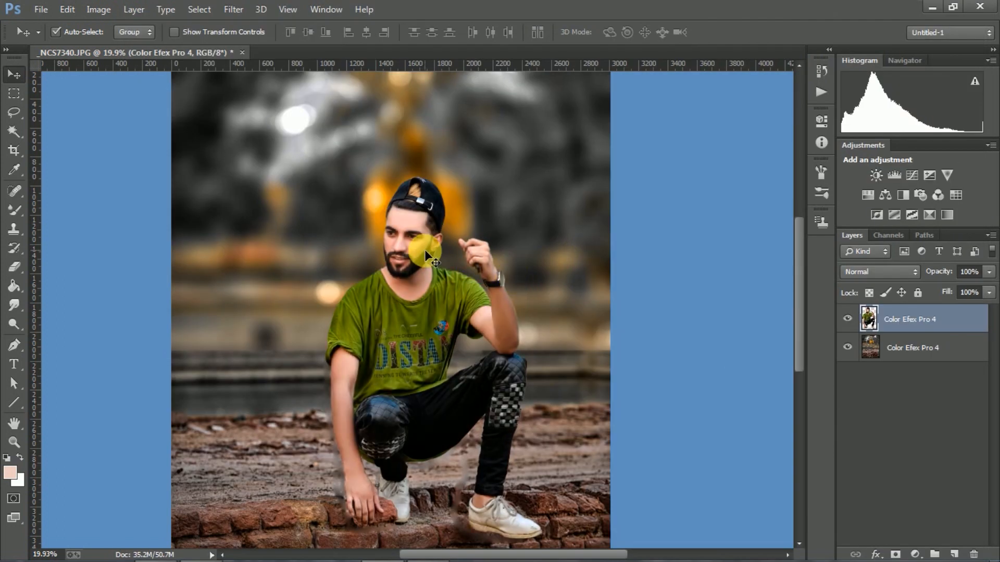
Erase the light fringe along the man's raised hand and fingers with a small Eraser brush
{"action": "scroll", "coordinate": [424, 249], "scroll_direction": "up", "scroll_amount": 5}
{"action": "scroll", "coordinate": [445, 226], "scroll_direction": "down", "scroll_amount": 4}
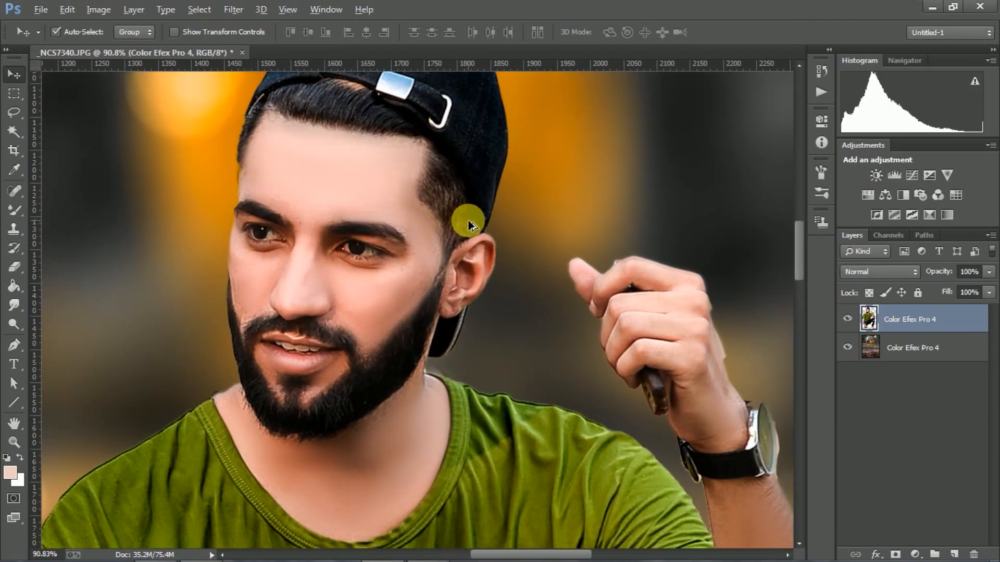
{"action": "scroll", "coordinate": [648, 261], "scroll_direction": "up", "scroll_amount": 1}
{"action": "scroll", "coordinate": [555, 249], "scroll_direction": "up", "scroll_amount": 3}
{"action": "left_click", "coordinate": [14, 266]}
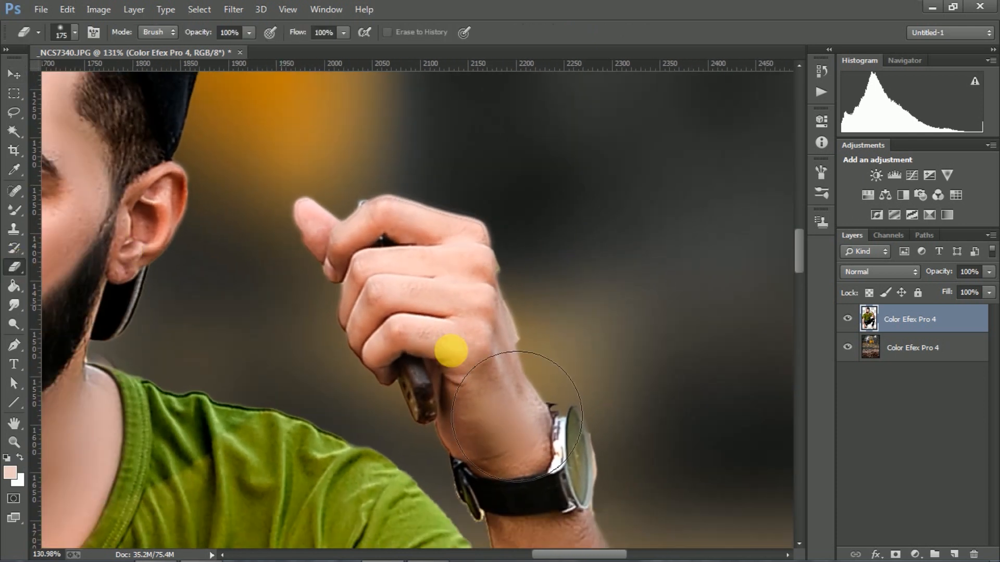
{"action": "left_click_drag", "start_coordinate": [526, 346], "coordinate": [509, 271]}
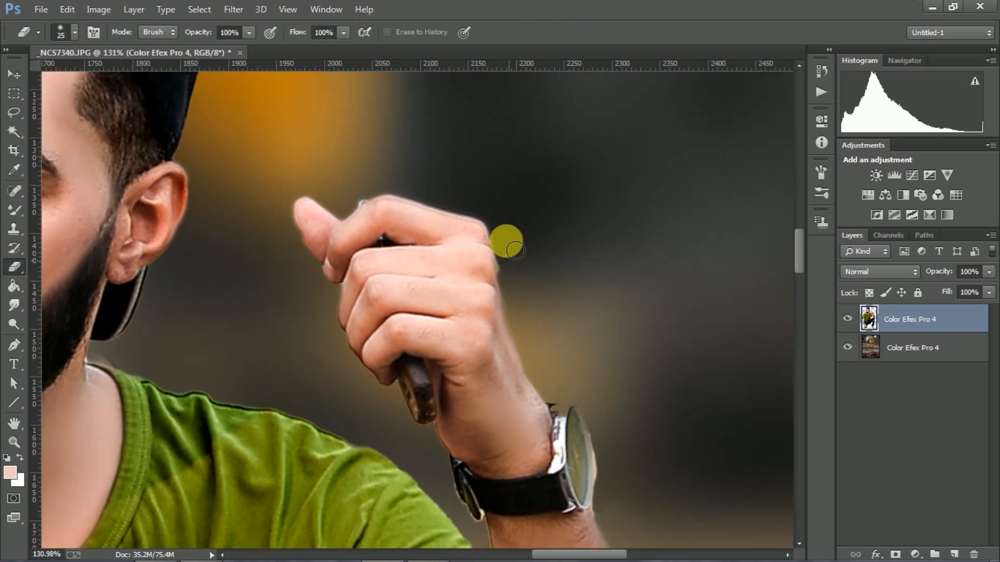
{"action": "key", "text": "bracketleft"}
{"action": "key", "text": "bracketleft"}
{"action": "key", "text": "bracketleft"}
{"action": "left_click", "coordinate": [355, 209]}
{"action": "scroll", "coordinate": [384, 198], "scroll_direction": "down", "scroll_amount": 5}
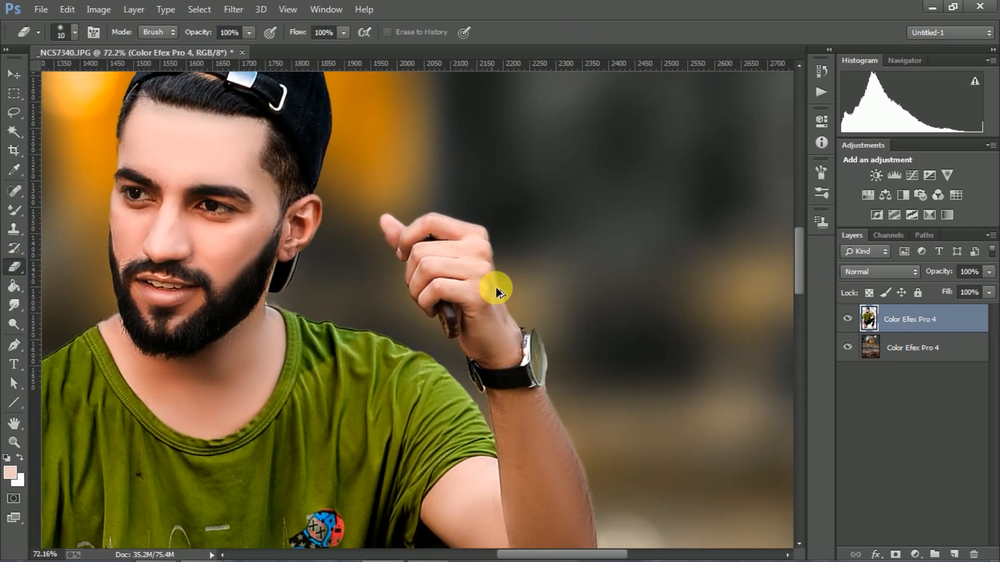
{"action": "scroll", "coordinate": [459, 265], "scroll_direction": "down", "scroll_amount": 1}
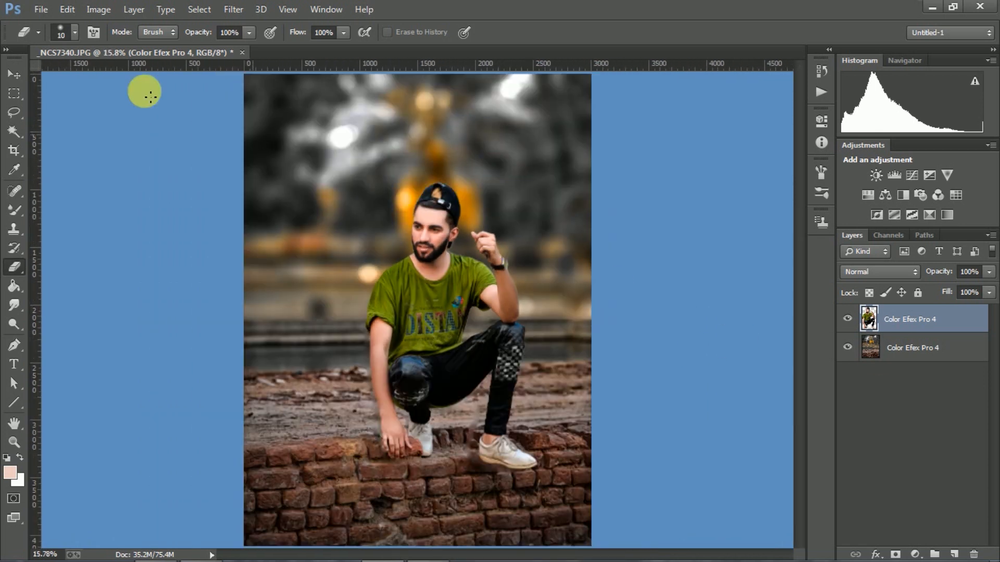
Apply Shadows/Highlights to the man's layer with Shadows 10% and Highlights 0%
{"action": "key", "text": "v"}
{"action": "left_click", "coordinate": [98, 9]}
{"action": "mouse_move", "coordinate": [116, 45]}
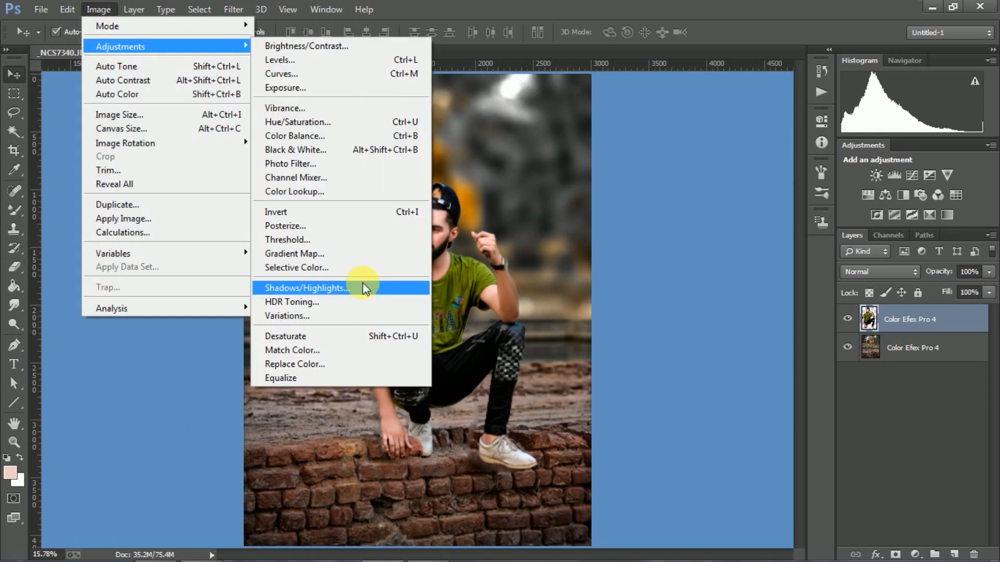
{"action": "left_click", "coordinate": [361, 286]}
{"action": "left_click_drag", "start_coordinate": [635, 119], "coordinate": [657, 116]}
{"action": "mouse_move", "coordinate": [657, 63]}
{"action": "left_mouse_down"}
{"action": "mouse_move", "coordinate": [699, 68]}
{"action": "mouse_move", "coordinate": [670, 65]}
{"action": "left_mouse_up"}
{"action": "left_click_drag", "start_coordinate": [656, 117], "coordinate": [620, 120]}
{"action": "mouse_move", "coordinate": [670, 63]}
{"action": "left_mouse_down"}
{"action": "mouse_move", "coordinate": [625, 67]}
{"action": "mouse_move", "coordinate": [652, 69]}
{"action": "left_mouse_up"}
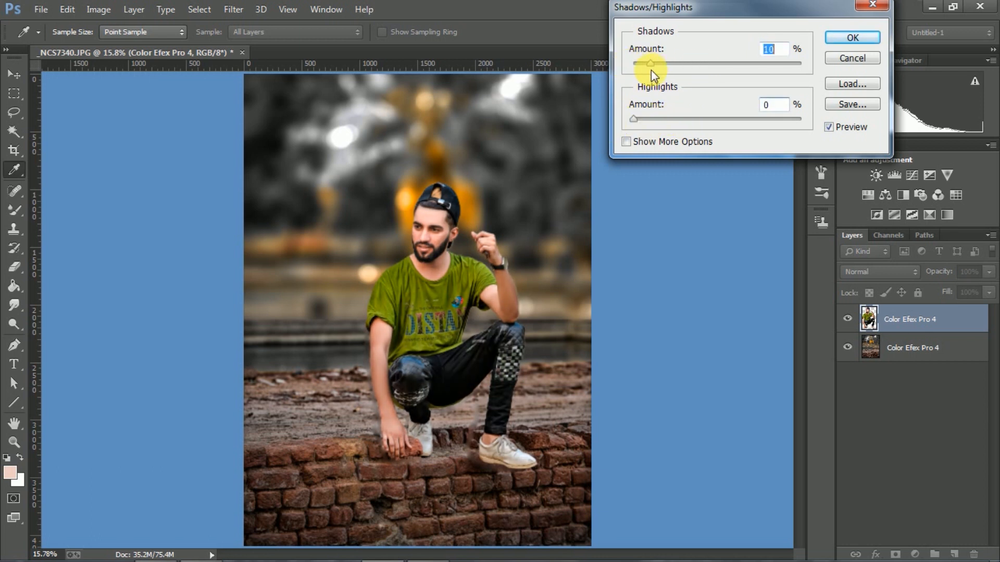
{"action": "left_click", "coordinate": [852, 38]}
In Selective Color, set the Greens of the man's layer to Cyan +22%, Magenta -100% and Yellow -10%
{"action": "key", "text": "v"}
{"action": "scroll", "coordinate": [507, 219], "scroll_direction": "up", "scroll_amount": 5}
{"action": "scroll", "coordinate": [507, 220], "scroll_direction": "down", "scroll_amount": 3}
{"action": "scroll", "coordinate": [424, 223], "scroll_direction": "up", "scroll_amount": 5}
{"action": "scroll", "coordinate": [425, 224], "scroll_direction": "down", "scroll_amount": 5}
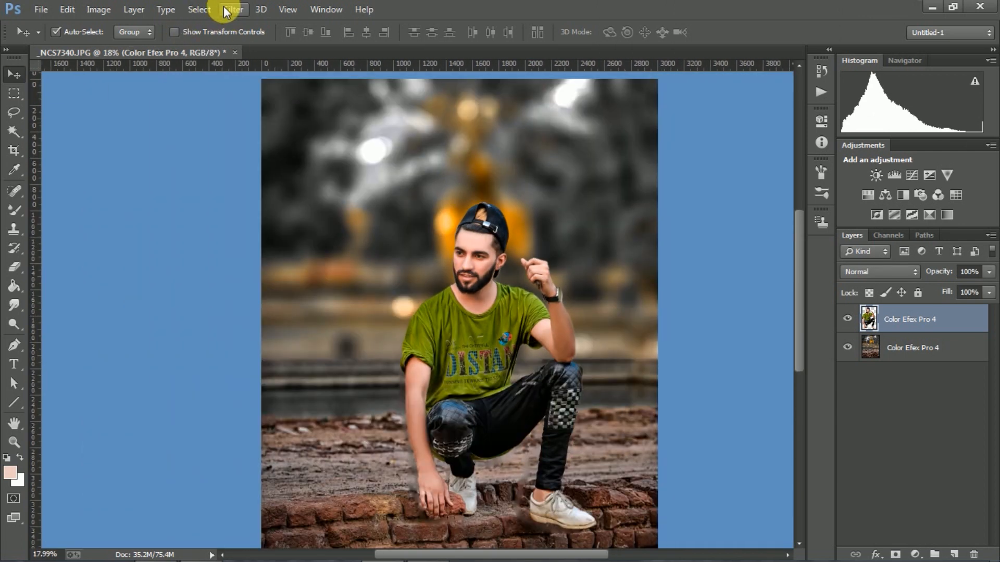
{"action": "left_click", "coordinate": [93, 6]}
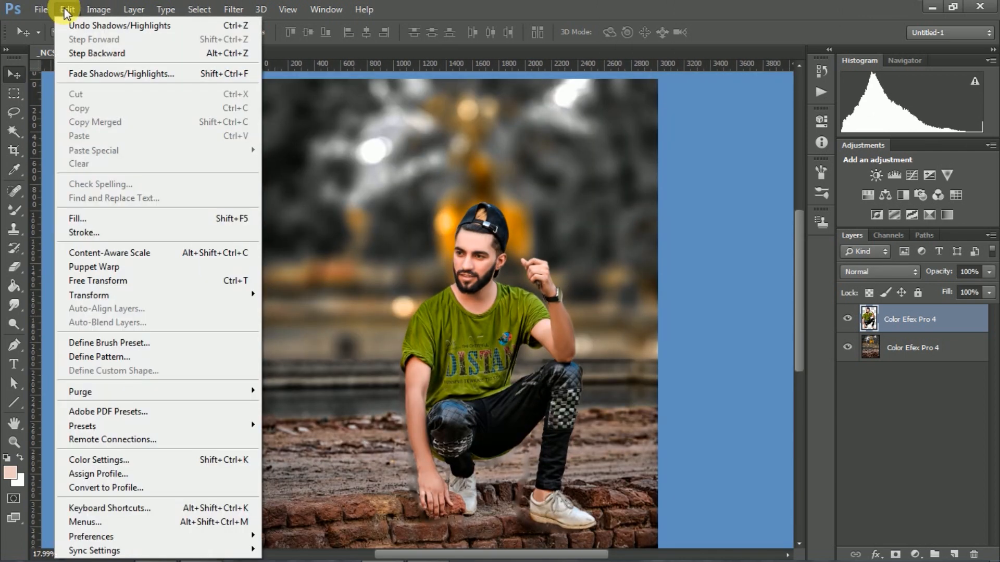
{"action": "mouse_move", "coordinate": [119, 46]}
{"action": "left_click", "coordinate": [360, 266]}
{"action": "left_click", "coordinate": [710, 161]}
{"action": "left_click", "coordinate": [706, 205]}
{"action": "left_click", "coordinate": [724, 195]}
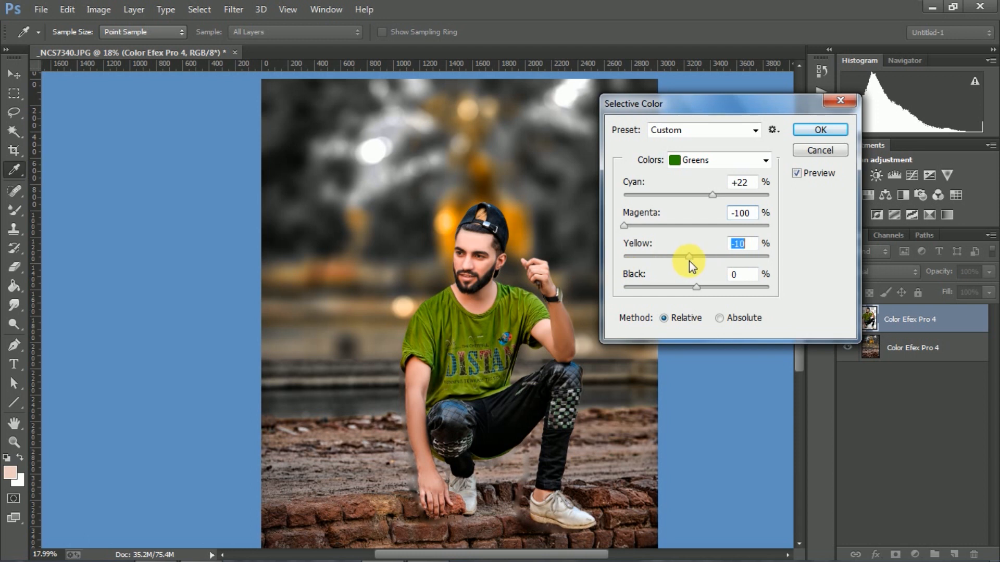
Set the Cyans to Cyan +6% and Magenta -4% and the Blacks to Black +1%, and apply the Selective Color adjustment
{"action": "left_click", "coordinate": [712, 163]}
{"action": "left_click", "coordinate": [687, 215]}
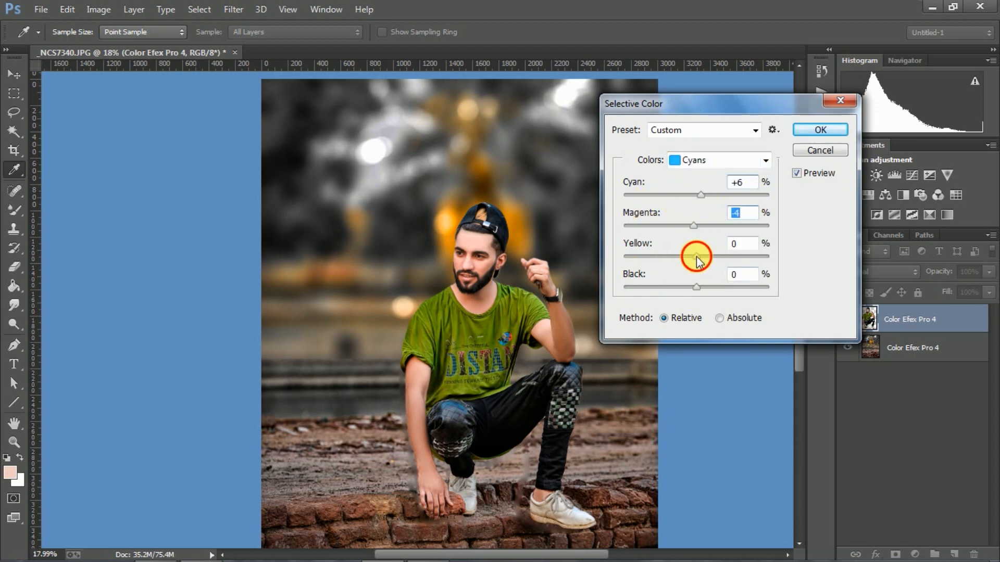
{"action": "left_click", "coordinate": [694, 162]}
{"action": "left_click", "coordinate": [714, 288]}
{"action": "left_click_drag", "start_coordinate": [696, 287], "coordinate": [694, 289]}
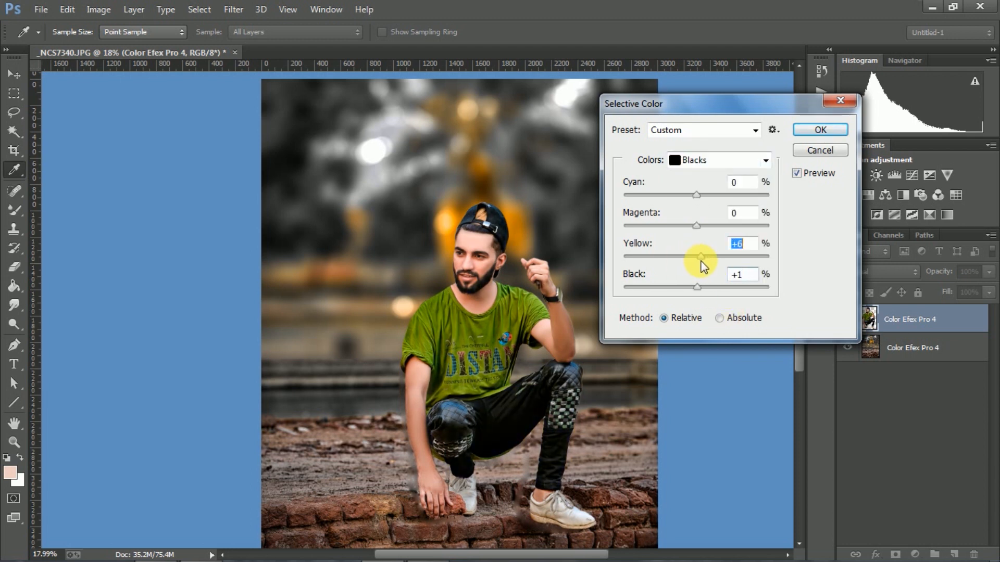
{"action": "left_click", "coordinate": [695, 233]}
{"action": "left_click_drag", "start_coordinate": [694, 239], "coordinate": [698, 241]}
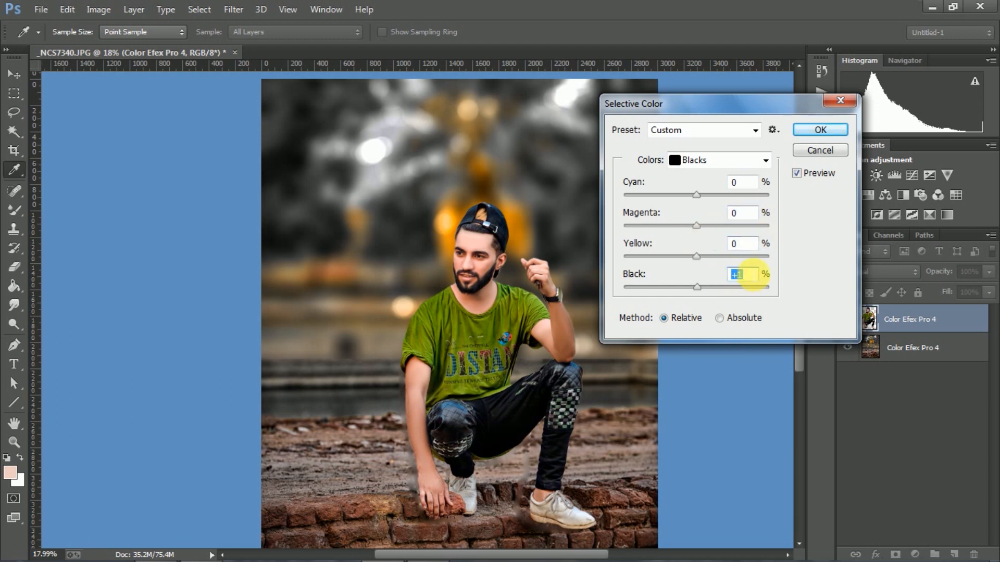
{"action": "key", "text": "Return"}
{"action": "key", "text": "v"}
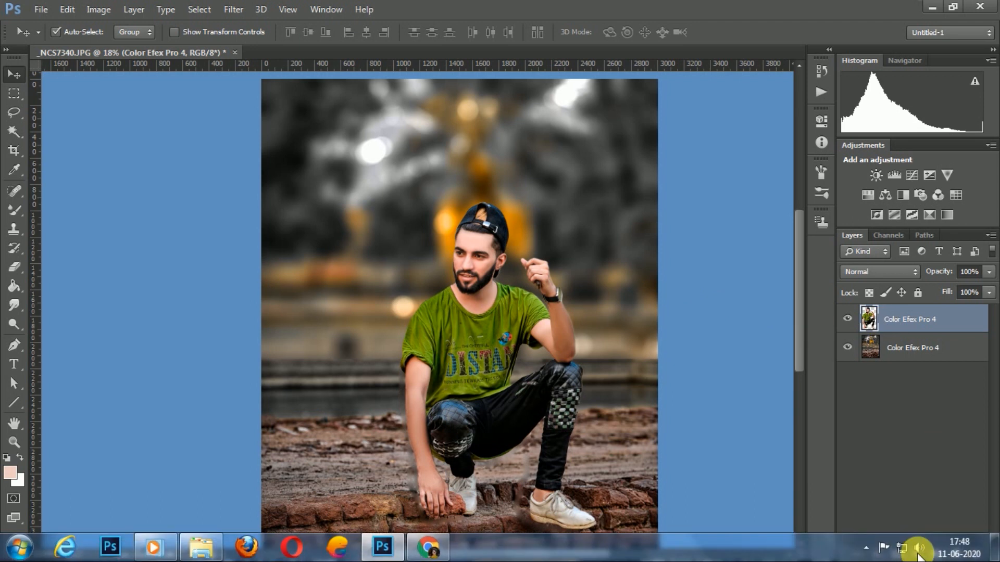
Add a Curves adjustment layer with a midtone point at input 102, output 96, a black input of 2 and a lowered white input
{"action": "left_click", "coordinate": [914, 555]}
{"action": "left_click", "coordinate": [900, 327]}
{"action": "left_click_drag", "start_coordinate": [743, 233], "coordinate": [779, 235]}
{"action": "scroll", "coordinate": [757, 263], "scroll_direction": "down", "scroll_amount": 3}
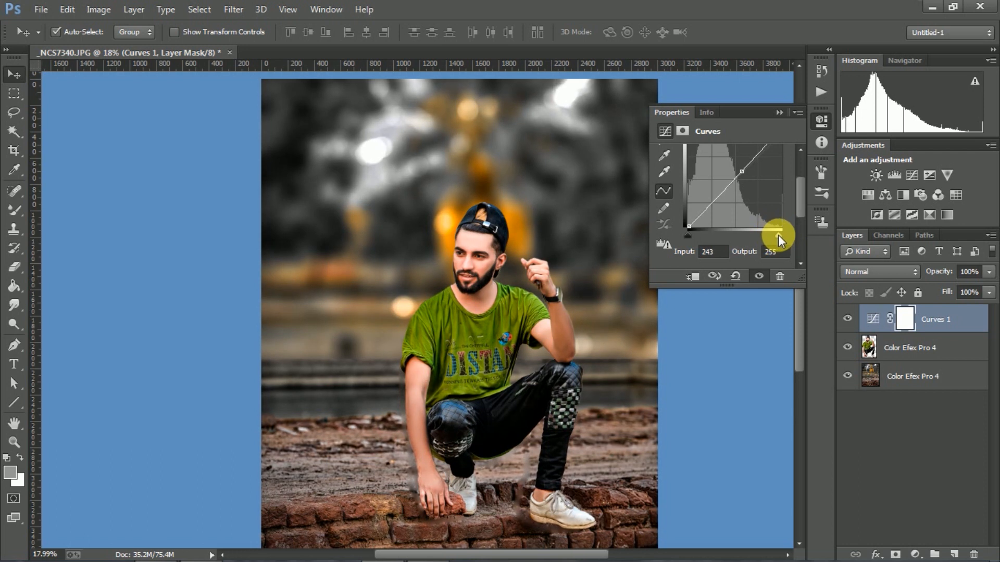
{"action": "left_click_drag", "start_coordinate": [731, 193], "coordinate": [731, 197]}
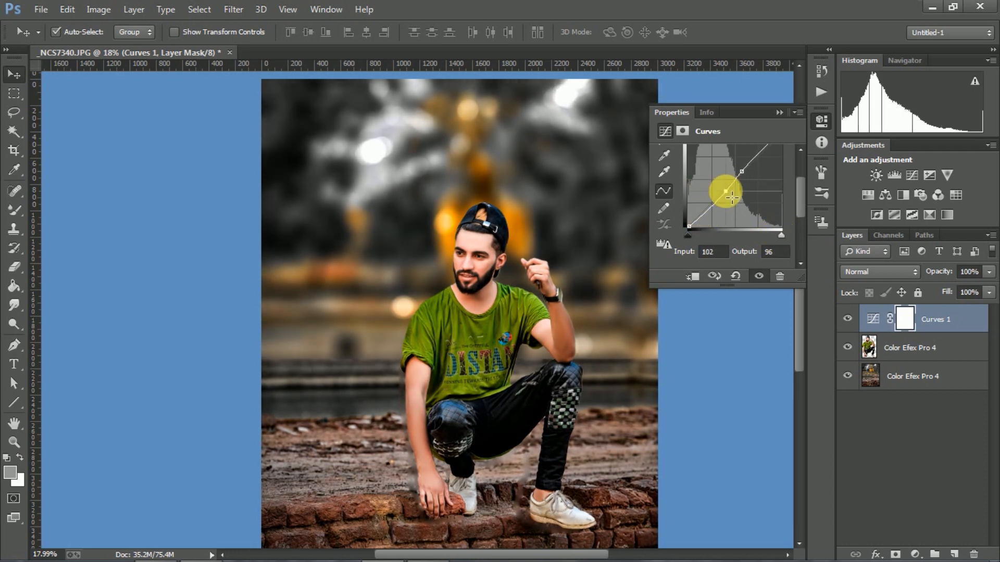
{"action": "left_click_drag", "start_coordinate": [781, 235], "coordinate": [774, 234]}
{"action": "left_click", "coordinate": [687, 232]}
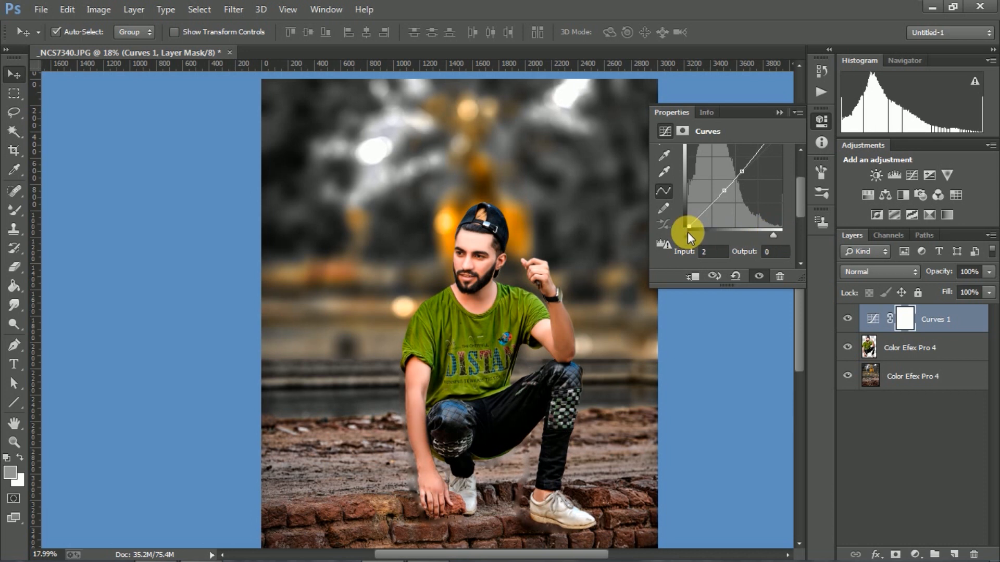
Clip the Curves adjustment to the man's layer and merge the two layers
{"action": "left_click", "coordinate": [693, 276]}
{"action": "left_click", "coordinate": [779, 112]}
{"action": "left_click", "coordinate": [935, 347], "text": "shift"}
{"action": "right_click", "coordinate": [936, 349]}
{"action": "left_click", "coordinate": [695, 447]}
With the Camera Raw Filter, adjust the Greens saturation and hue of the man's layer to make the shirt a purer green
{"action": "scroll", "coordinate": [483, 241], "scroll_direction": "left", "scroll_amount": 3}
{"action": "scroll", "coordinate": [484, 240], "scroll_direction": "left", "scroll_amount": 1}
{"action": "scroll", "coordinate": [483, 240], "scroll_direction": "down", "scroll_amount": 3}
{"action": "scroll", "coordinate": [591, 224], "scroll_direction": "up", "scroll_amount": 10}
{"action": "scroll", "coordinate": [458, 263], "scroll_direction": "down", "scroll_amount": 9}
{"action": "scroll", "coordinate": [474, 251], "scroll_direction": "down", "scroll_amount": 1}
{"action": "left_click", "coordinate": [234, 9]}
{"action": "left_click", "coordinate": [283, 94]}
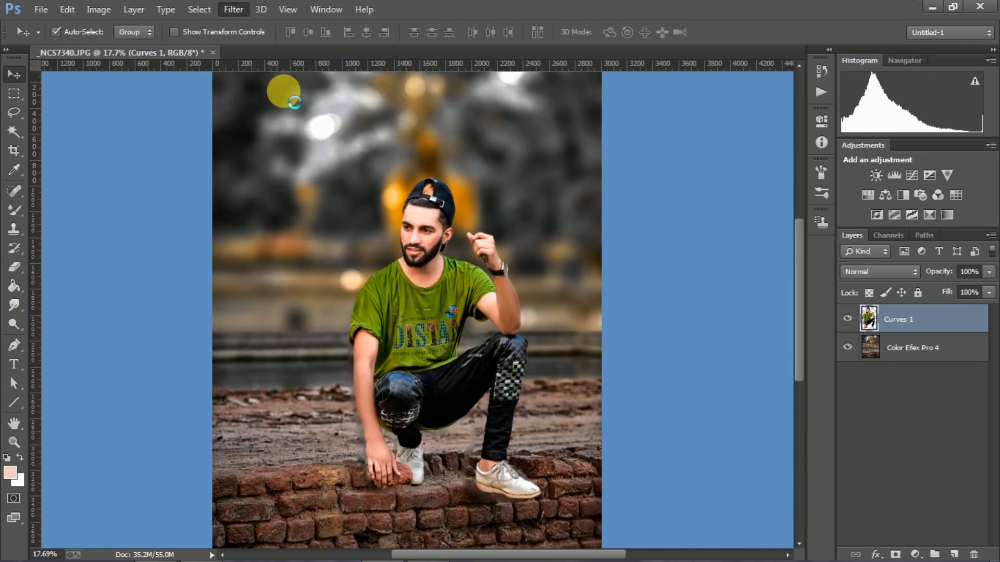
{"action": "left_click", "coordinate": [835, 157]}
{"action": "left_click", "coordinate": [823, 159]}
{"action": "left_click", "coordinate": [826, 194]}
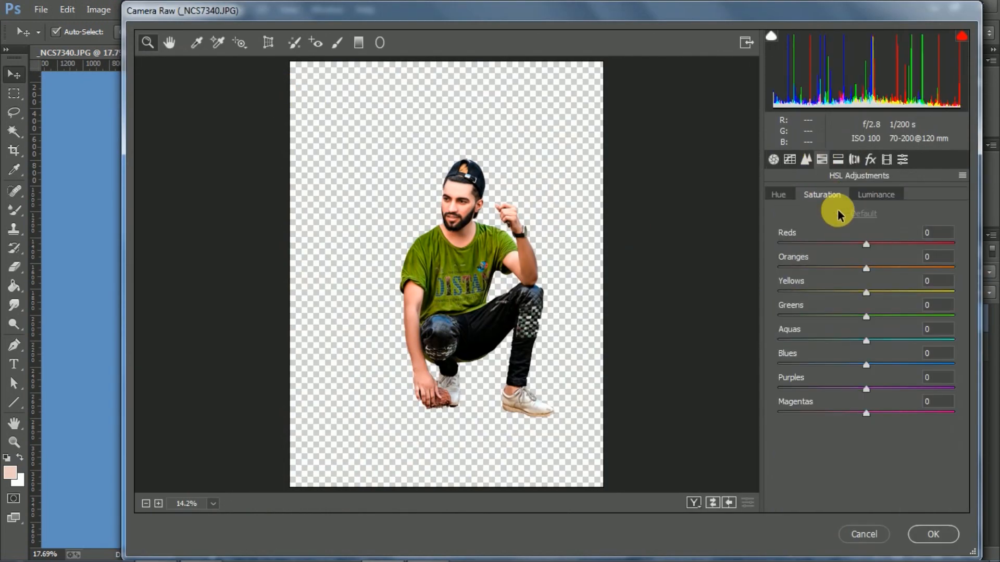
{"action": "mouse_move", "coordinate": [903, 318]}
{"action": "left_mouse_down"}
{"action": "mouse_move", "coordinate": [842, 318]}
{"action": "mouse_move", "coordinate": [886, 318]}
{"action": "left_mouse_up"}
{"action": "left_click", "coordinate": [779, 197]}
{"action": "left_click", "coordinate": [932, 533]}
Merge the man's layer with the background layer
{"action": "scroll", "coordinate": [475, 315], "scroll_direction": "up", "scroll_amount": 4}
{"action": "scroll", "coordinate": [475, 314], "scroll_direction": "down", "scroll_amount": 5}
{"action": "left_click", "coordinate": [100, 10]}
{"action": "mouse_move", "coordinate": [107, 46]}
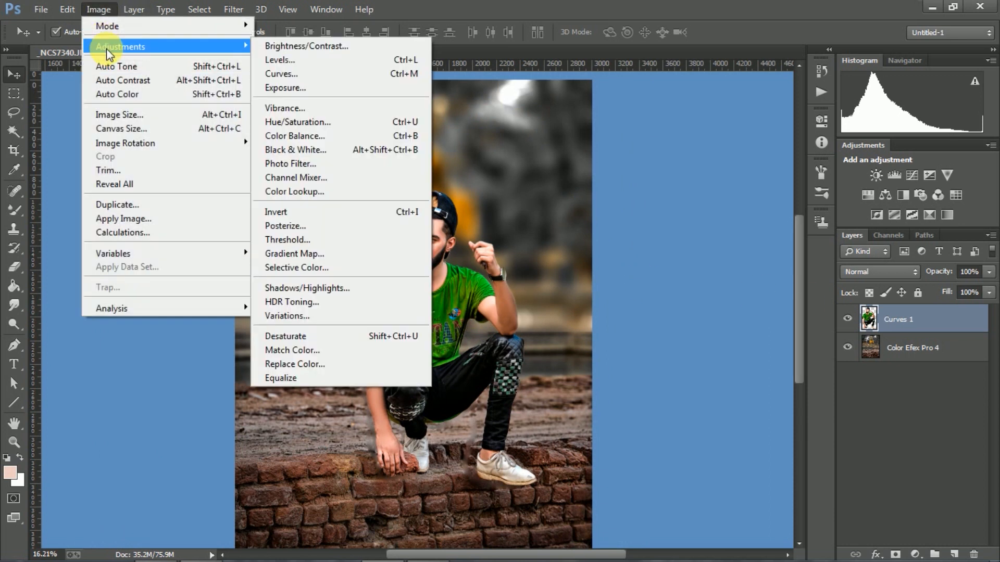
{"action": "left_click", "coordinate": [925, 357], "text": "shift"}
{"action": "right_click", "coordinate": [925, 358]}
{"action": "left_click", "coordinate": [645, 447]}
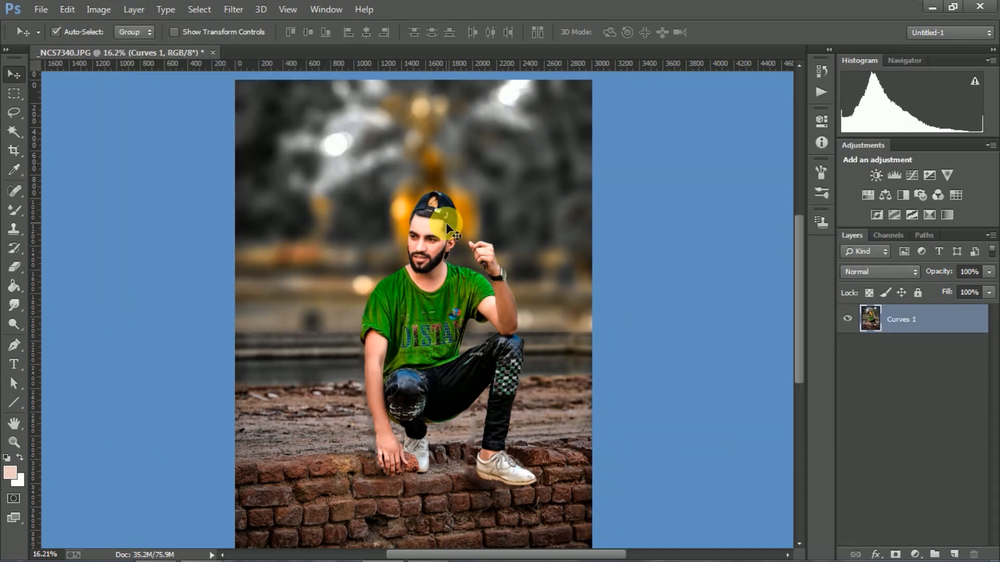
Place the LOGO-OF-PHOTOSHOP-NEW image from the Pictures library into the photo
{"action": "scroll", "coordinate": [442, 213], "scroll_direction": "up", "scroll_amount": 8}
{"action": "scroll", "coordinate": [449, 212], "scroll_direction": "down", "scroll_amount": 5}
{"action": "scroll", "coordinate": [449, 212], "scroll_direction": "down", "scroll_amount": 3}
{"action": "left_click", "coordinate": [20, 31]}
{"action": "left_click", "coordinate": [623, 204]}
{"action": "left_click", "coordinate": [41, 10]}
{"action": "left_click", "coordinate": [104, 221]}
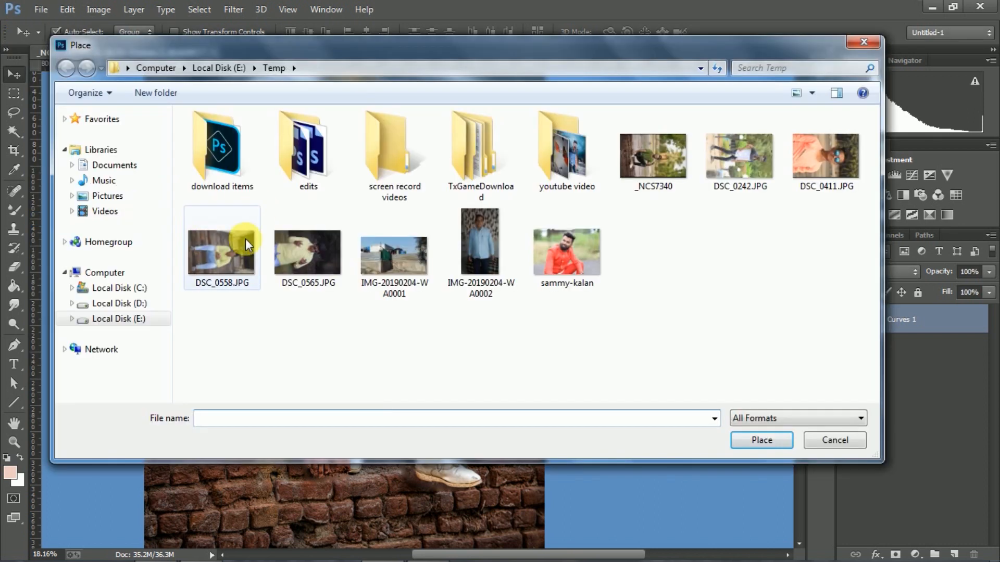
{"action": "left_click", "coordinate": [107, 196]}
{"action": "double_click", "coordinate": [224, 229]}
{"action": "scroll", "coordinate": [417, 260], "scroll_direction": "down", "scroll_amount": 2}
{"action": "left_click", "coordinate": [424, 357]}
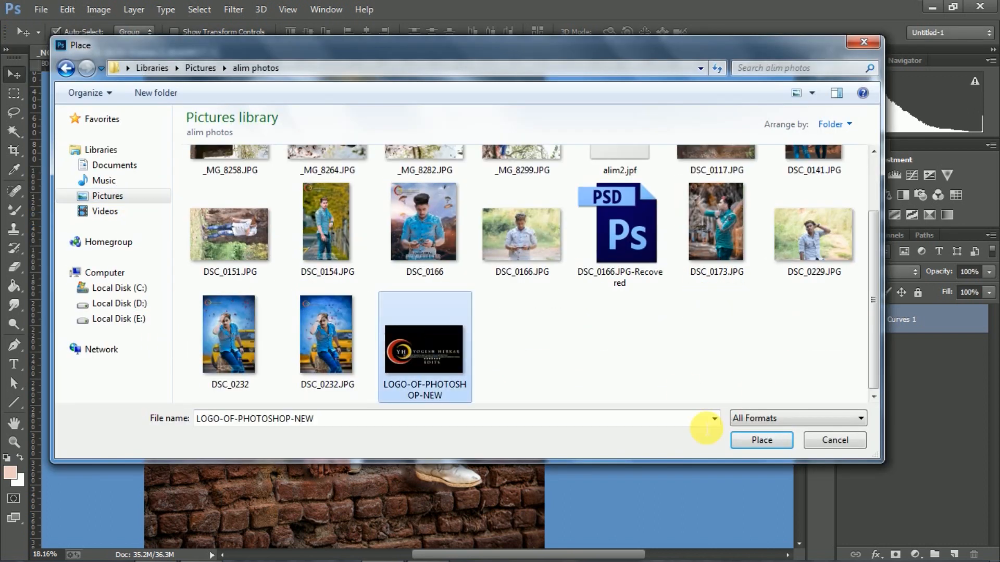
{"action": "left_click", "coordinate": [762, 440]}
Scale the placed logo down, position it in the photo's upper left area and commit the placement
{"action": "left_click_drag", "start_coordinate": [504, 301], "coordinate": [446, 172]}
{"action": "scroll", "coordinate": [439, 237], "scroll_direction": "down", "scroll_amount": 6}
{"action": "left_click_drag", "start_coordinate": [510, 297], "coordinate": [384, 197]}
{"action": "left_click", "coordinate": [735, 31]}
Remove the logo's black background with the Magic Eraser tool
{"action": "scroll", "coordinate": [407, 189], "scroll_direction": "up", "scroll_amount": 8}
{"action": "left_click", "coordinate": [16, 264]}
{"action": "left_click", "coordinate": [70, 293]}
{"action": "left_click", "coordinate": [327, 133]}
{"action": "left_click", "coordinate": [485, 232]}
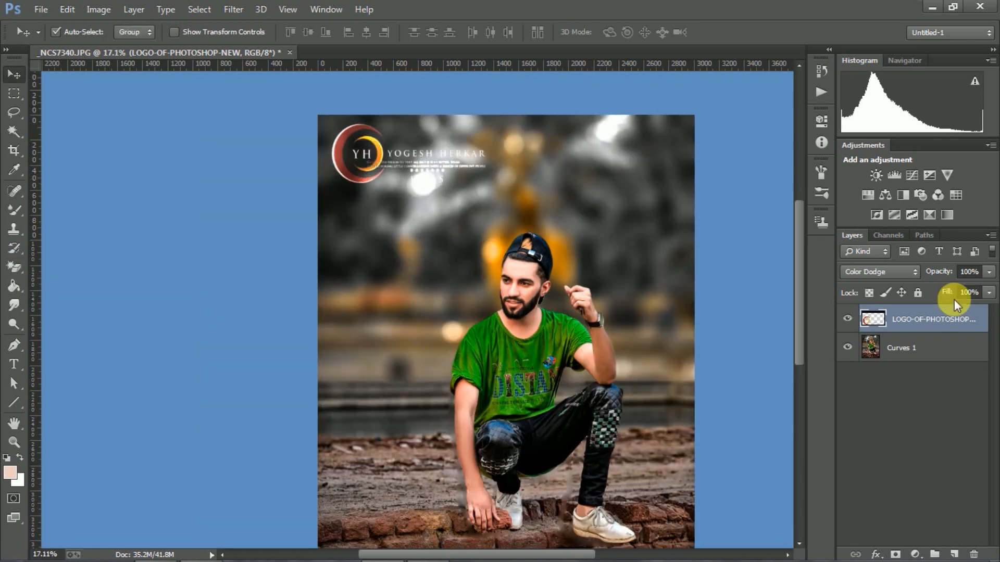
Set the logo layer's blend mode to Normal and move the logo down beside the man's head
{"action": "left_click", "coordinate": [880, 271]}
{"action": "left_click", "coordinate": [871, 8]}
{"action": "left_click_drag", "start_coordinate": [379, 163], "coordinate": [344, 229]}
{"action": "left_click", "coordinate": [364, 153]}
{"action": "key", "text": "v"}
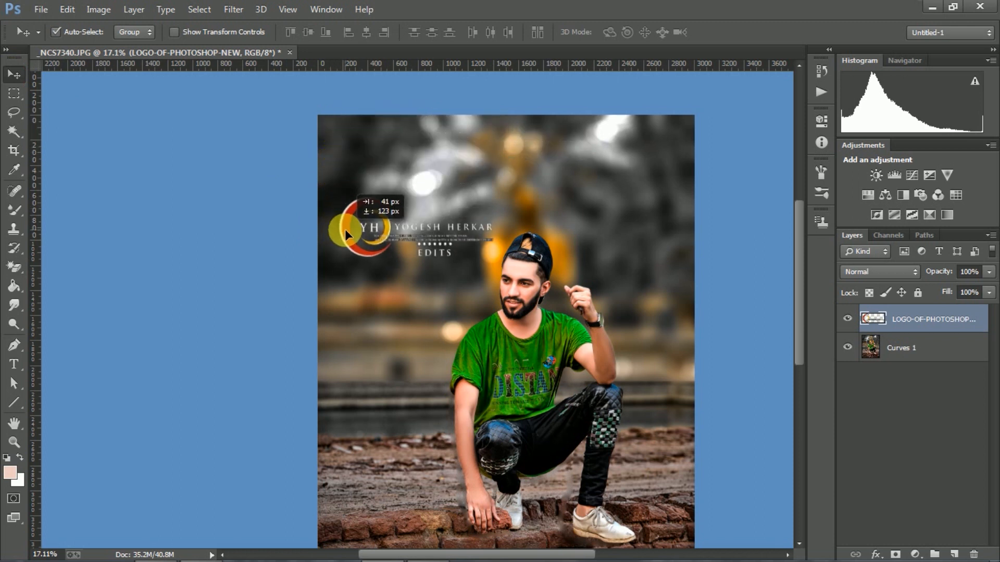
Add a Drop Shadow to the logo layer with distance 17 px, spread 16% and size 24 px
{"action": "scroll", "coordinate": [443, 259], "scroll_direction": "up", "scroll_amount": 3}
{"action": "scroll", "coordinate": [459, 251], "scroll_direction": "down", "scroll_amount": 5}
{"action": "left_click", "coordinate": [916, 353], "text": "ctrl"}
{"action": "right_click", "coordinate": [911, 335]}
{"action": "left_click", "coordinate": [940, 323], "text": "ctrl"}
{"action": "left_click", "coordinate": [932, 319]}
{"action": "left_click", "coordinate": [877, 555]}
{"action": "left_click", "coordinate": [905, 542]}
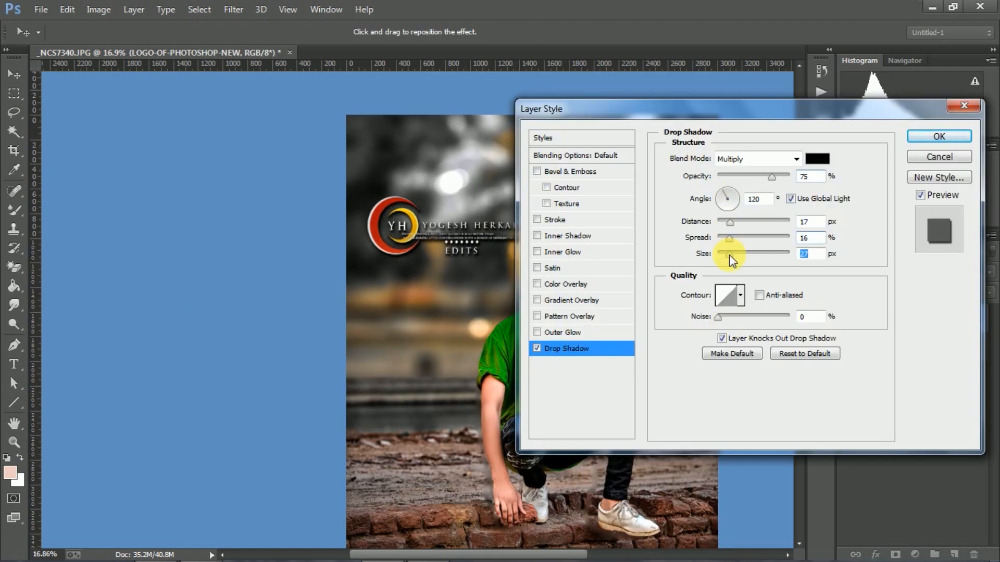
{"action": "left_click_drag", "start_coordinate": [721, 254], "coordinate": [728, 253]}
Try several contour presets for the logo's drop shadow and return to the first preset
{"action": "left_click", "coordinate": [740, 295]}
{"action": "left_click", "coordinate": [703, 334]}
{"action": "left_click", "coordinate": [757, 348]}
{"action": "left_click", "coordinate": [772, 358]}
{"action": "left_click", "coordinate": [749, 357]}
{"action": "left_click", "coordinate": [728, 357]}
{"action": "left_click", "coordinate": [680, 360]}
{"action": "left_click", "coordinate": [771, 349]}
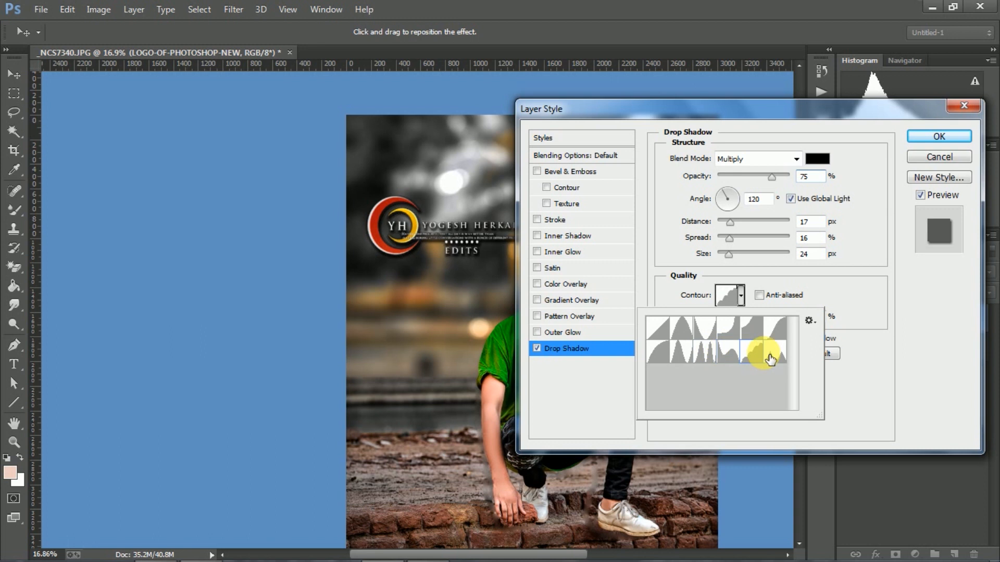
{"action": "left_click", "coordinate": [724, 224]}
{"action": "left_click", "coordinate": [740, 295]}
{"action": "left_click", "coordinate": [657, 329]}
Fine-tune the drop shadow's size, spread, distance, opacity and angle, apply it together with Bevel & Emboss, and nudge the logo
{"action": "mouse_move", "coordinate": [729, 254]}
{"action": "left_mouse_down"}
{"action": "mouse_move", "coordinate": [739, 259]}
{"action": "mouse_move", "coordinate": [720, 264]}
{"action": "left_mouse_up"}
{"action": "left_click", "coordinate": [731, 238]}
{"action": "left_click", "coordinate": [730, 237]}
{"action": "left_click", "coordinate": [729, 221]}
{"action": "left_click", "coordinate": [751, 176]}
{"action": "left_click", "coordinate": [729, 200]}
{"action": "left_click", "coordinate": [929, 138]}
{"action": "mouse_move", "coordinate": [388, 213]}
{"action": "left_mouse_down"}
{"action": "mouse_move", "coordinate": [376, 155]}
{"action": "mouse_move", "coordinate": [373, 225]}
{"action": "left_mouse_up"}
Apply Shadows/Highlights to the merged photo layer with Shadows 10% and Highlights 0%
{"action": "scroll", "coordinate": [487, 260], "scroll_direction": "up", "scroll_amount": 4}
{"action": "left_click", "coordinate": [867, 385]}
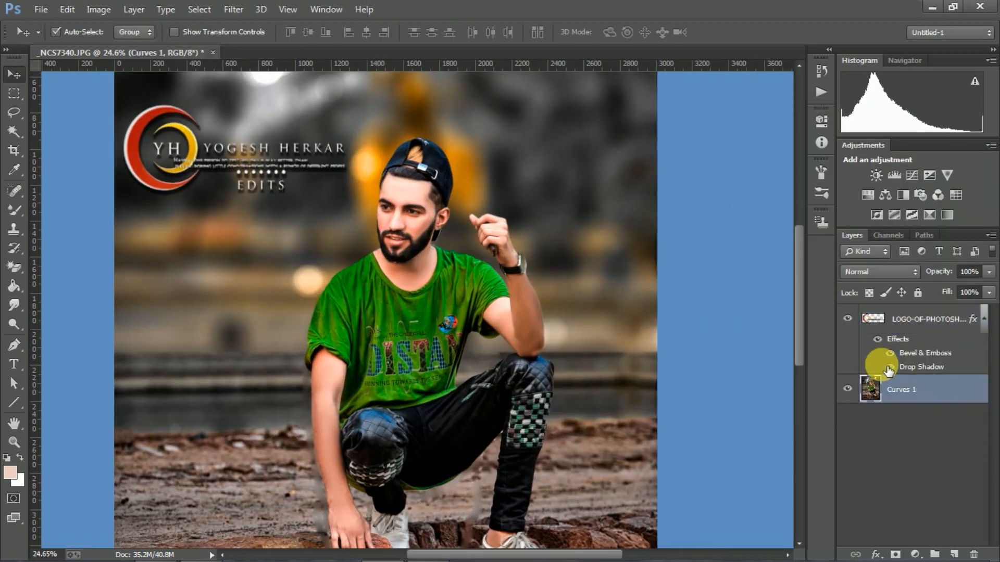
{"action": "scroll", "coordinate": [557, 256], "scroll_direction": "down", "scroll_amount": 6}
{"action": "left_click", "coordinate": [98, 9]}
{"action": "mouse_move", "coordinate": [120, 46]}
{"action": "left_click", "coordinate": [319, 285]}
{"action": "type", "text": "1"}
{"action": "left_click_drag", "start_coordinate": [650, 123], "coordinate": [631, 122]}
{"action": "left_click_drag", "start_coordinate": [647, 66], "coordinate": [650, 66]}
{"action": "left_click", "coordinate": [849, 39]}
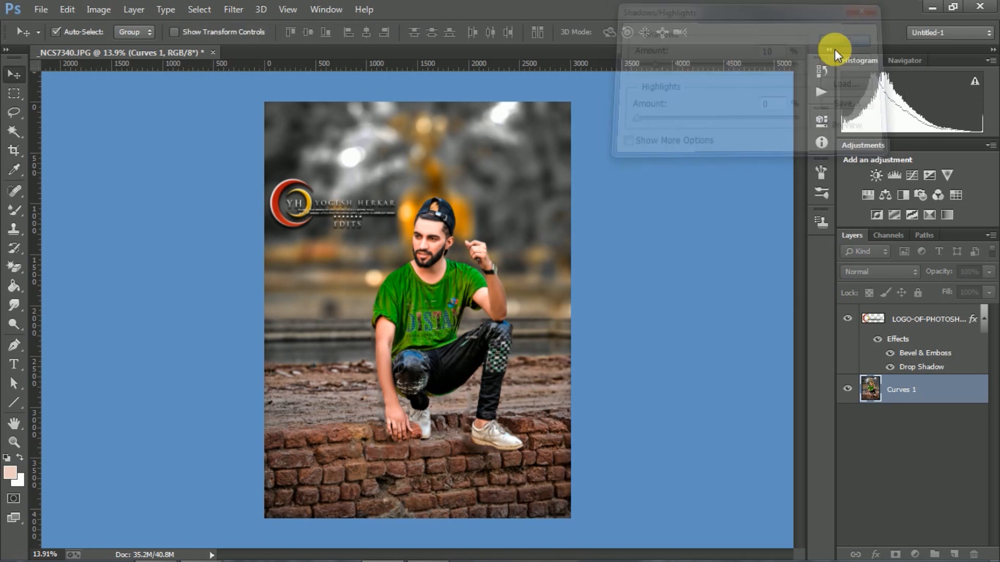
Merge the logo layer and the photo layer into one layer
{"action": "scroll", "coordinate": [470, 276], "scroll_direction": "up", "scroll_amount": 7}
{"action": "scroll", "coordinate": [470, 276], "scroll_direction": "down", "scroll_amount": 7}
{"action": "left_click", "coordinate": [930, 319], "text": "ctrl"}
{"action": "right_click", "coordinate": [929, 319]}
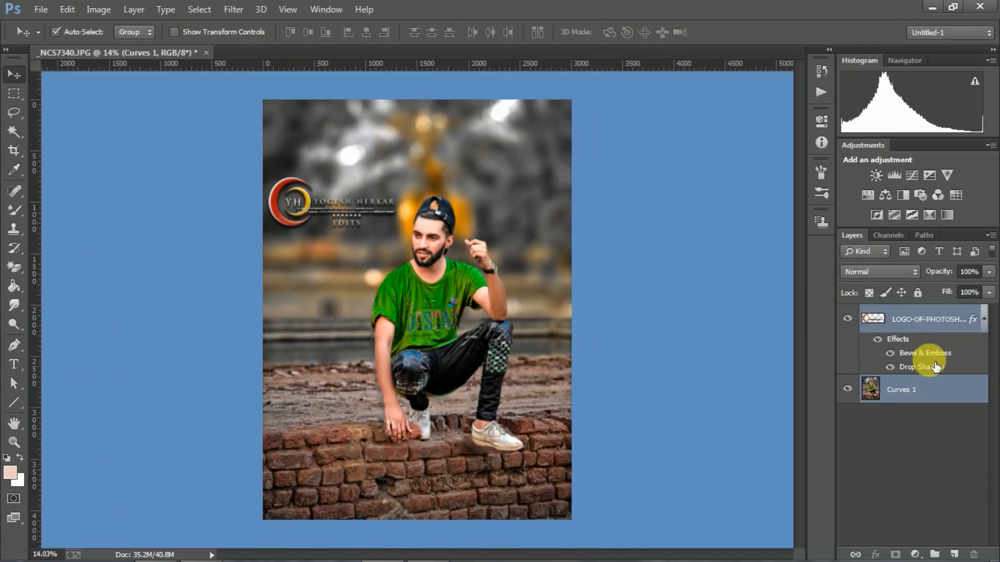
{"action": "left_click", "coordinate": [722, 449]}
Save the finished image as the Photoshop file _NCS7340 in the edits folder
{"action": "scroll", "coordinate": [469, 306], "scroll_direction": "up", "scroll_amount": 3}
{"action": "scroll", "coordinate": [465, 311], "scroll_direction": "down", "scroll_amount": 4}
{"action": "scroll", "coordinate": [469, 312], "scroll_direction": "up", "scroll_amount": 4}
{"action": "scroll", "coordinate": [483, 313], "scroll_direction": "down", "scroll_amount": 2}
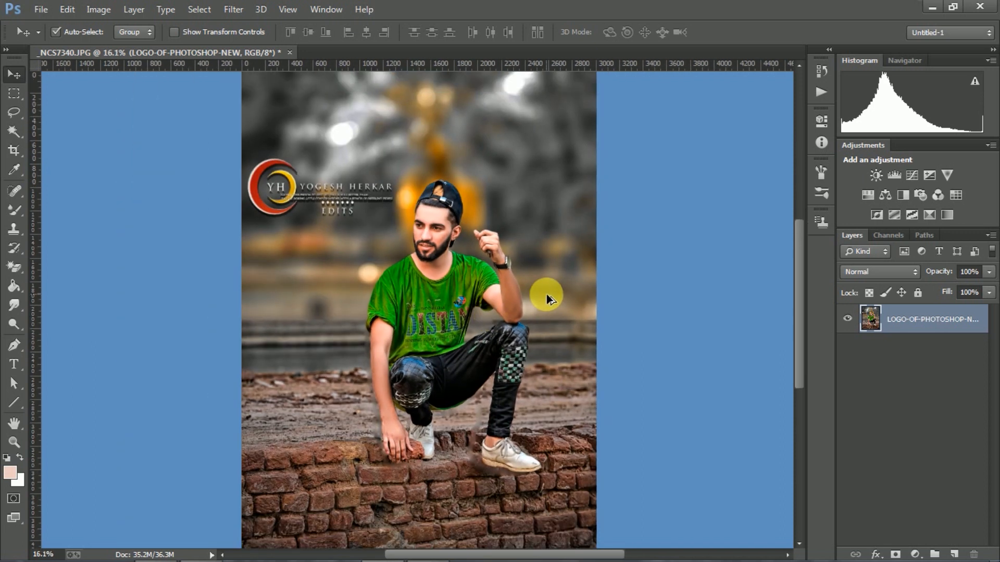
{"action": "left_click", "coordinate": [41, 9]}
{"action": "left_click", "coordinate": [89, 145]}
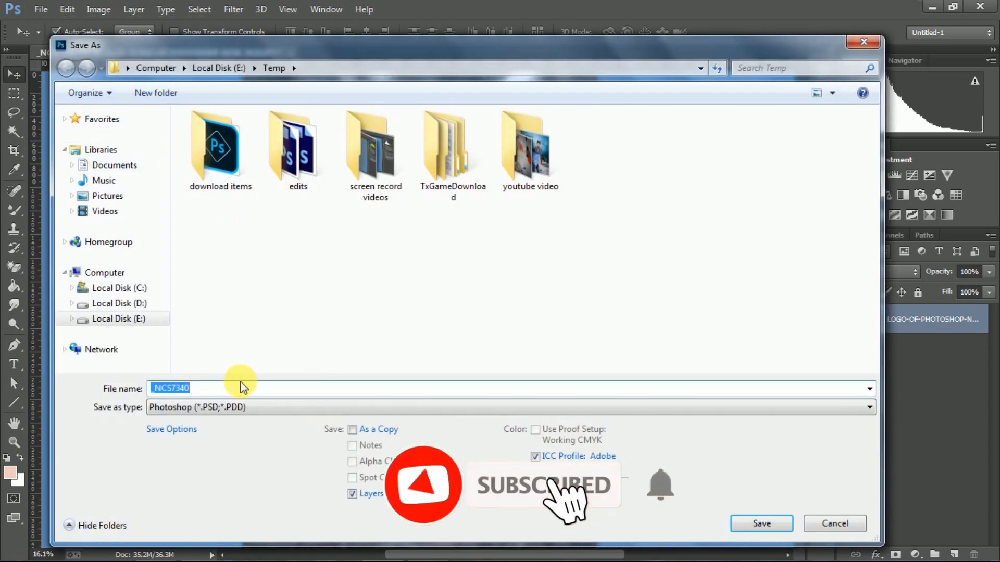
{"action": "double_click", "coordinate": [319, 177]}
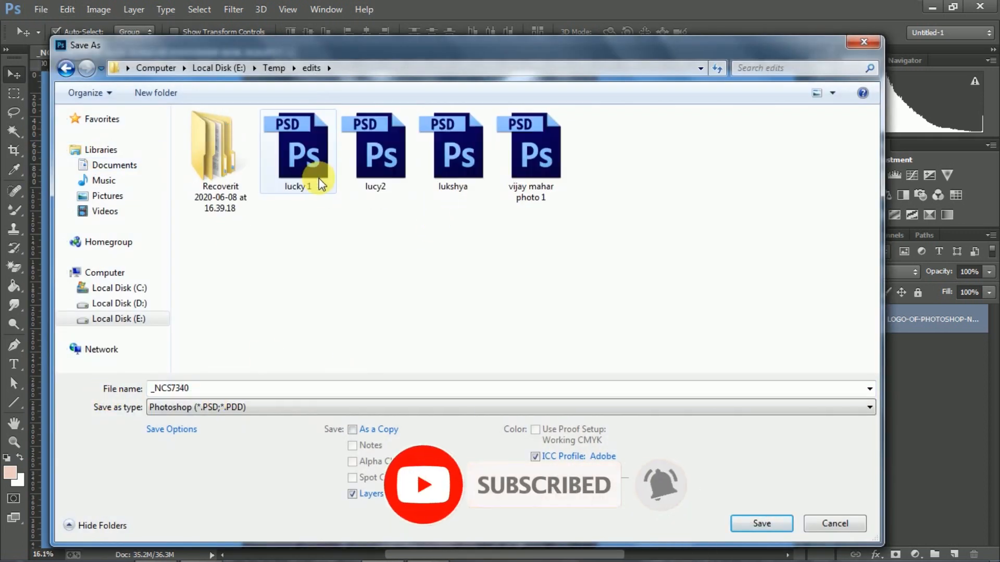
{"action": "left_click", "coordinate": [774, 520]}
{"action": "left_click", "coordinate": [653, 166]}
Export the finished image for the web as a very high quality (83) JPEG named _NCS7340 in the jpg folder
{"action": "left_click", "coordinate": [41, 9]}
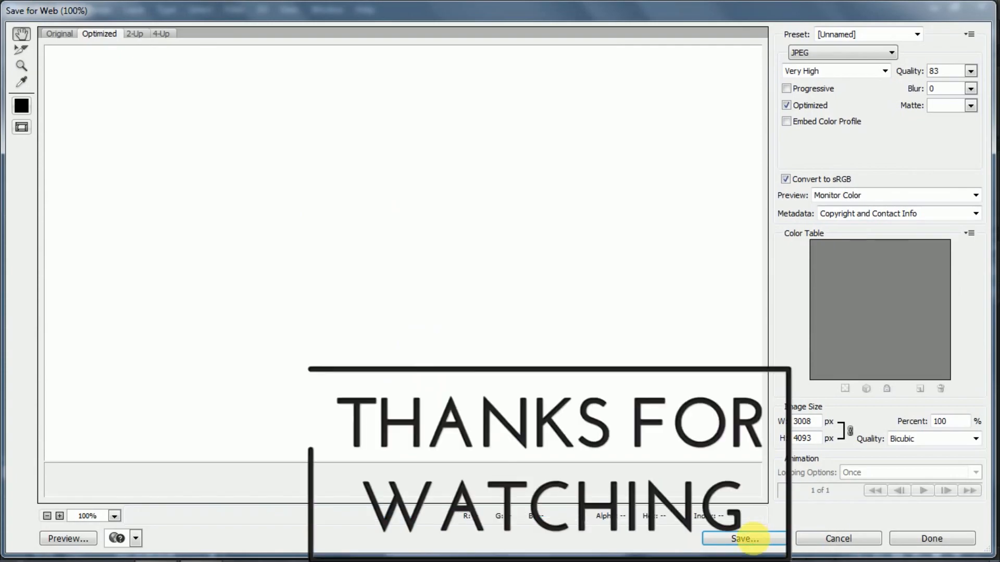
{"action": "left_click", "coordinate": [750, 537]}
{"action": "scroll", "coordinate": [407, 357], "scroll_direction": "down", "scroll_amount": 3}
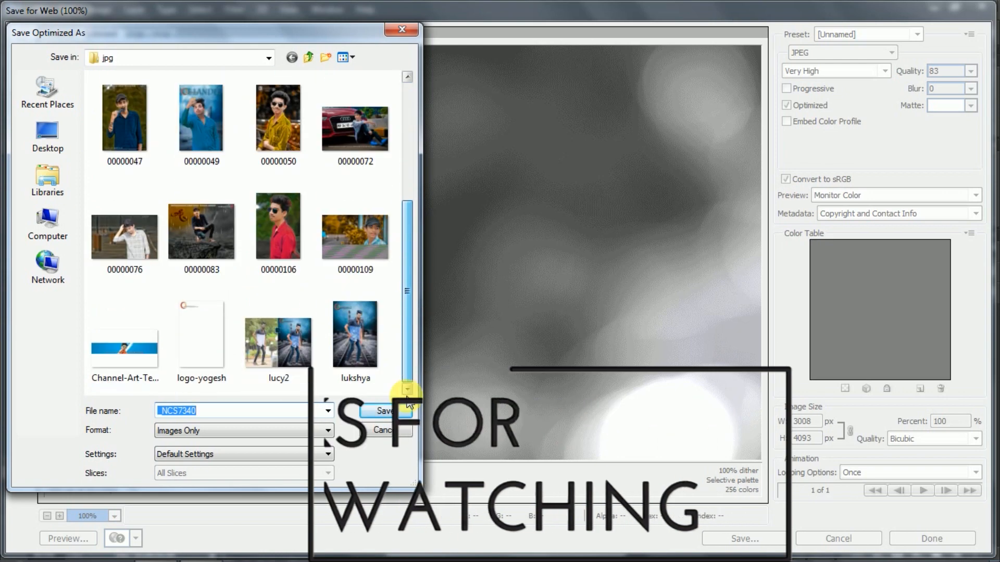
{"action": "left_click", "coordinate": [384, 405]}
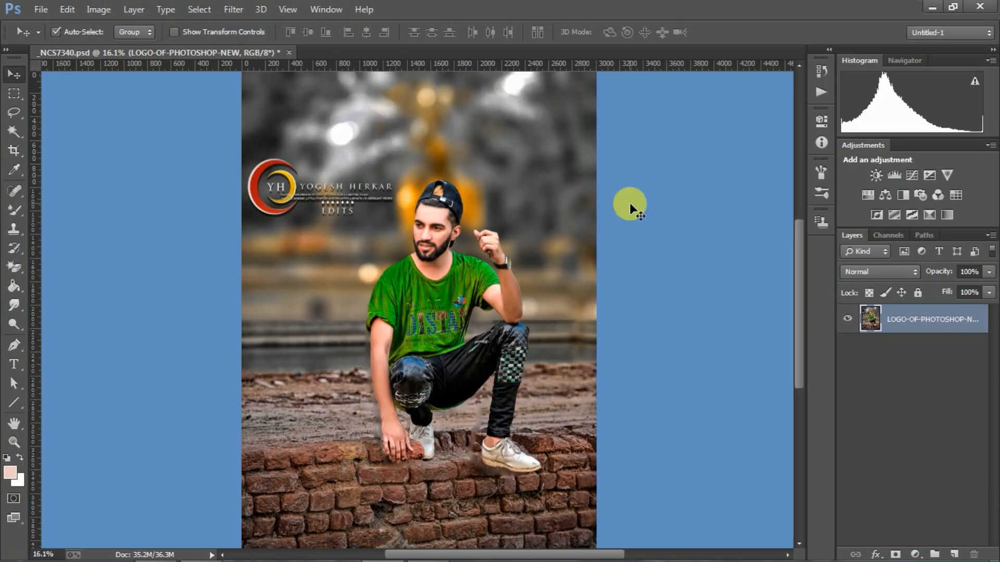